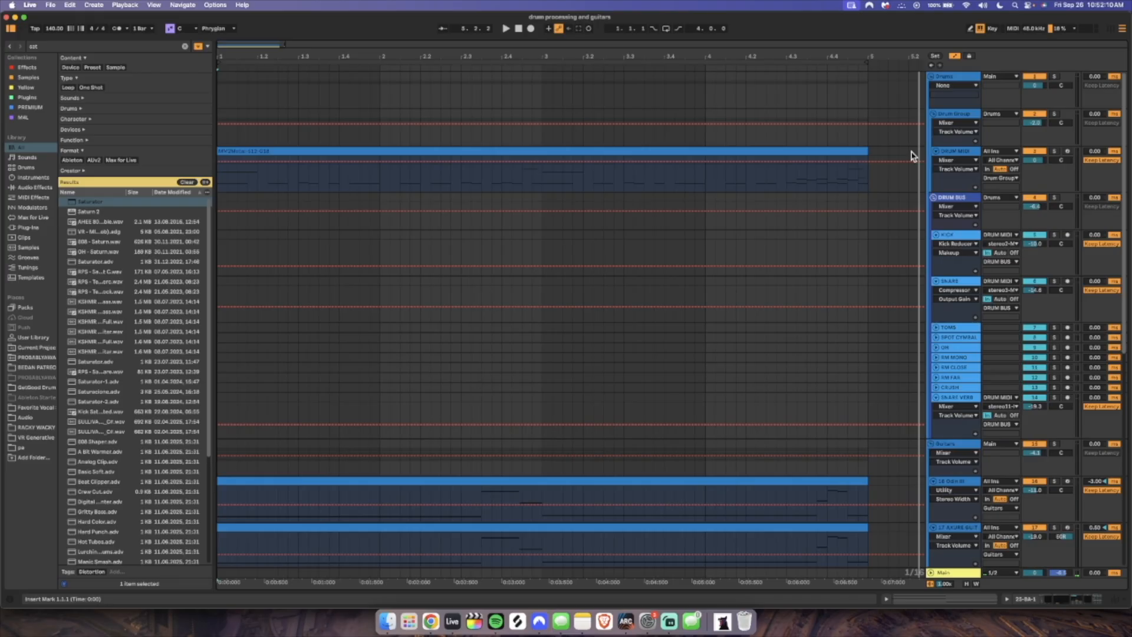
Open the GGD drum plug-in on the DRUM MIDI track and review the output assignments of its mixer channels
{"action": "double_click", "coordinate": [978, 151]}
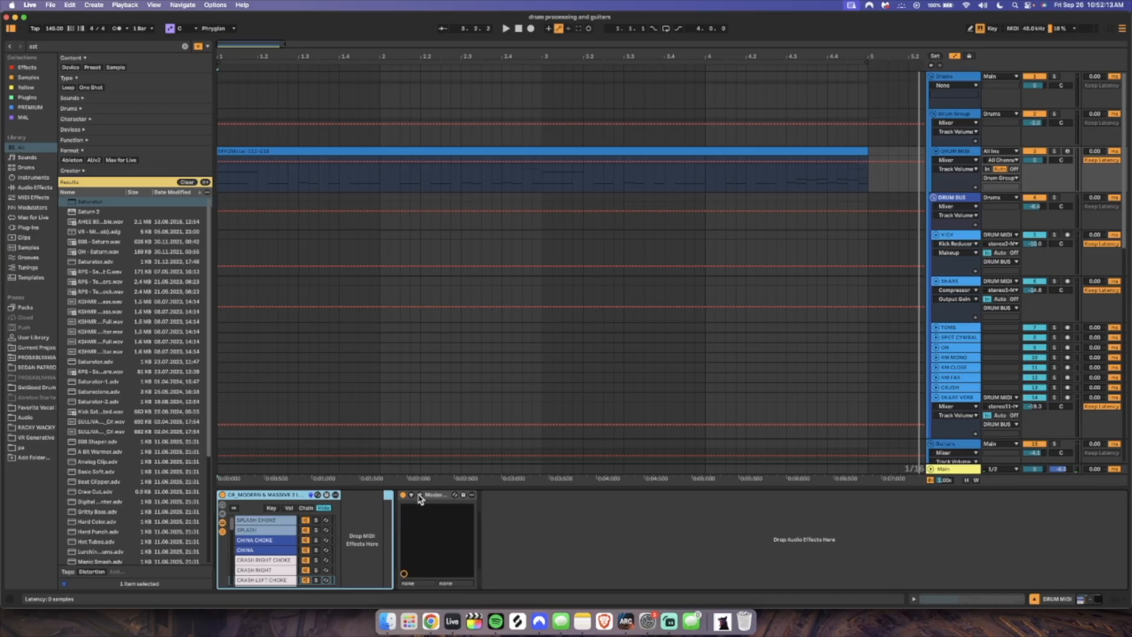
{"action": "left_click", "coordinate": [419, 496]}
{"action": "left_click", "coordinate": [530, 122]}
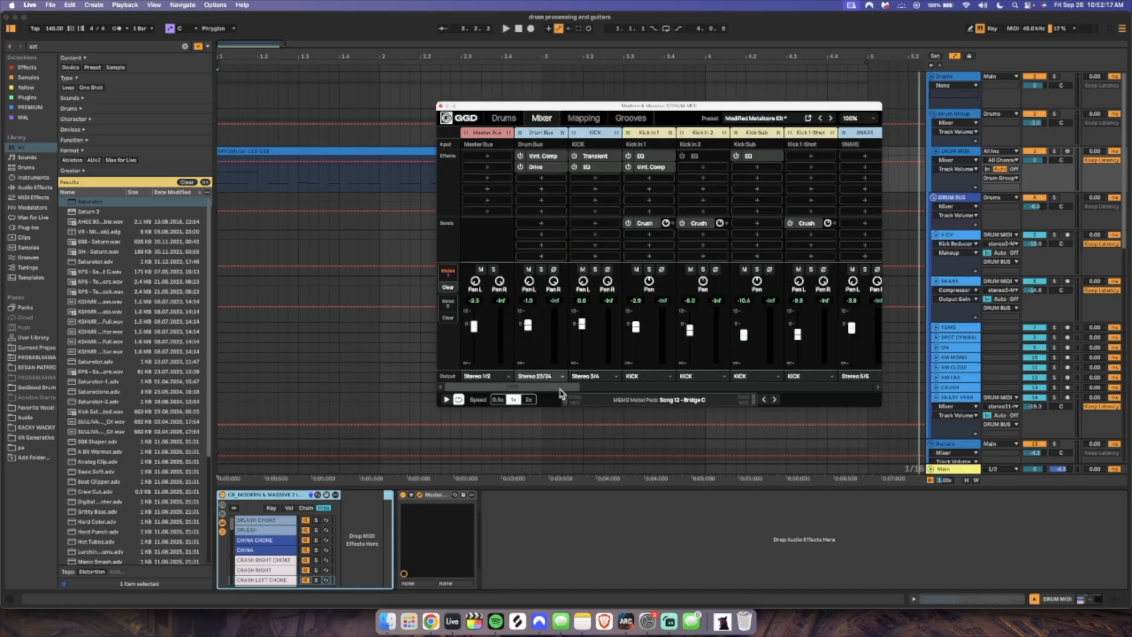
{"action": "left_click_drag", "start_coordinate": [483, 385], "coordinate": [787, 369]}
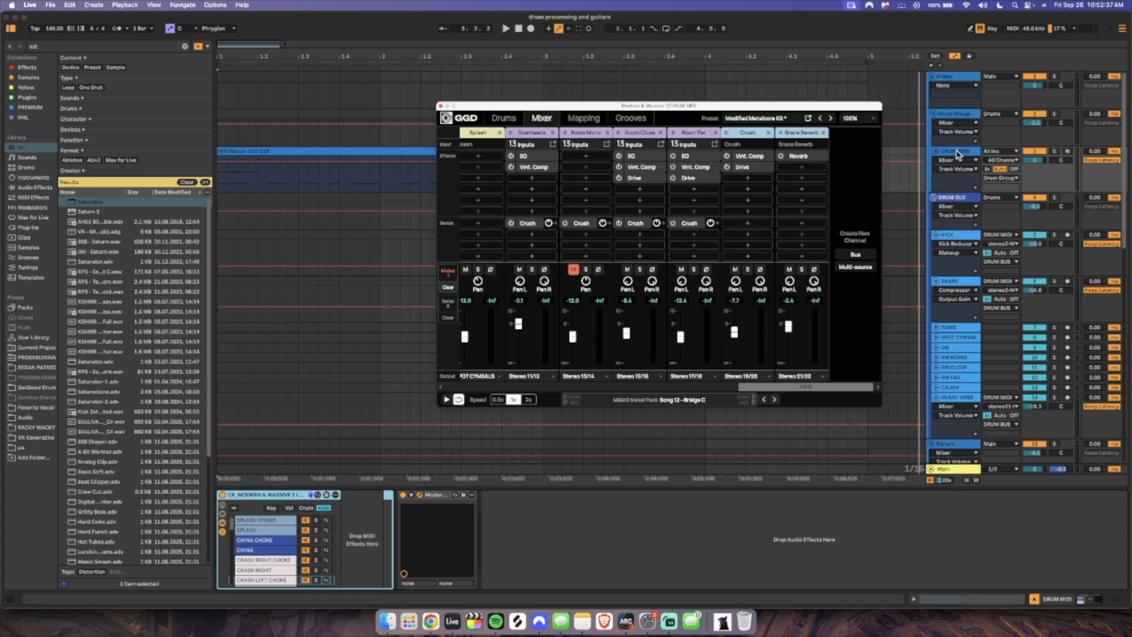
Check the KICK track's available input channels against the drum plug-in's mixer outputs
{"action": "left_click", "coordinate": [1002, 244]}
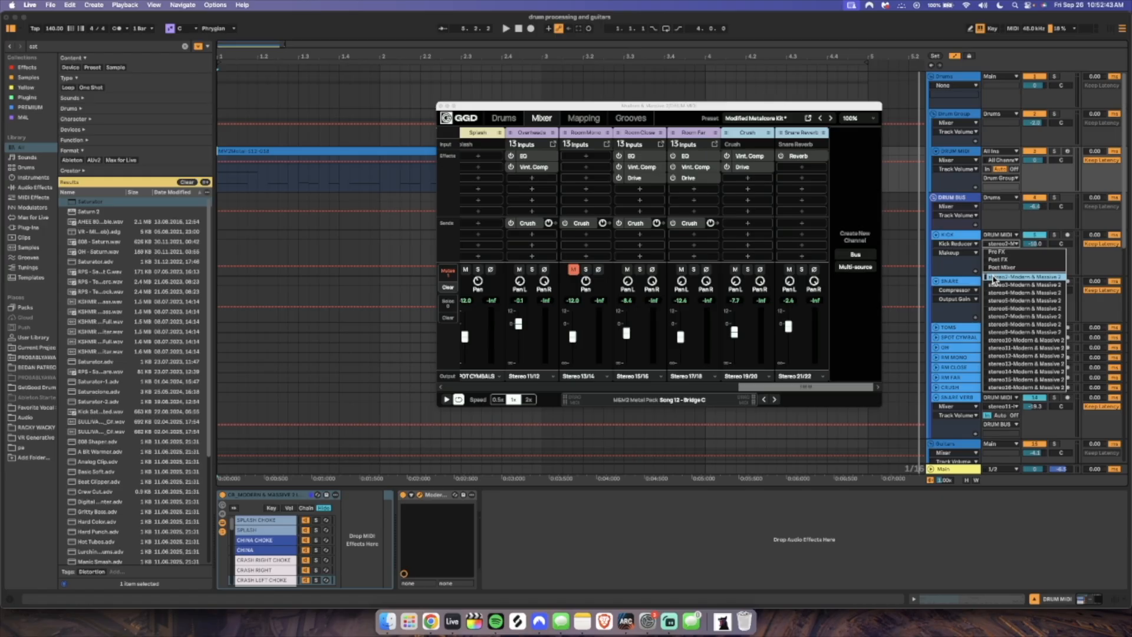
{"action": "left_click", "coordinate": [959, 233]}
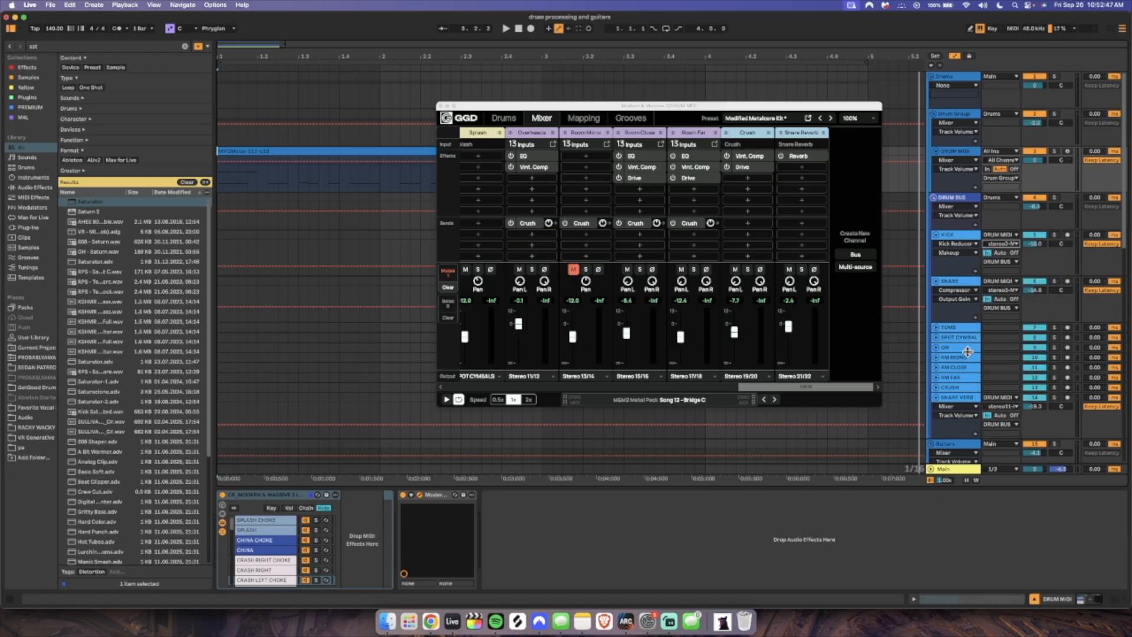
{"action": "left_click_drag", "start_coordinate": [818, 389], "coordinate": [531, 388]}
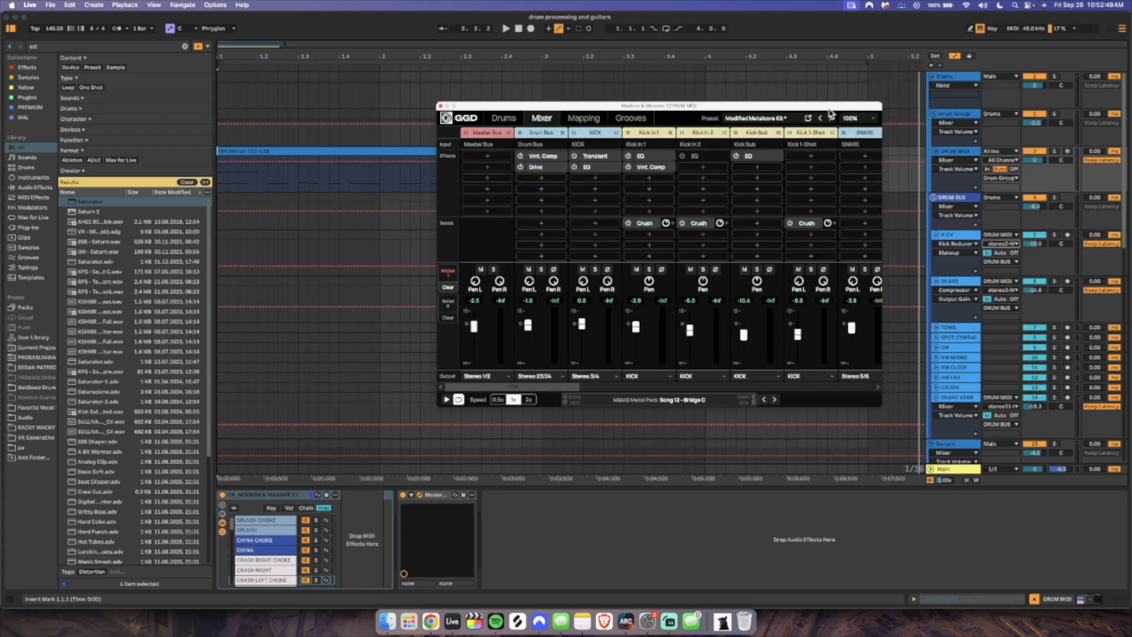
Look through the drum plug-in's presets without applying one, and examine the kick's Attributes in the Drums view
{"action": "left_click", "coordinate": [765, 122]}
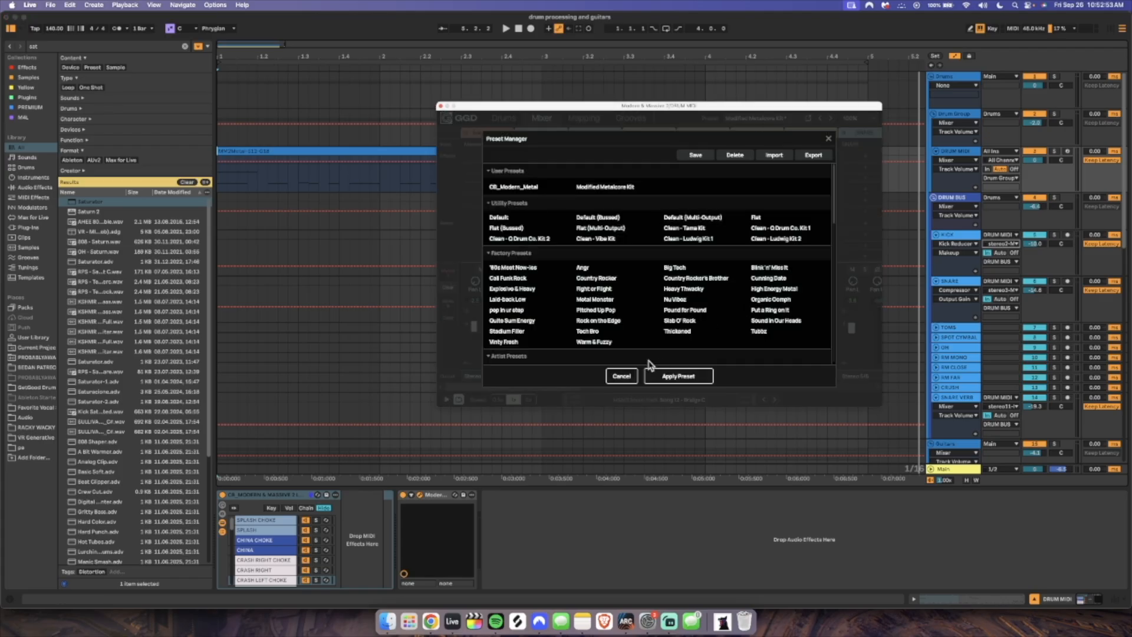
{"action": "left_click", "coordinate": [622, 377]}
{"action": "left_click", "coordinate": [504, 118]}
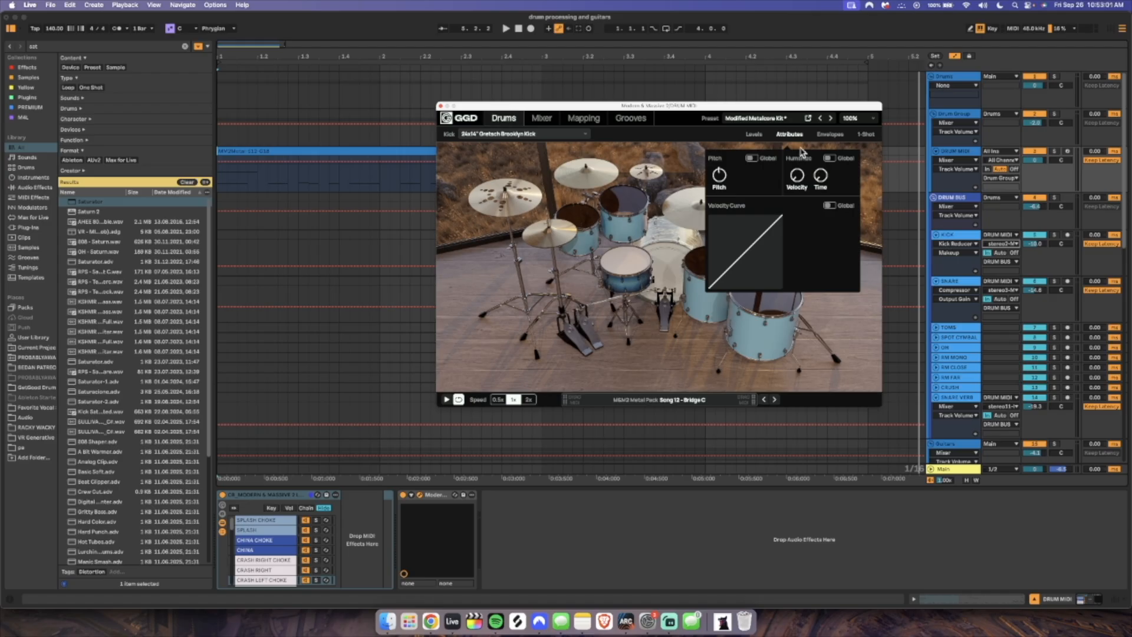
{"action": "left_click", "coordinate": [789, 135]}
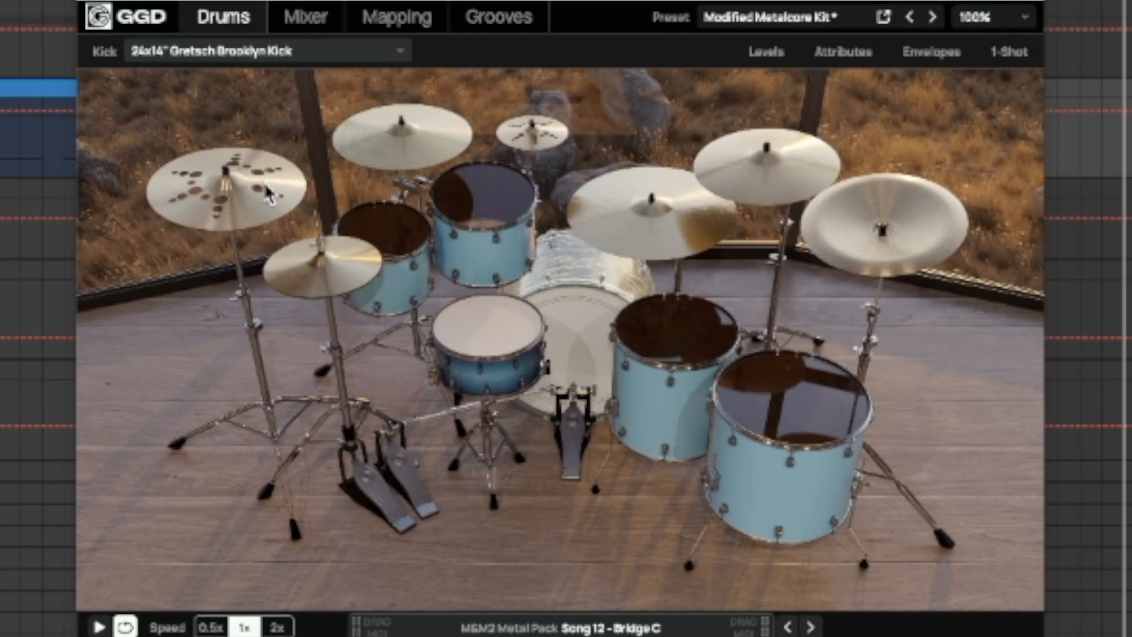
Select the kit's cymbals, toms and snare one by one to check which model each uses
{"action": "left_click", "coordinate": [236, 222]}
{"action": "left_click", "coordinate": [401, 156]}
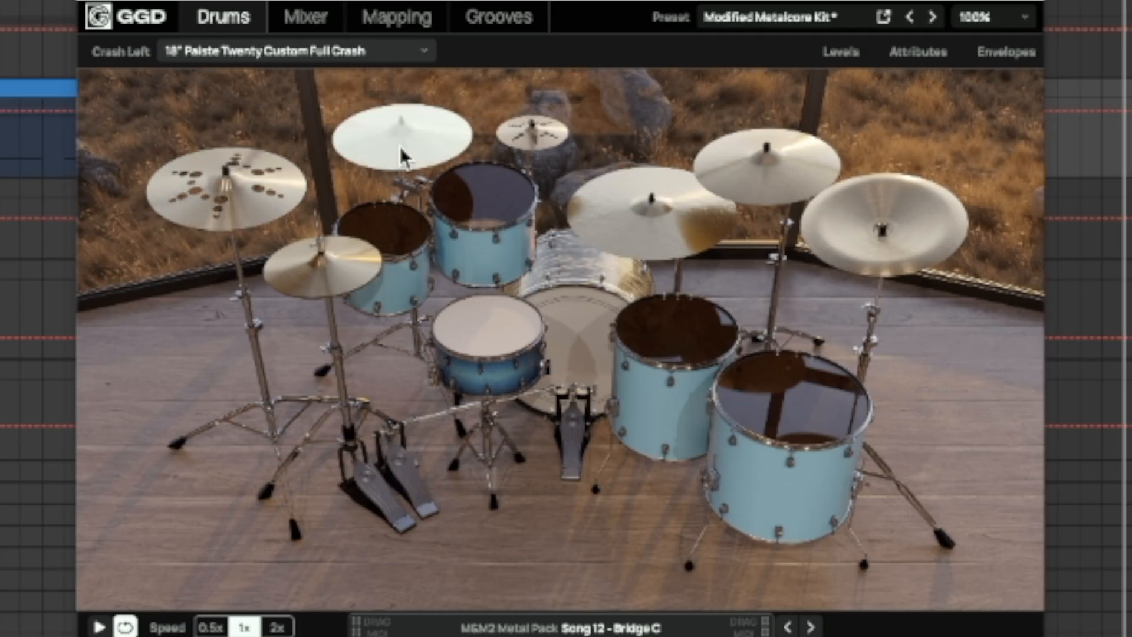
{"action": "left_click", "coordinate": [506, 139]}
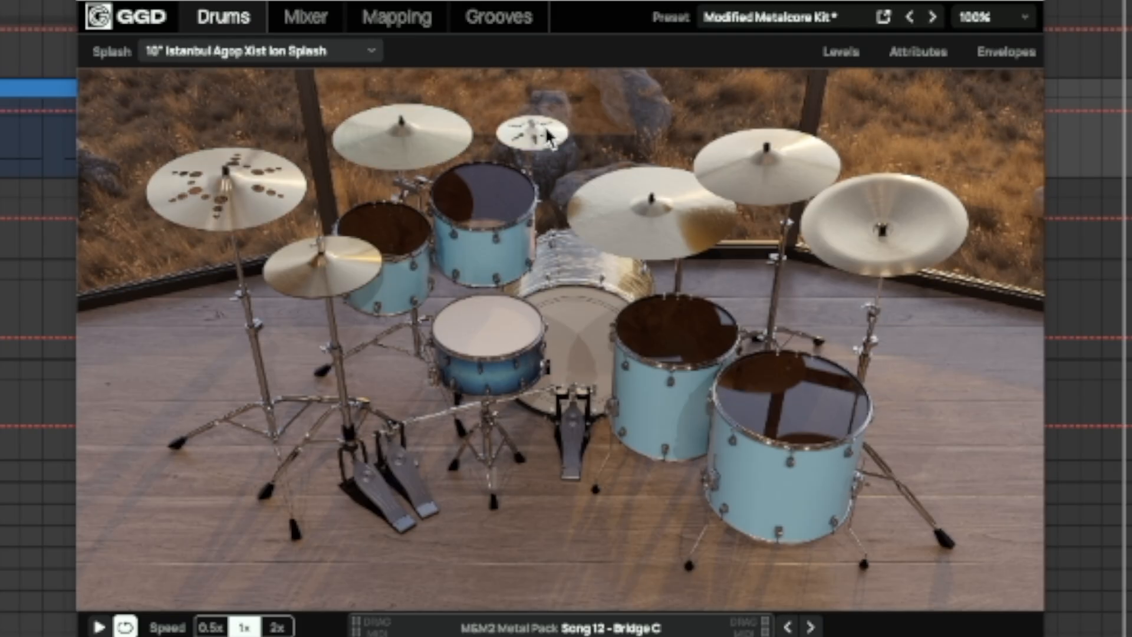
{"action": "left_click", "coordinate": [629, 218]}
{"action": "left_click", "coordinate": [699, 194]}
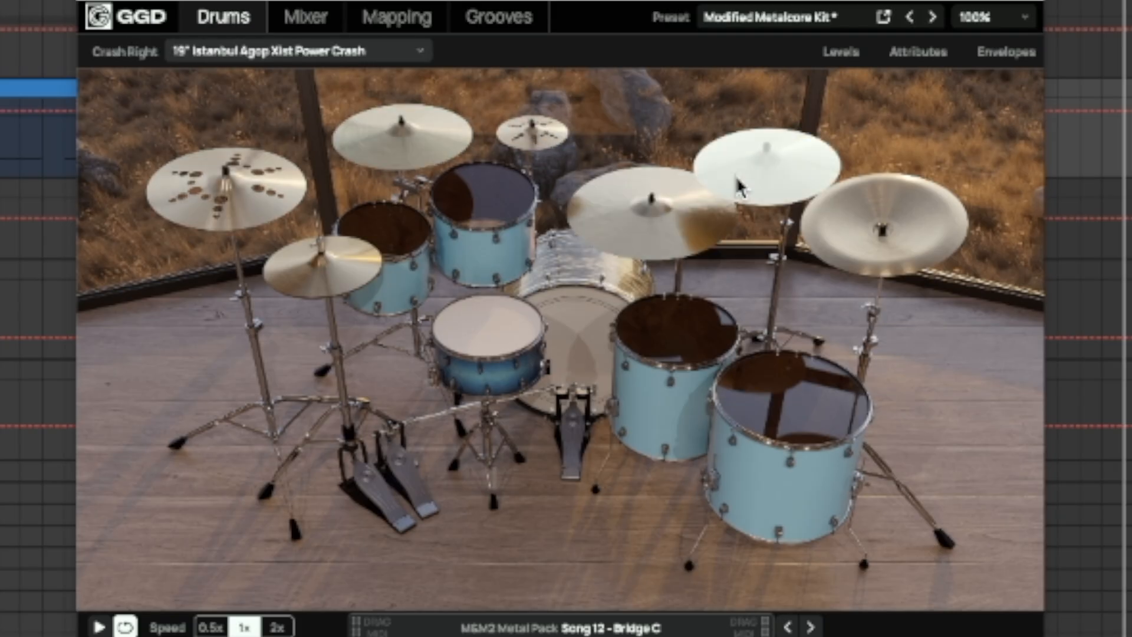
{"action": "left_click", "coordinate": [956, 237]}
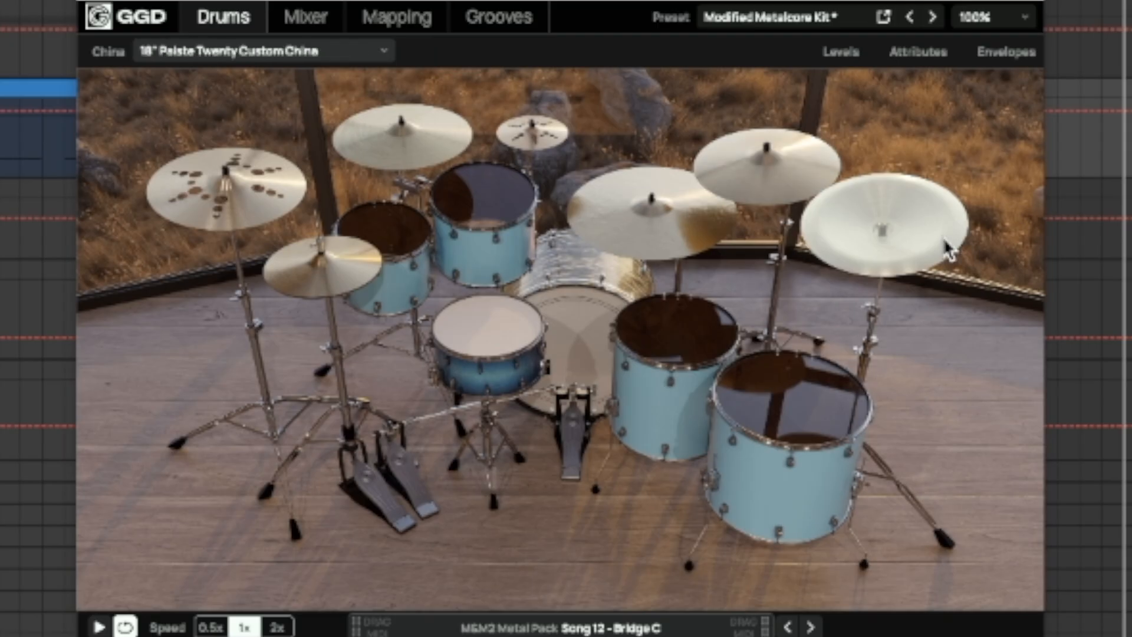
{"action": "left_click", "coordinate": [792, 386]}
{"action": "left_click", "coordinate": [668, 329]}
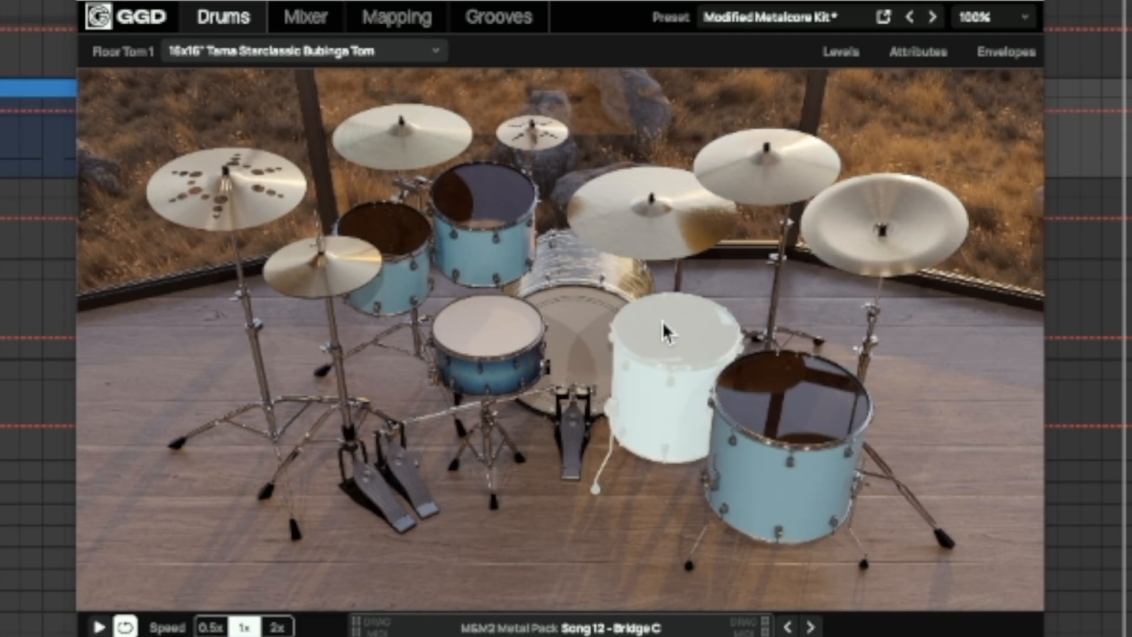
{"action": "left_click", "coordinate": [466, 373]}
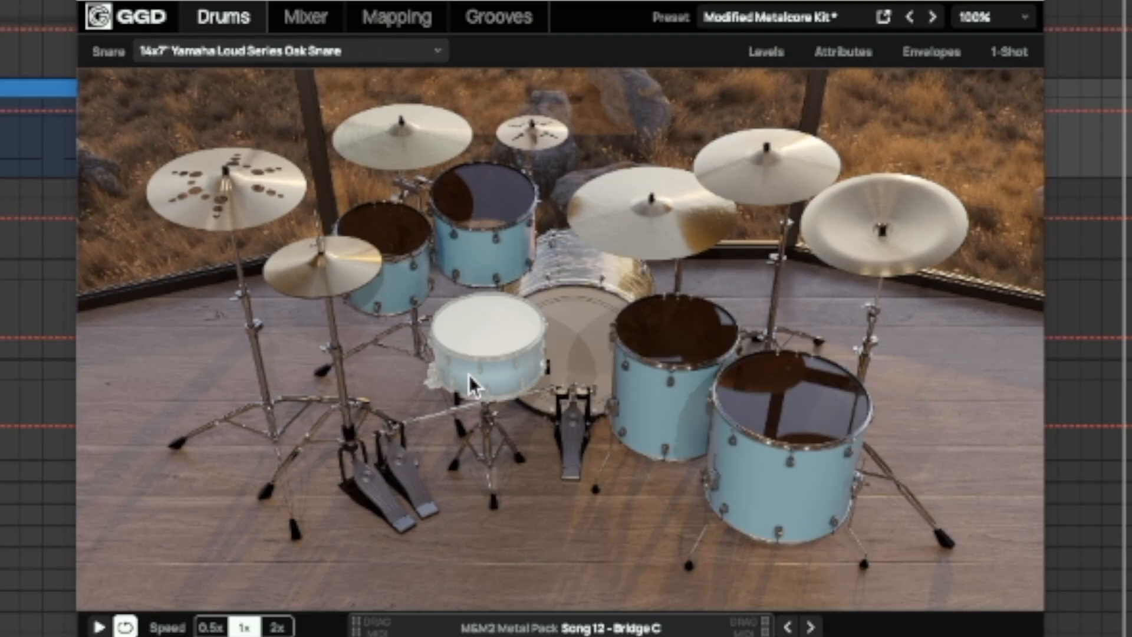
{"action": "left_click", "coordinate": [486, 230]}
{"action": "left_click", "coordinate": [387, 242]}
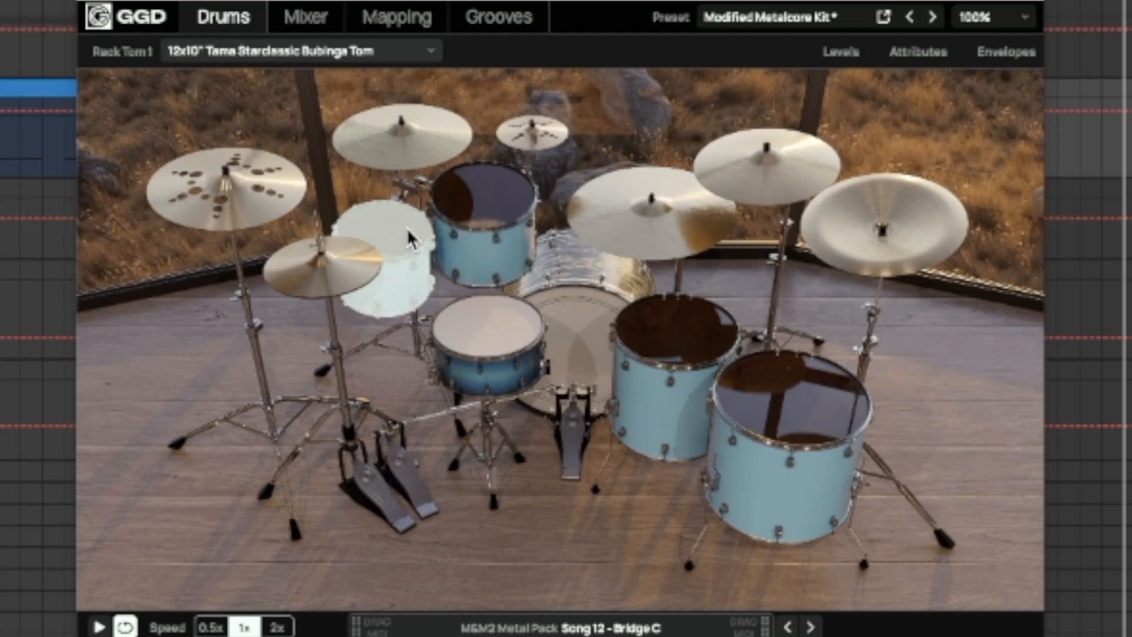
{"action": "left_click", "coordinate": [336, 269]}
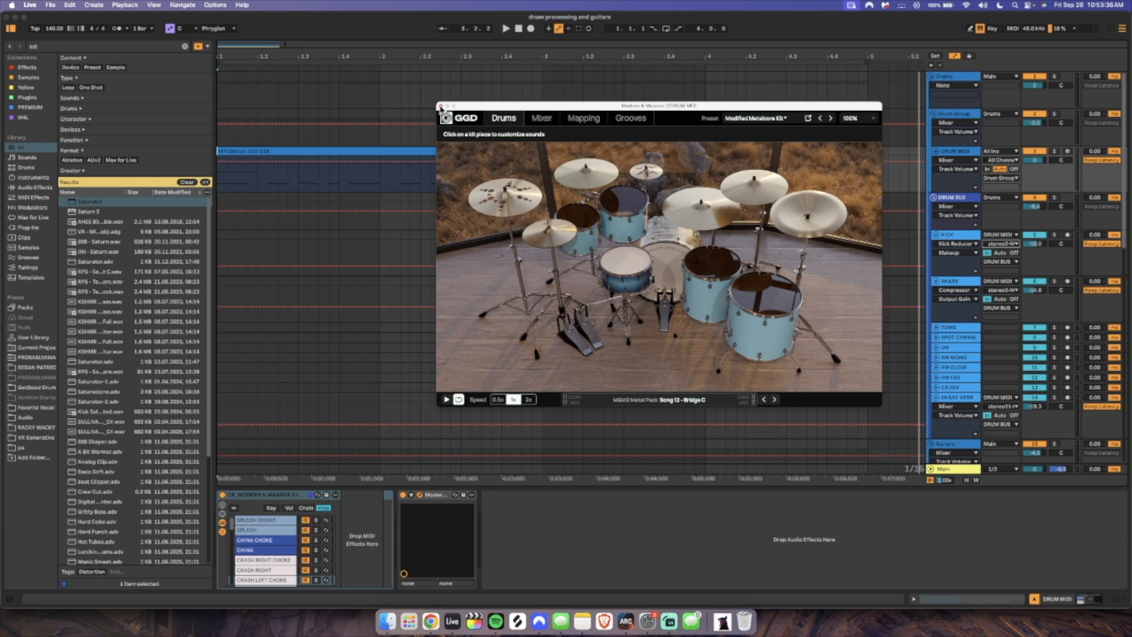
Close the drum plug-in from its Mixer view and show the device chains of the DRUM BUS and KICK tracks
{"action": "left_click", "coordinate": [541, 118]}
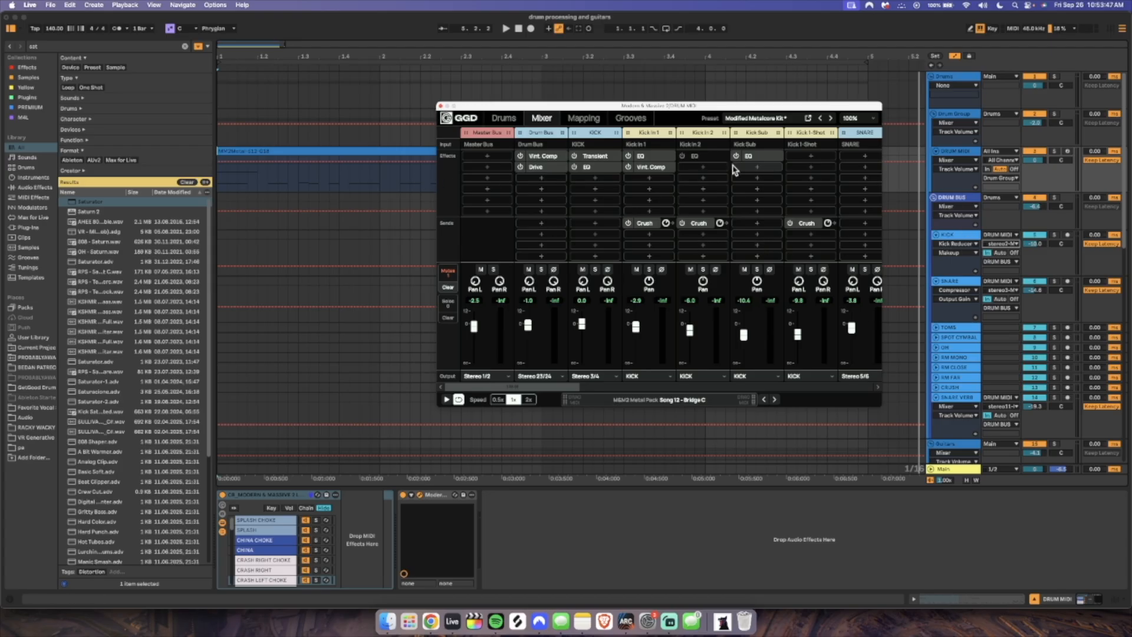
{"action": "left_click", "coordinate": [441, 106]}
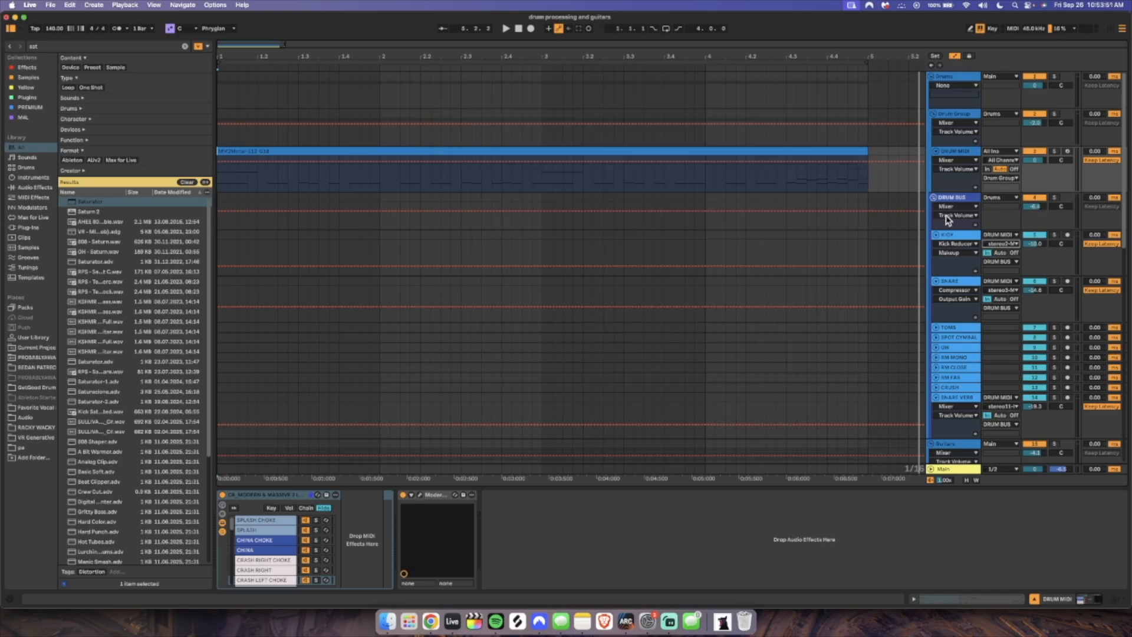
{"action": "left_click", "coordinate": [955, 197]}
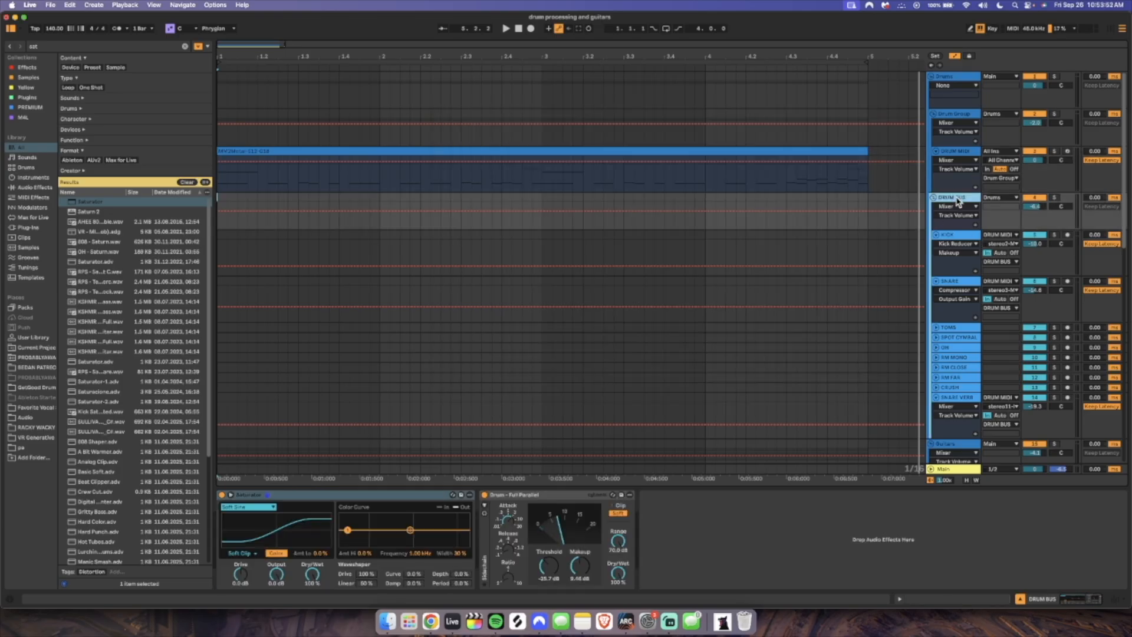
{"action": "left_click", "coordinate": [960, 243]}
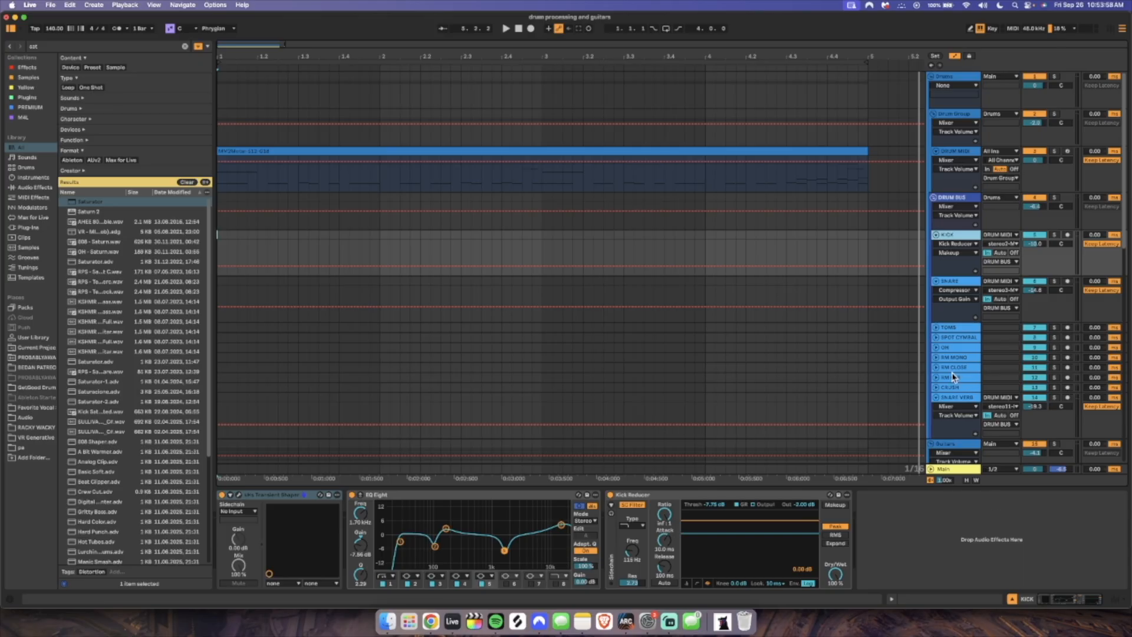
Open the KICK track's Transient Shaper and inspect its Attack, Pump, Sustain and Speed settings
{"action": "left_click", "coordinate": [239, 495]}
{"action": "left_click", "coordinate": [148, 95]}
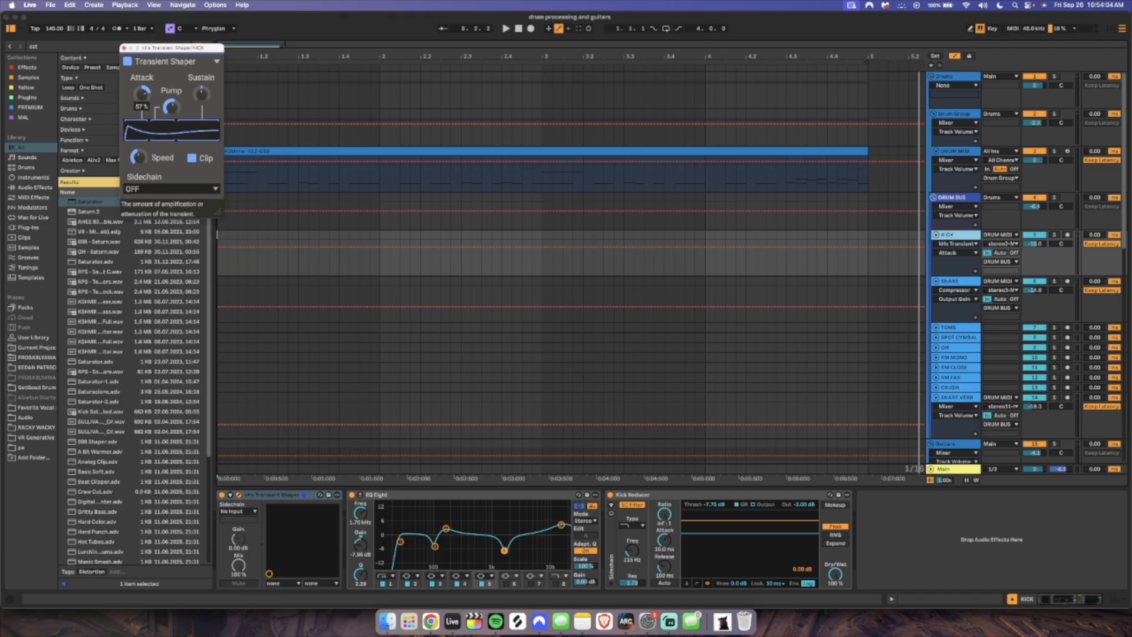
{"action": "left_click", "coordinate": [171, 107]}
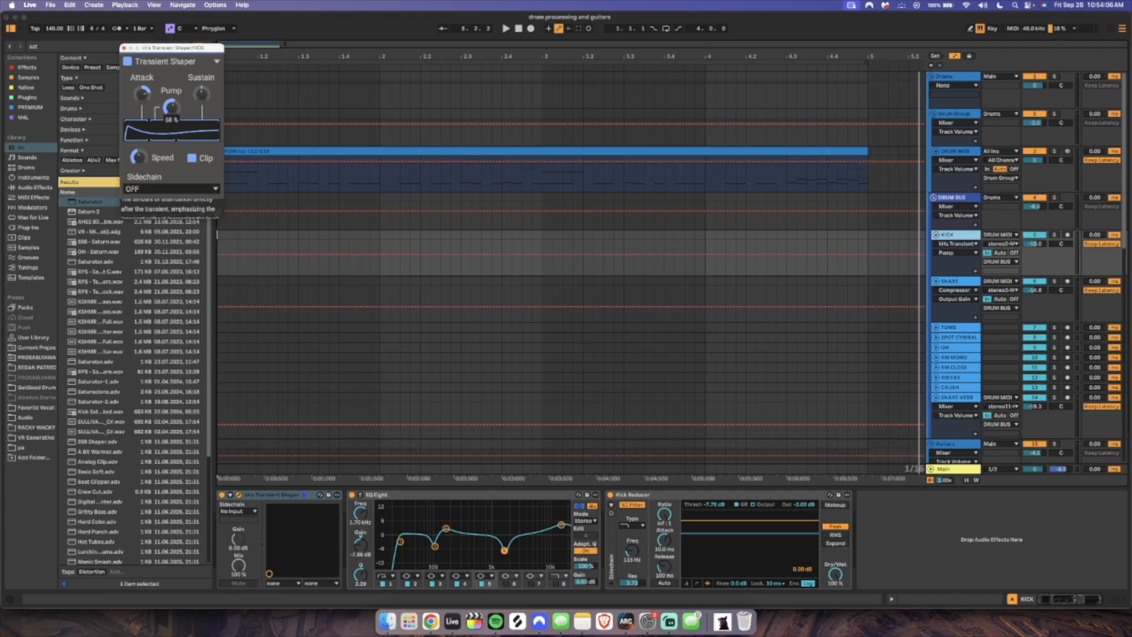
{"action": "left_click", "coordinate": [201, 94]}
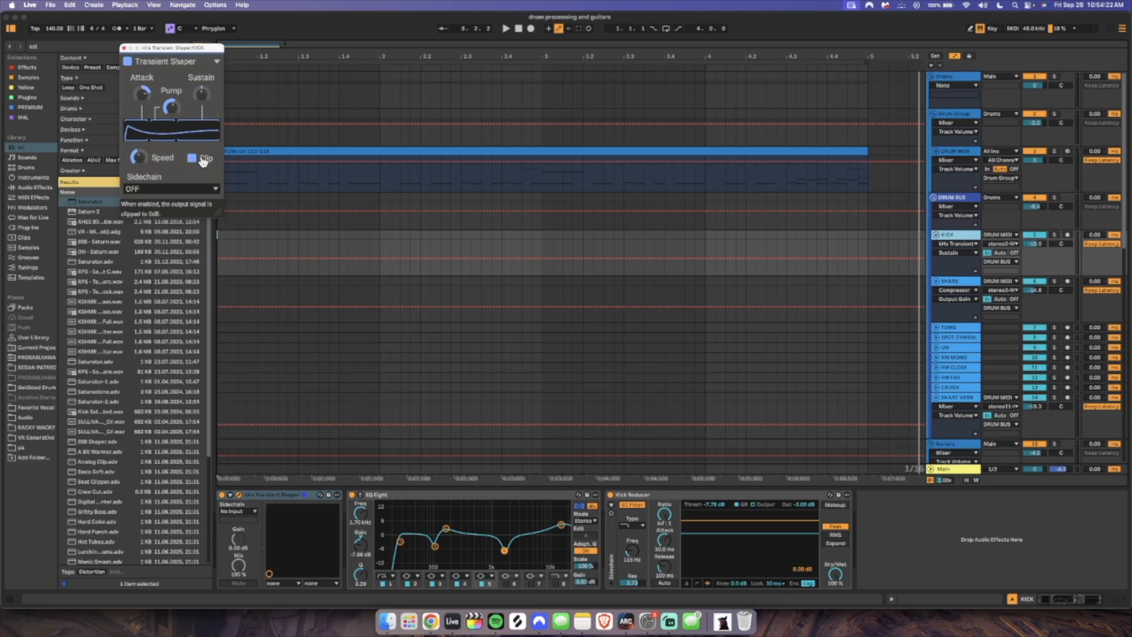
{"action": "left_click", "coordinate": [138, 157]}
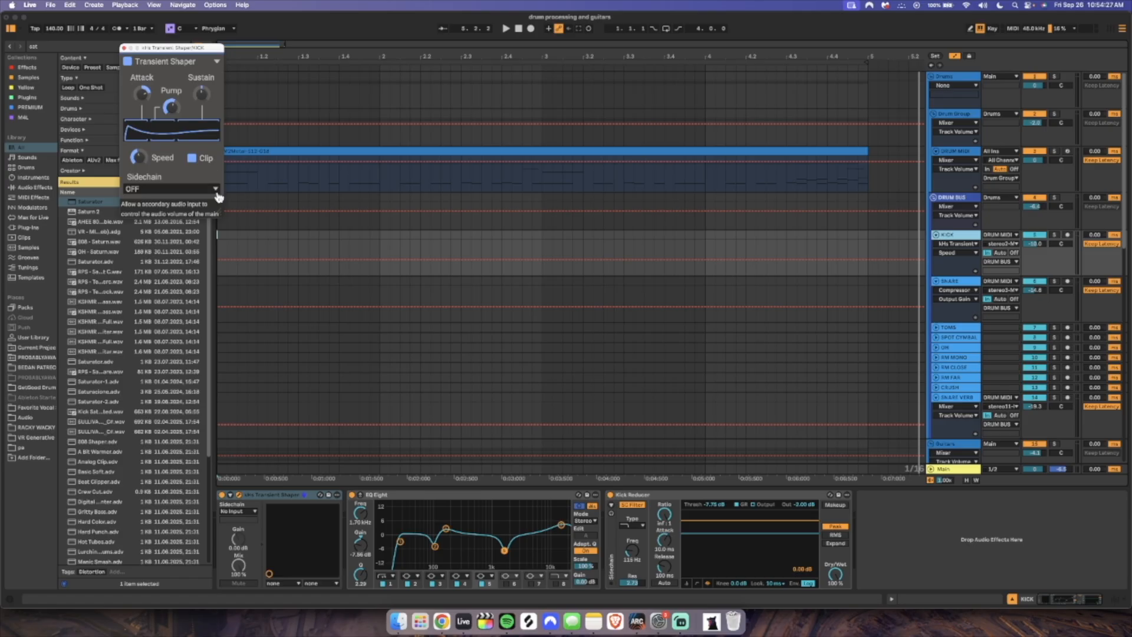
Solo the KICK track and arm the DRUM MIDI track, keeping the kick's device chain in view
{"action": "left_click", "coordinate": [1055, 234]}
{"action": "left_click", "coordinate": [1067, 151]}
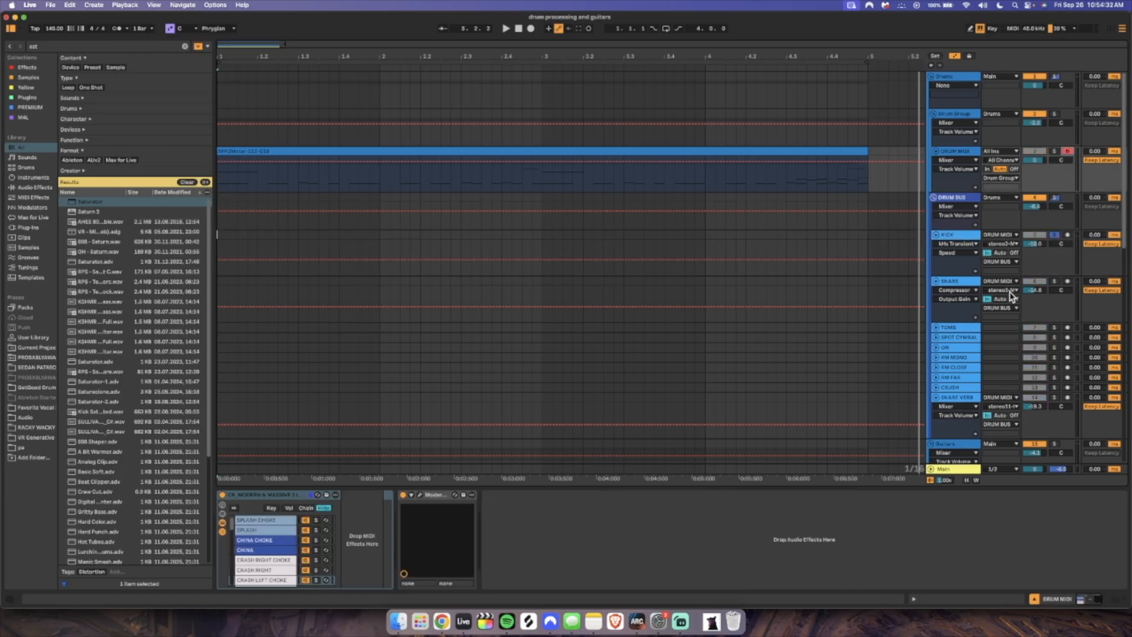
{"action": "left_click", "coordinate": [1054, 113]}
{"action": "left_click", "coordinate": [1055, 234]}
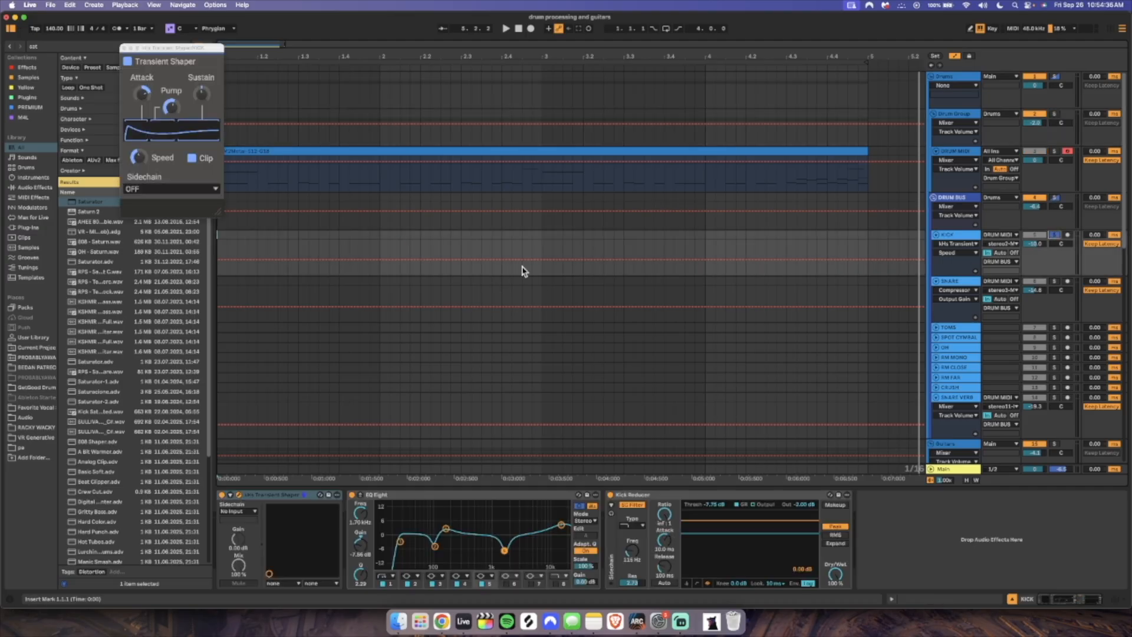
Play several kick notes to audition the soloed kick through its effects
{"action": "key", "text": "a"}
{"action": "key", "text": "a"}
{"action": "key", "text": "a"}
{"action": "key", "text": "a"}
{"action": "key", "text": "a"}
Show the Kick Reducer compressor preset in a widened browser, and close the Transient Shaper and the browser
{"action": "left_click", "coordinate": [830, 495]}
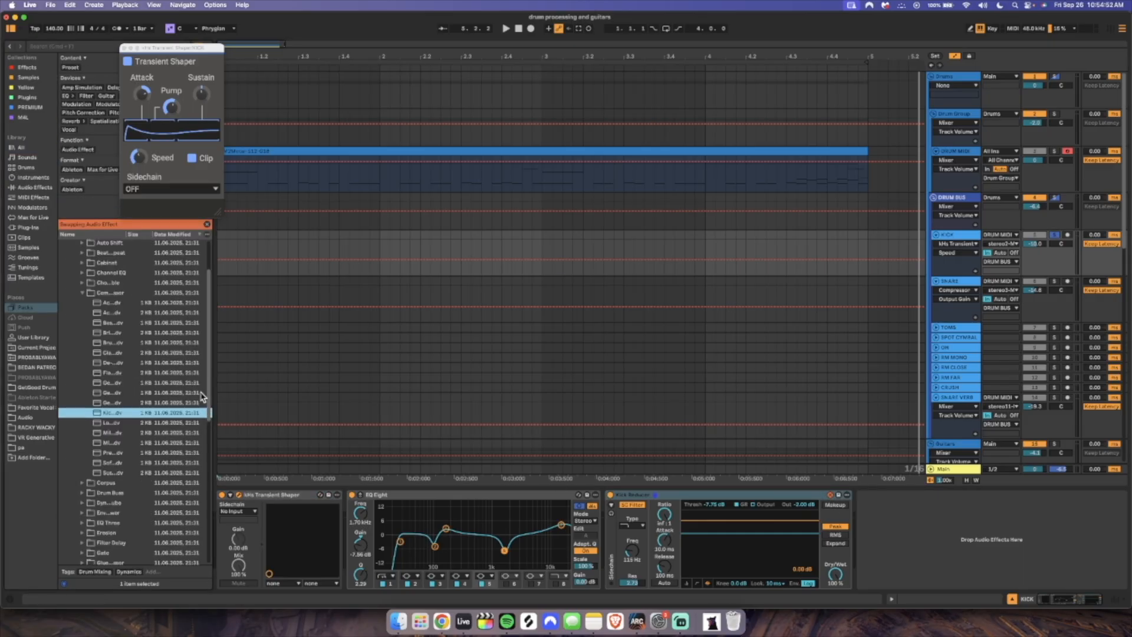
{"action": "left_click_drag", "start_coordinate": [214, 372], "coordinate": [285, 365]}
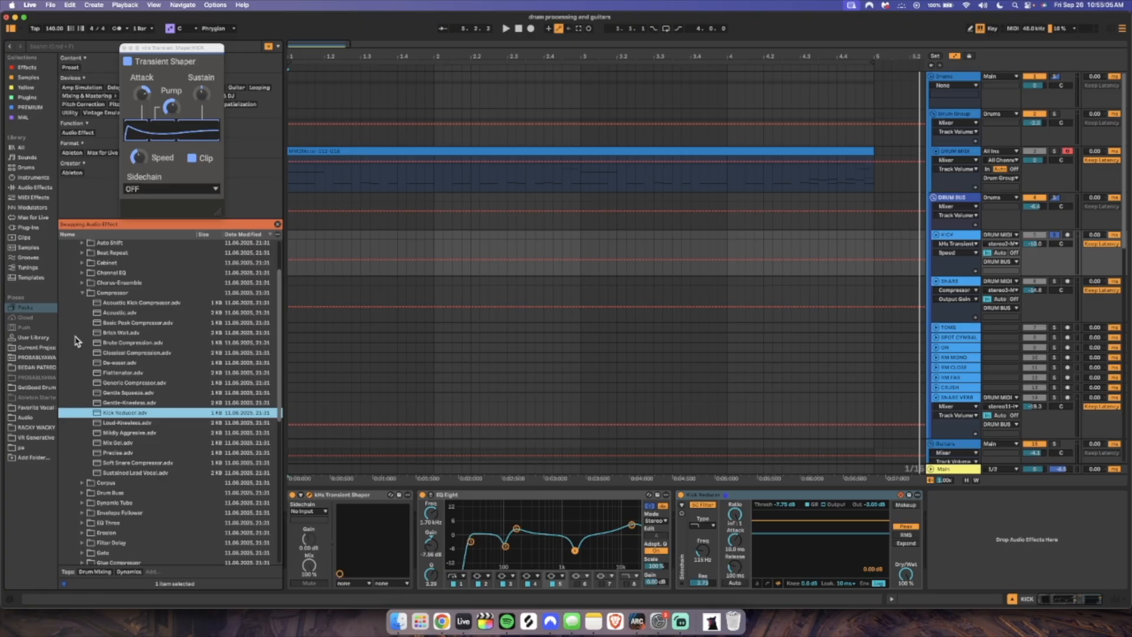
{"action": "left_click", "coordinate": [124, 48]}
{"action": "left_click", "coordinate": [11, 28]}
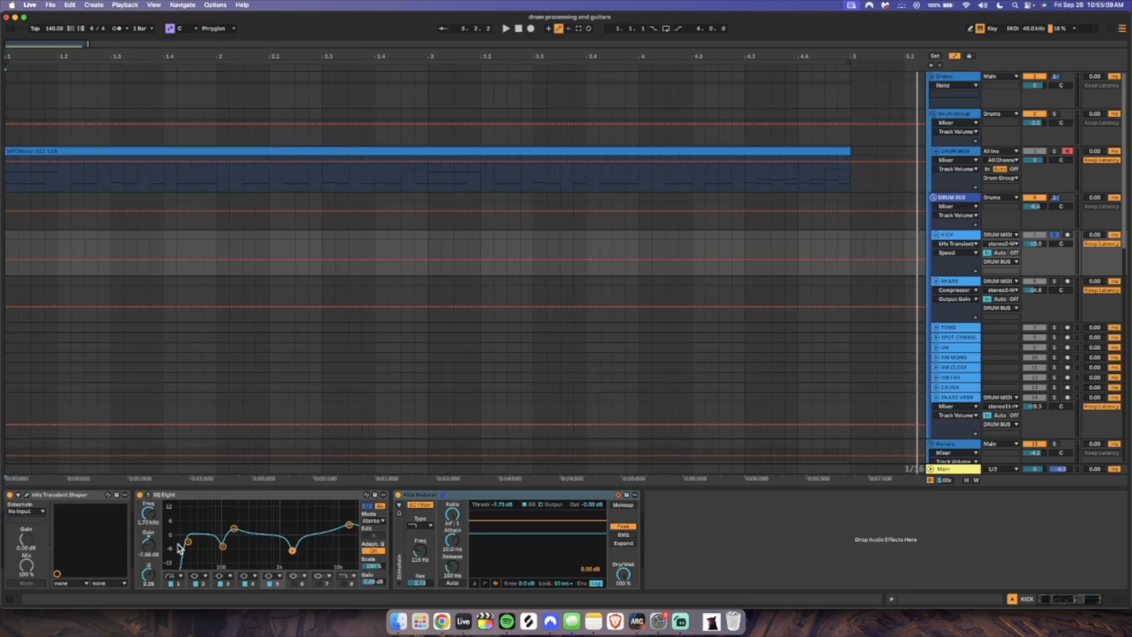
Inspect the low-frequency and midrange cuts in the kick's EQ Eight, leaving its preset swap without choosing a replacement
{"action": "left_click", "coordinate": [221, 546]}
{"action": "left_click", "coordinate": [503, 547]}
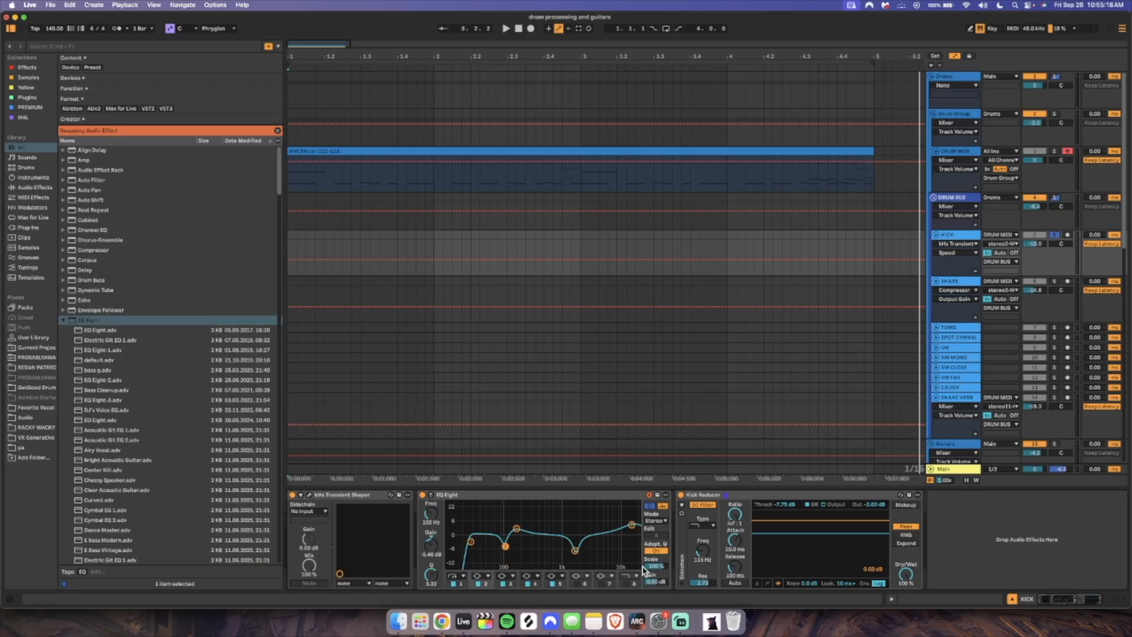
{"action": "left_click", "coordinate": [649, 495]}
{"action": "left_click", "coordinate": [575, 550]}
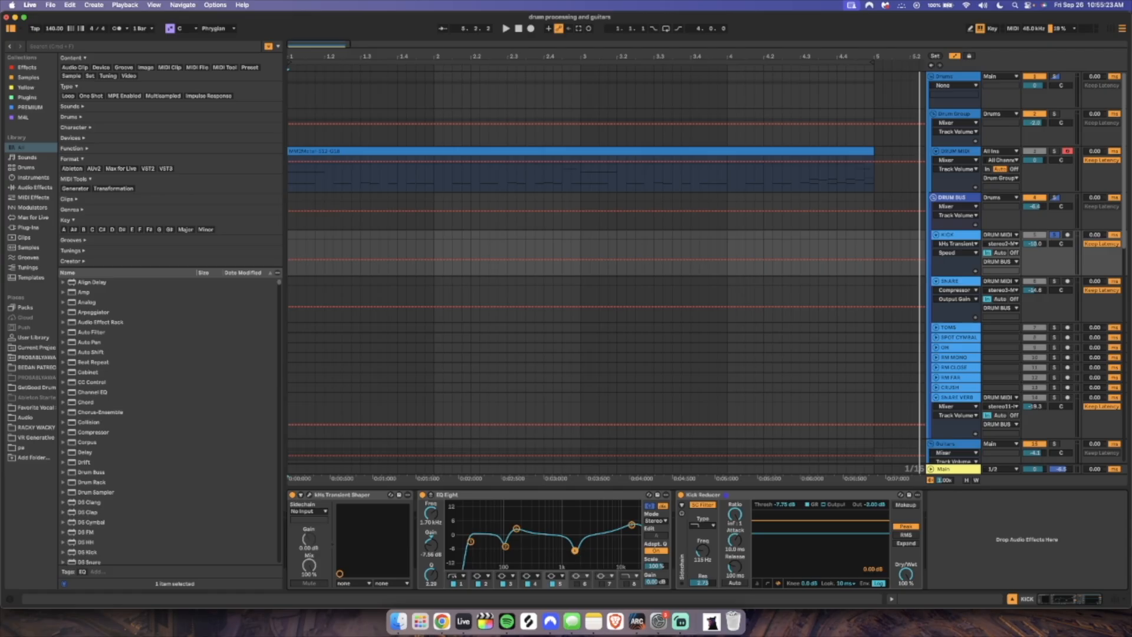
Play kick notes to view the EQ Eight spectrum, and inspect its low-mid and high-frequency boost bands
{"action": "key", "text": "a"}
{"action": "key", "text": "a"}
{"action": "key", "text": "a"}
{"action": "key", "text": "a"}
{"action": "key", "text": "a"}
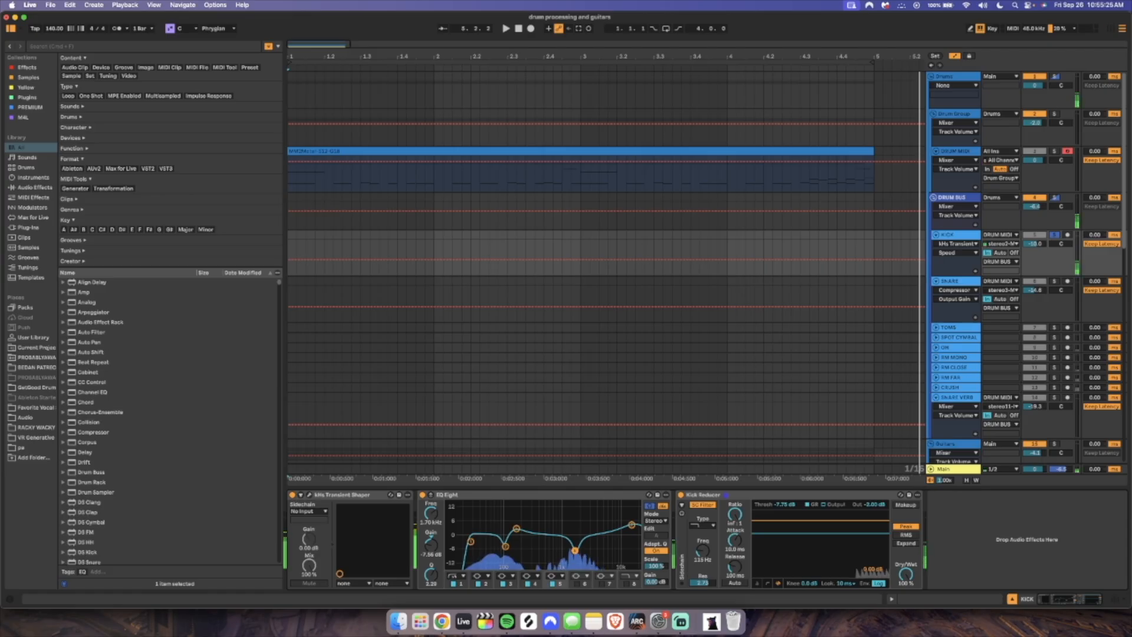
{"action": "left_click", "coordinate": [516, 529]}
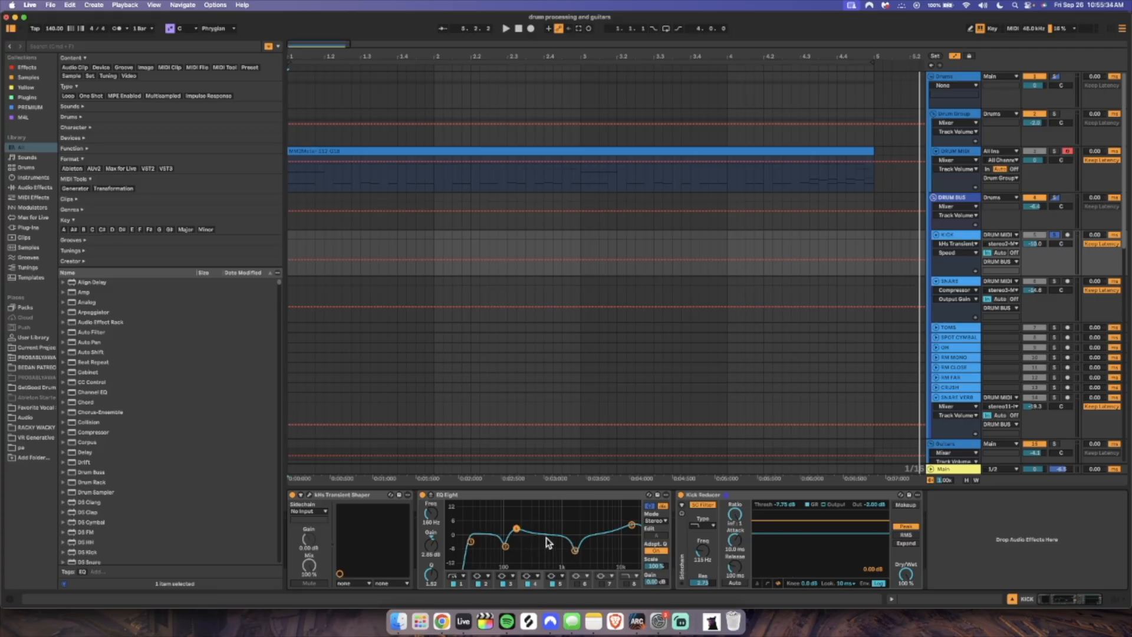
{"action": "left_click", "coordinate": [632, 524]}
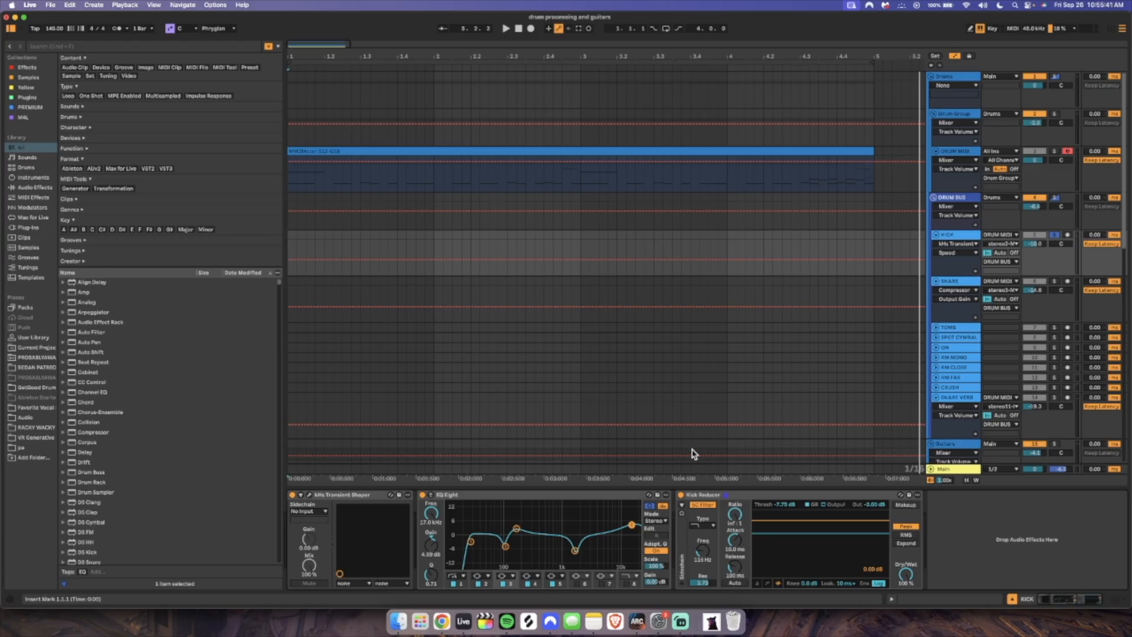
Solo the SNARE track and play the arrangement to audition it through its EQ Eight and Compressor
{"action": "left_click", "coordinate": [1055, 282]}
{"action": "key", "text": "space"}
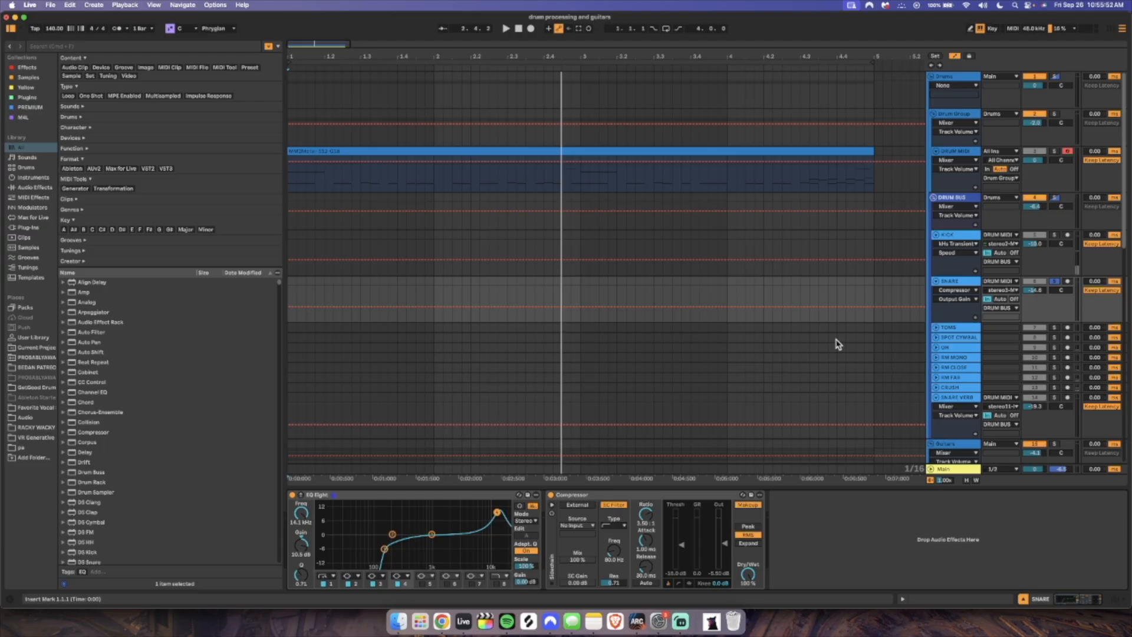
Loop the tom fill from bar 4.3.1 to 5.1.1, solo the TOMS track and play it
{"action": "left_click", "coordinate": [950, 329]}
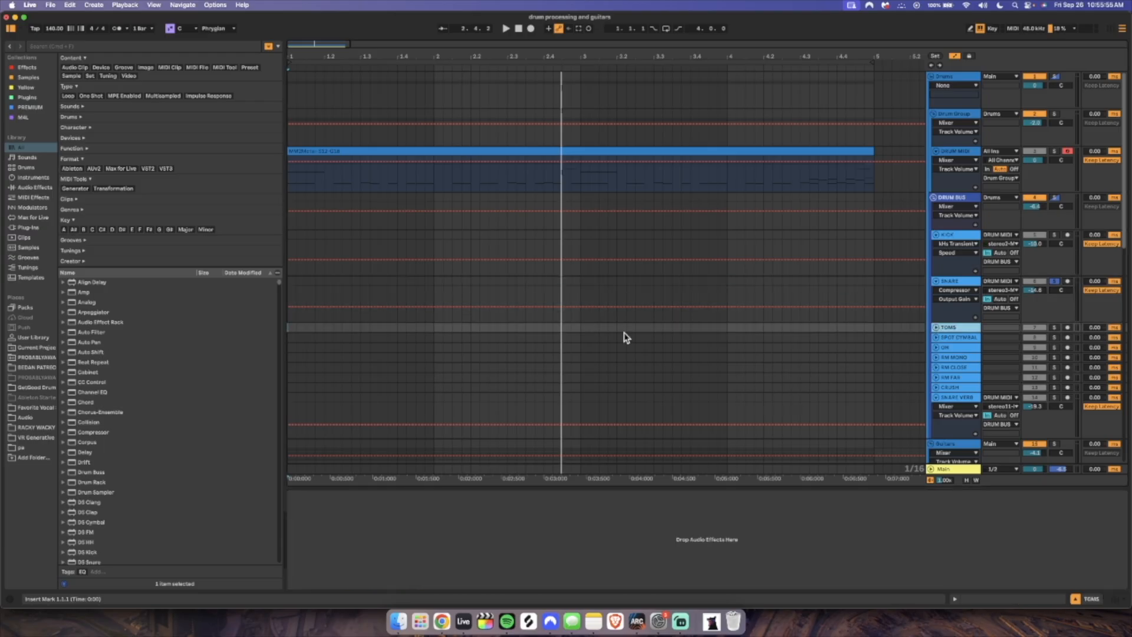
{"action": "left_click_drag", "start_coordinate": [802, 328], "coordinate": [876, 333]}
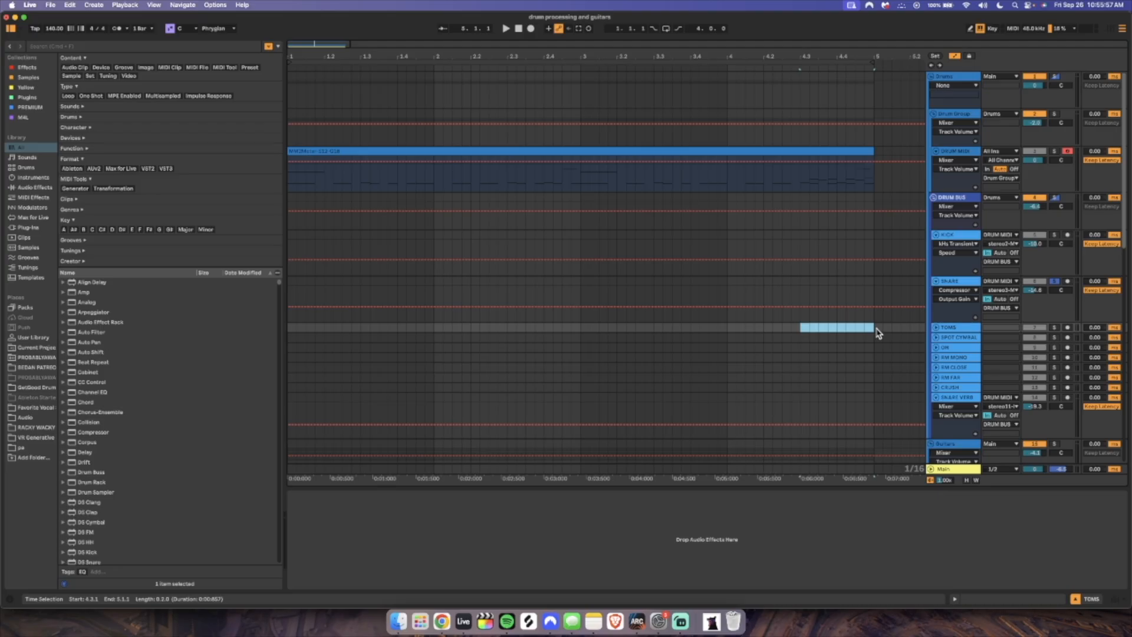
{"action": "key", "text": "super+l"}
{"action": "scroll", "coordinate": [877, 329], "scroll_direction": "right", "scroll_amount": 5}
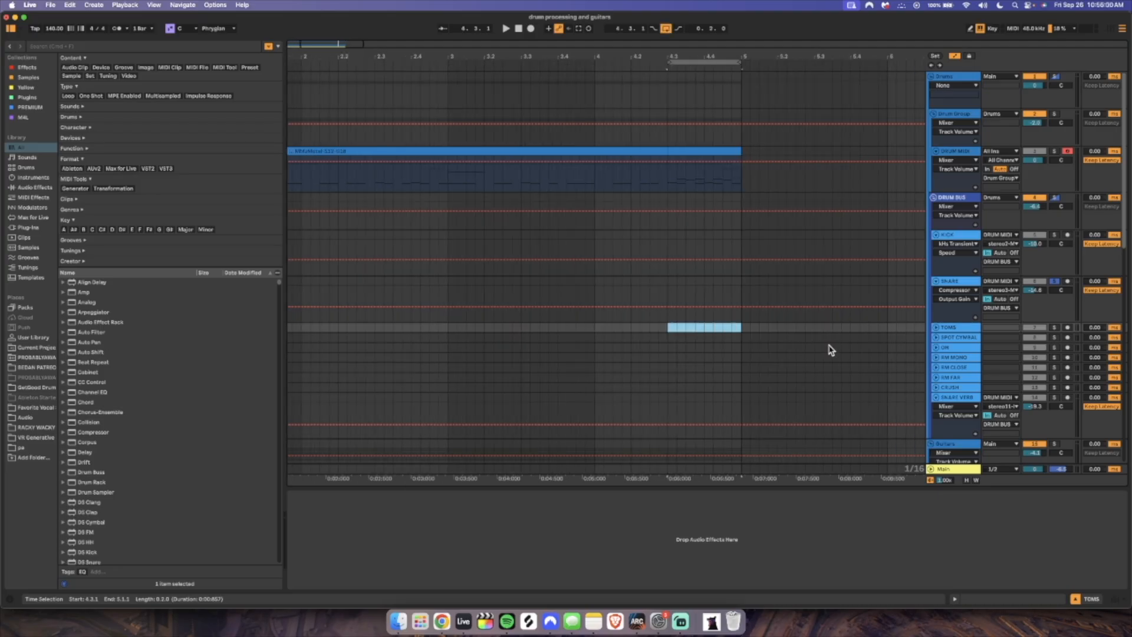
{"action": "left_click", "coordinate": [1067, 327]}
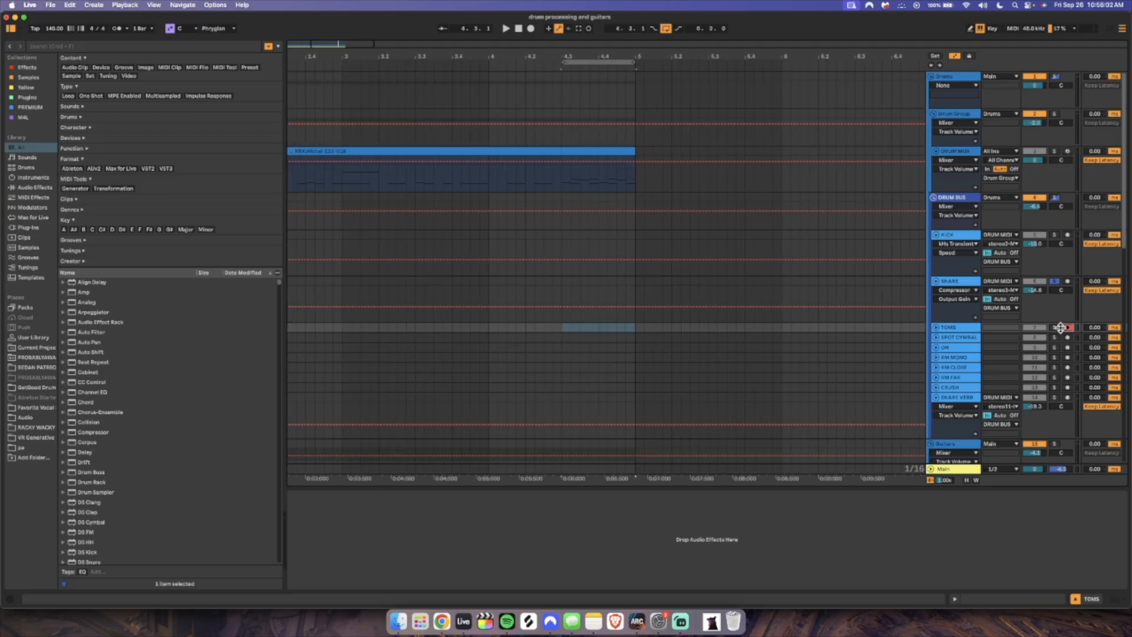
{"action": "key", "text": "space"}
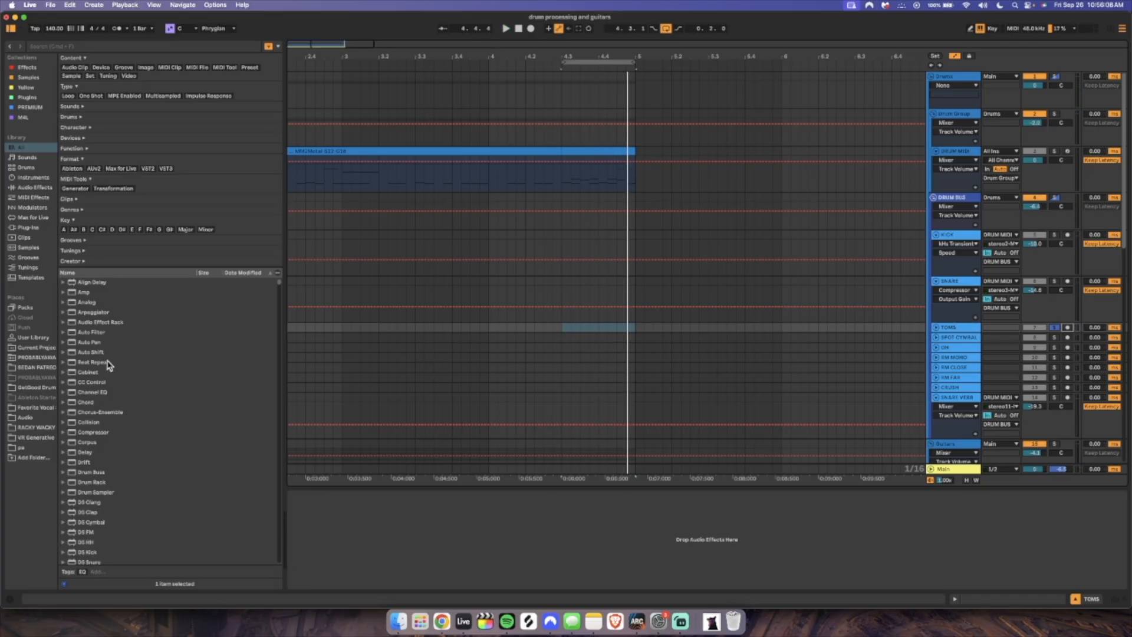
Add an EQ Eight to the TOMS track and shape it during playback, cutting about 6 dB near 220 Hz
{"action": "left_click", "coordinate": [159, 46]}
{"action": "type", "text": "eq"}
{"action": "key", "text": "Return"}
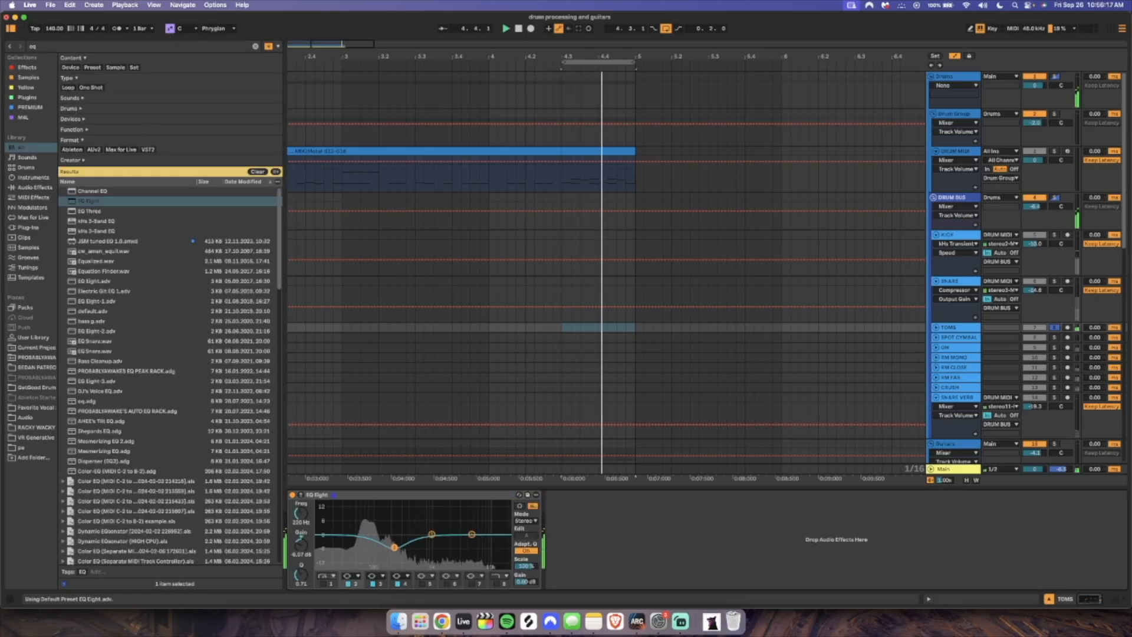
{"action": "left_click_drag", "start_coordinate": [406, 548], "coordinate": [498, 523]}
Show the SPOT CYMBALS track's EQ Eight, and inspect the 1.28 kHz cut in the soloed OH track's EQ Eight
{"action": "key", "text": "Down"}
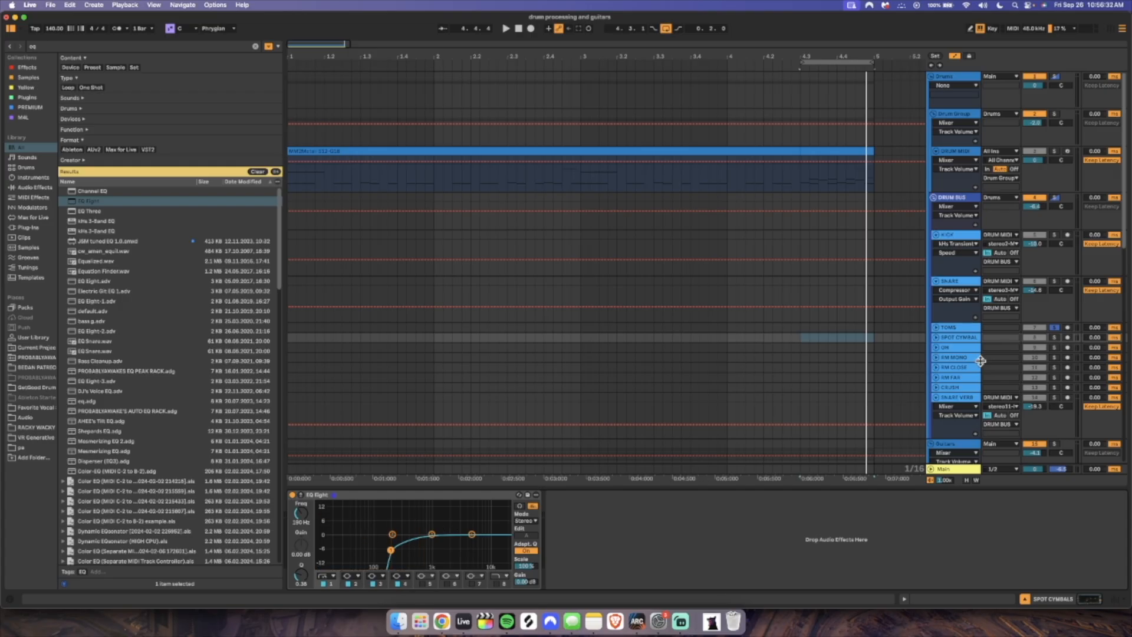
{"action": "left_click", "coordinate": [969, 348]}
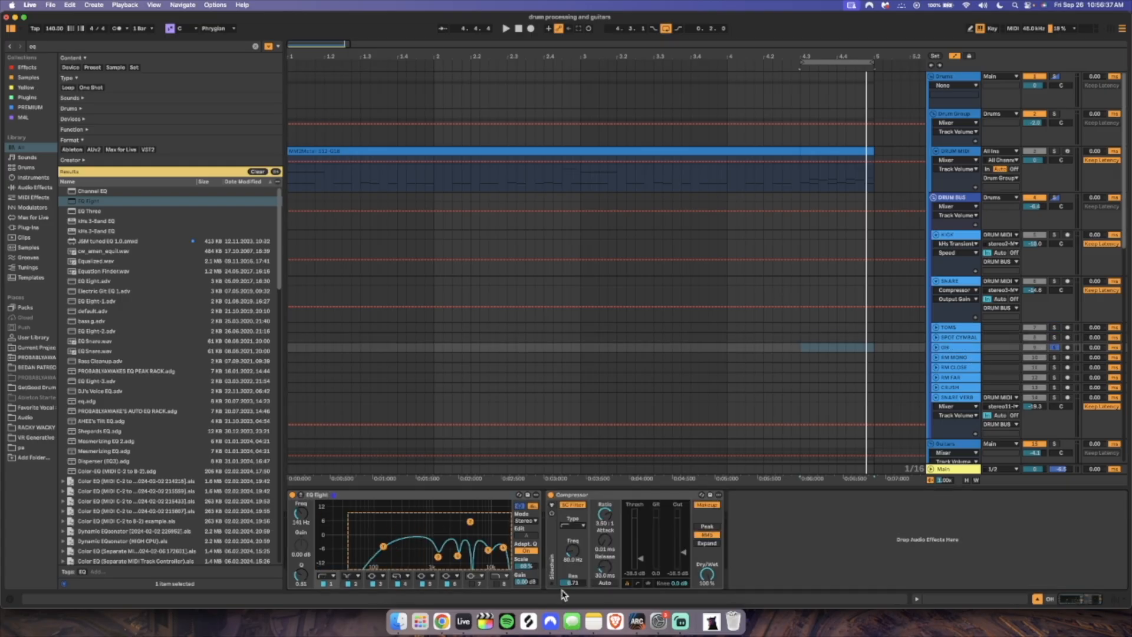
{"action": "left_click", "coordinate": [577, 507]}
{"action": "left_click", "coordinate": [433, 543]}
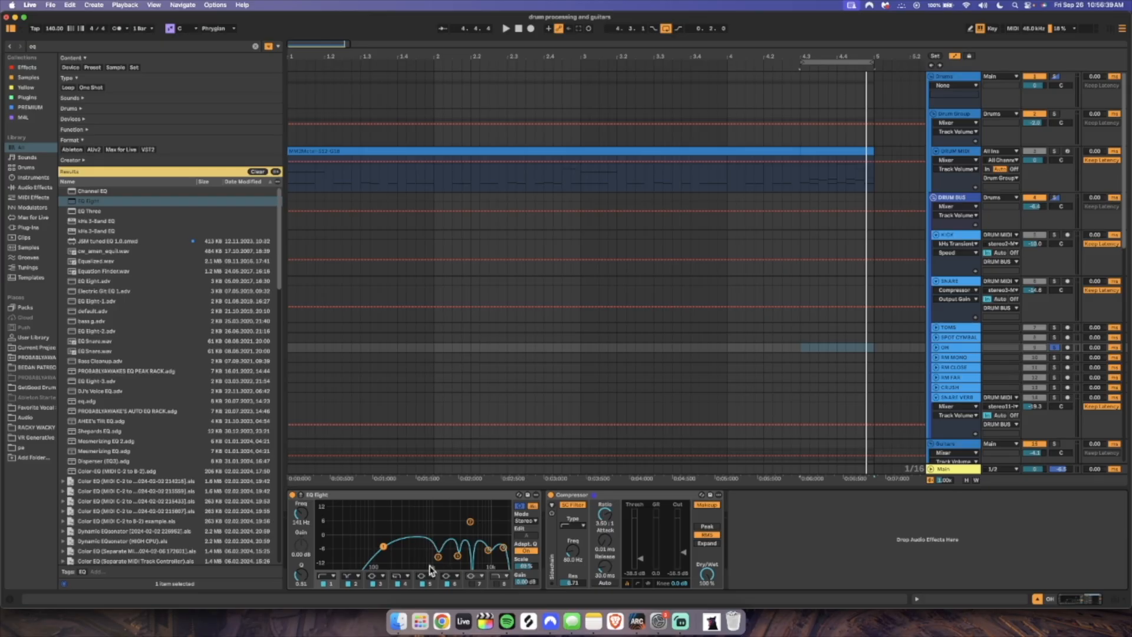
{"action": "left_click", "coordinate": [437, 558]}
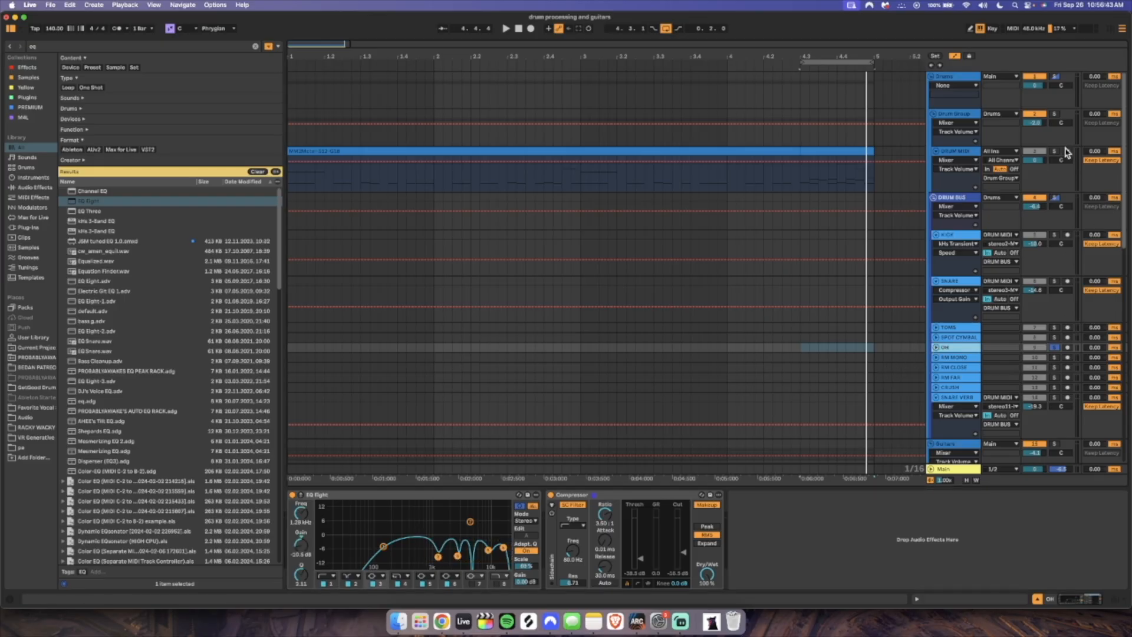
Arm the DRUM MIDI track and play notes to audition the soloed OH track, returning to its effects
{"action": "left_click", "coordinate": [1067, 152]}
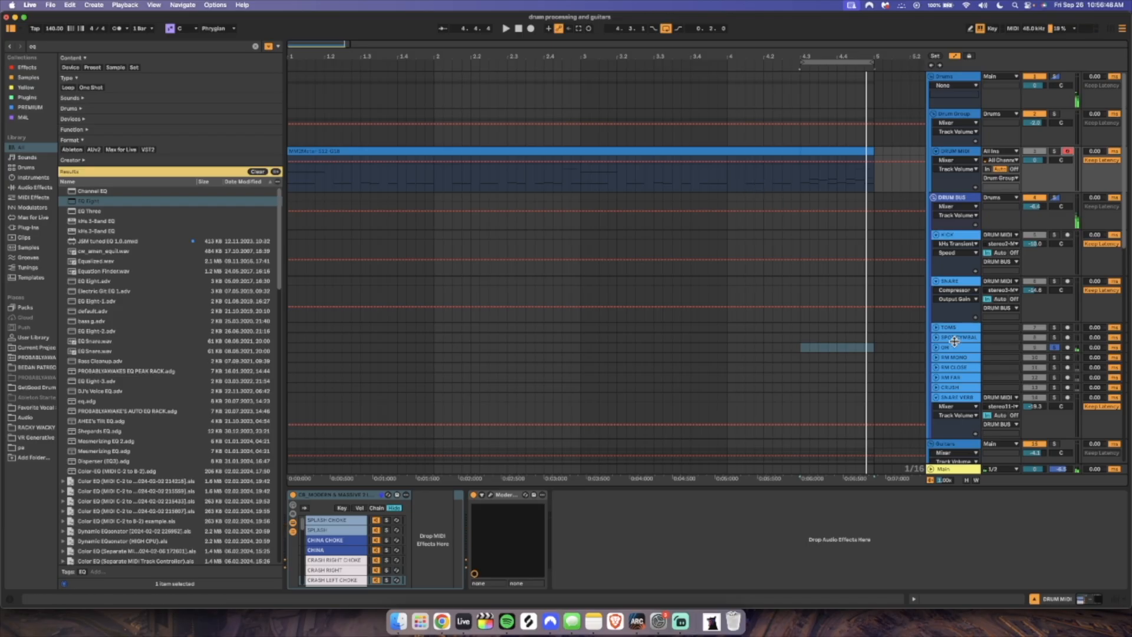
{"action": "key", "text": "z"}
{"action": "left_click", "coordinate": [964, 348]}
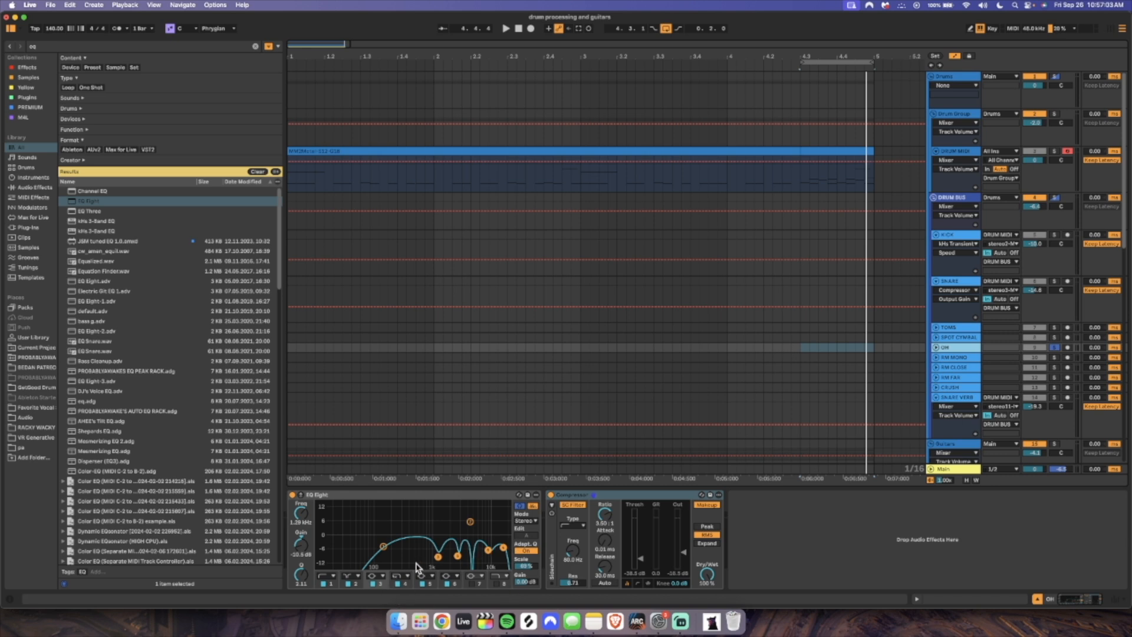
Solo the RM CLOSE track, play it from the start of the arrangement and bypass its EQ Eight
{"action": "key", "text": "Down"}
{"action": "key", "text": "Down"}
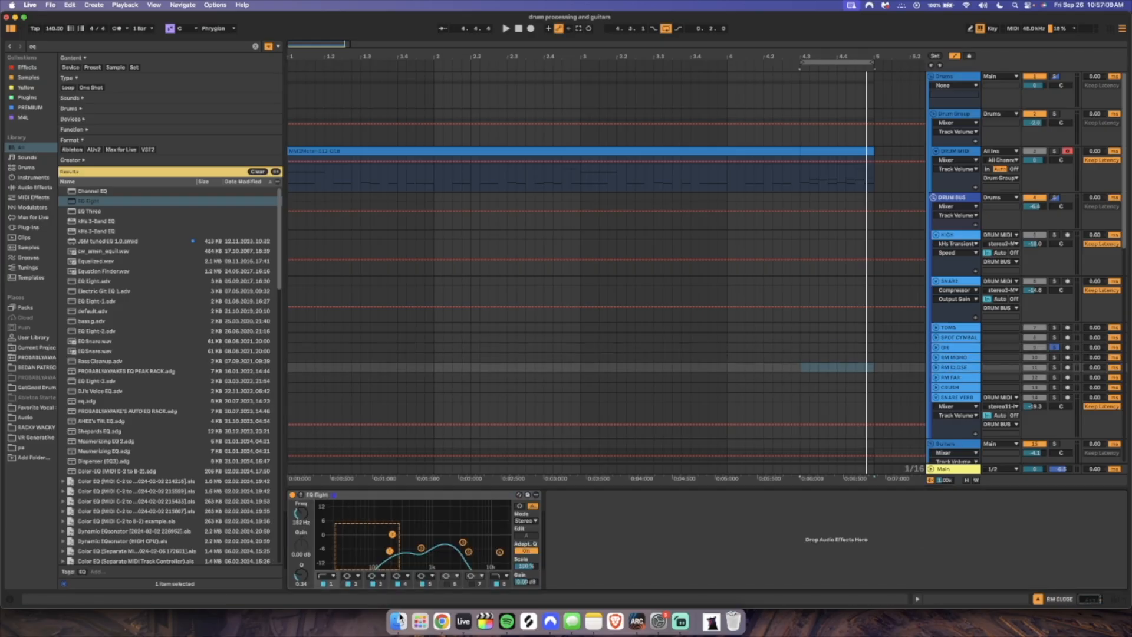
{"action": "left_click", "coordinate": [1054, 367]}
{"action": "key", "text": "Home"}
{"action": "key", "text": "space"}
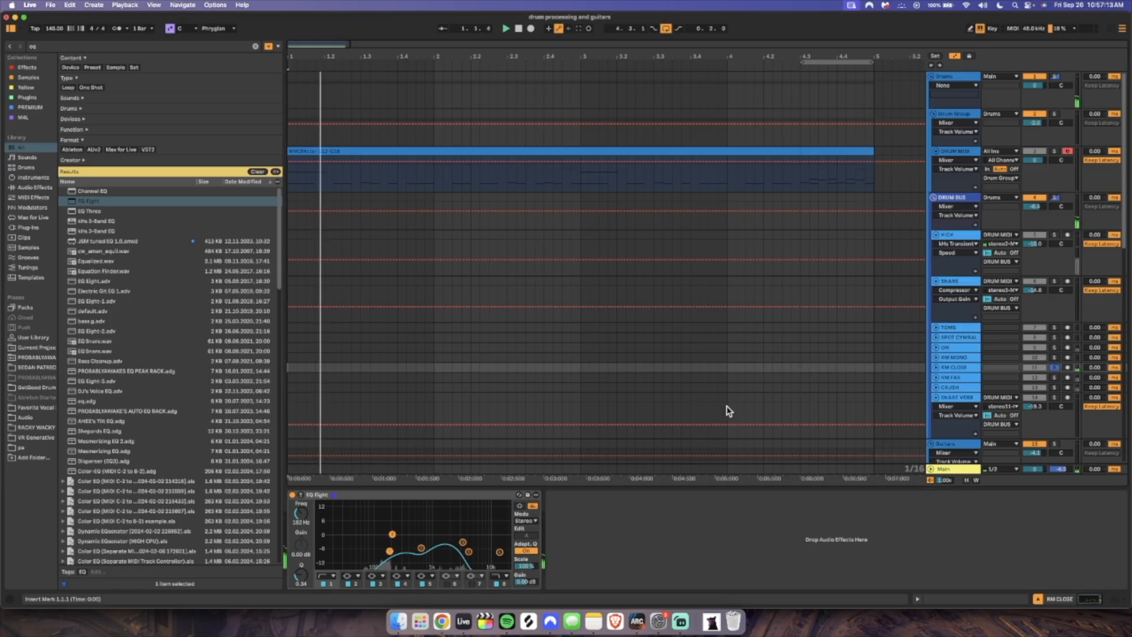
{"action": "left_click", "coordinate": [292, 496]}
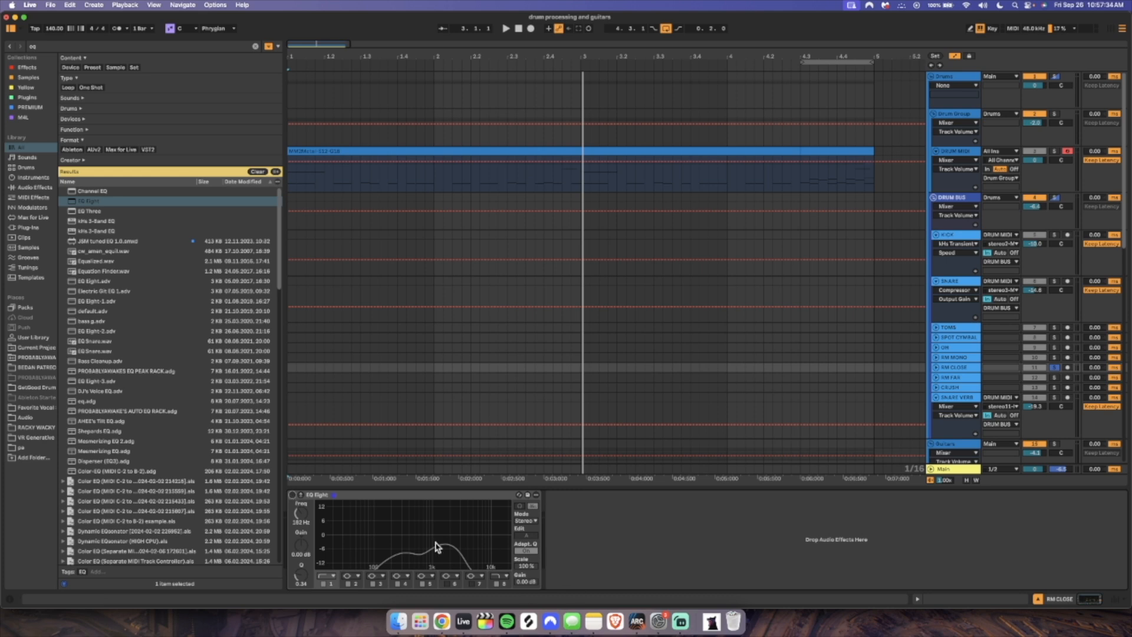
Inspect the high-frequency band in the soloed RM FAR track's EQ Eight and play the track
{"action": "left_click", "coordinate": [965, 378]}
{"action": "left_click", "coordinate": [963, 378]}
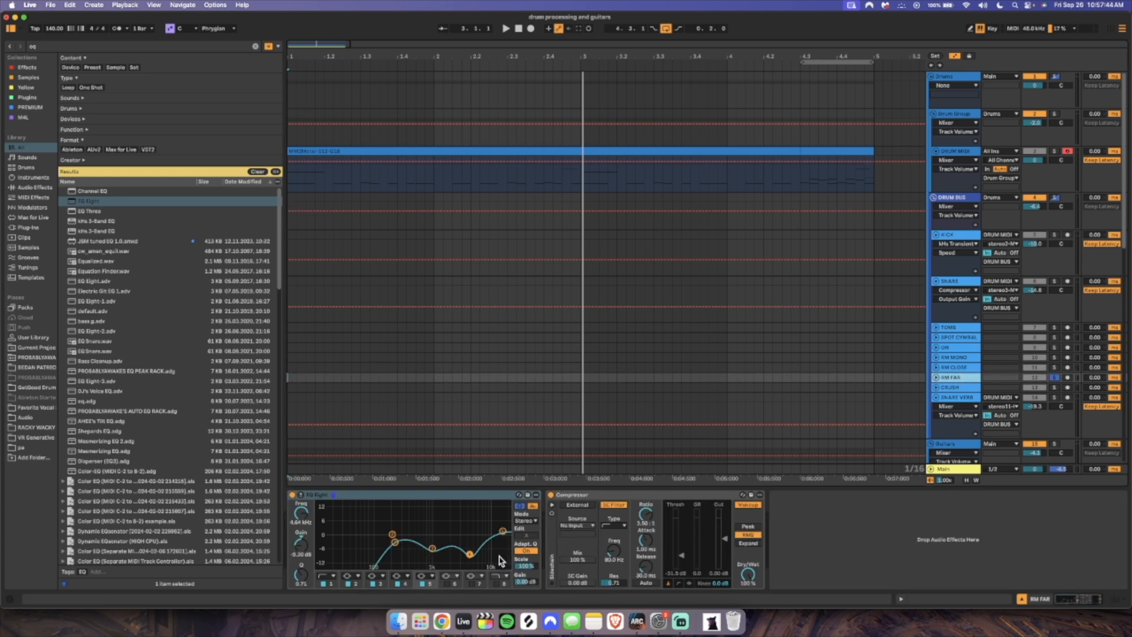
{"action": "left_click", "coordinate": [503, 531]}
{"action": "key", "text": "space"}
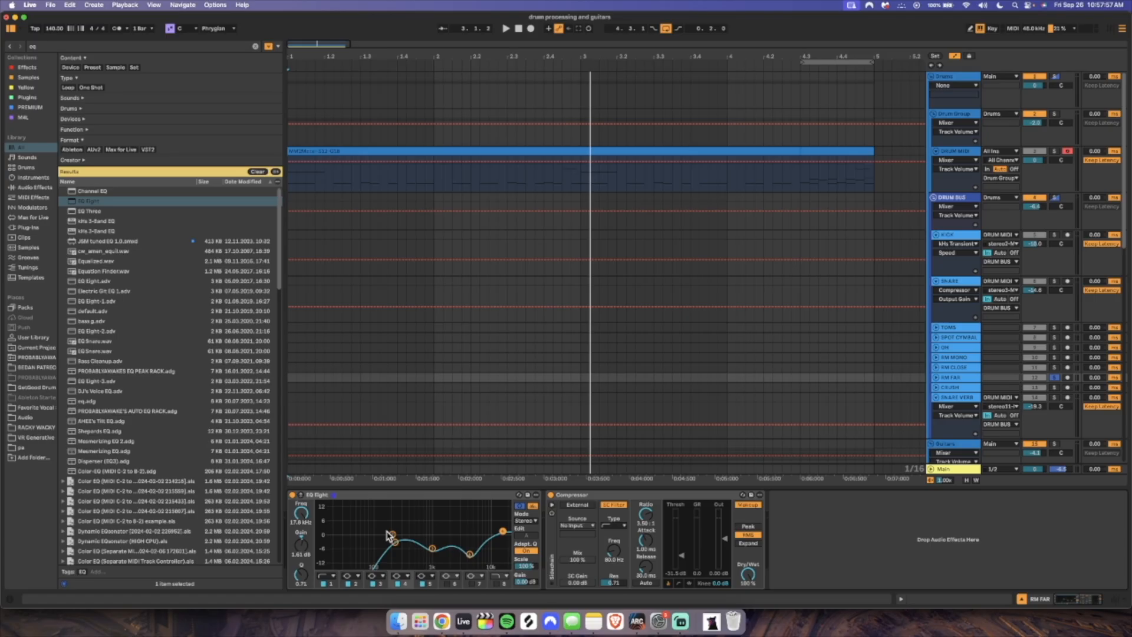
Play the soloed CRUSH track and inspect the low, low-mid, mid and high bands of its EQ Eight
{"action": "key", "text": "Down"}
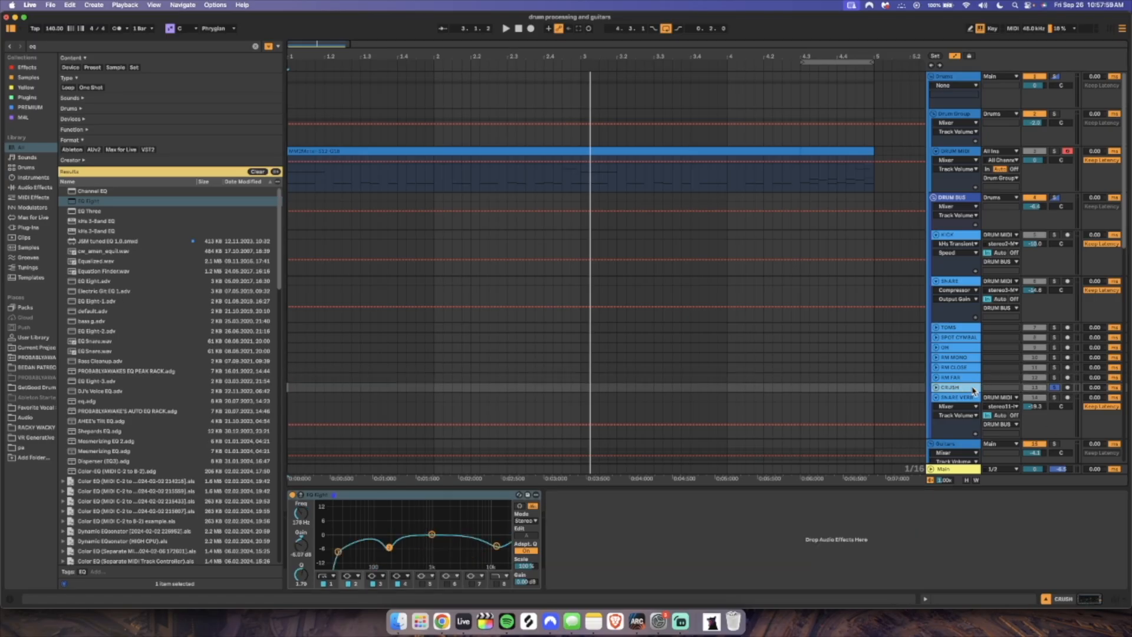
{"action": "key", "text": "space"}
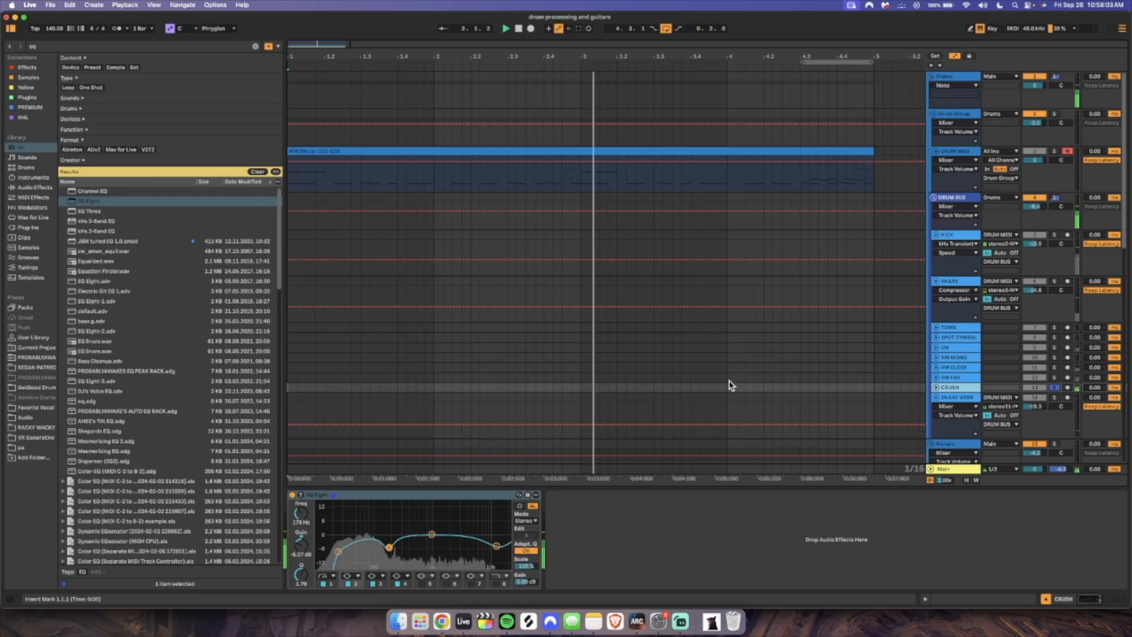
{"action": "left_click", "coordinate": [337, 550]}
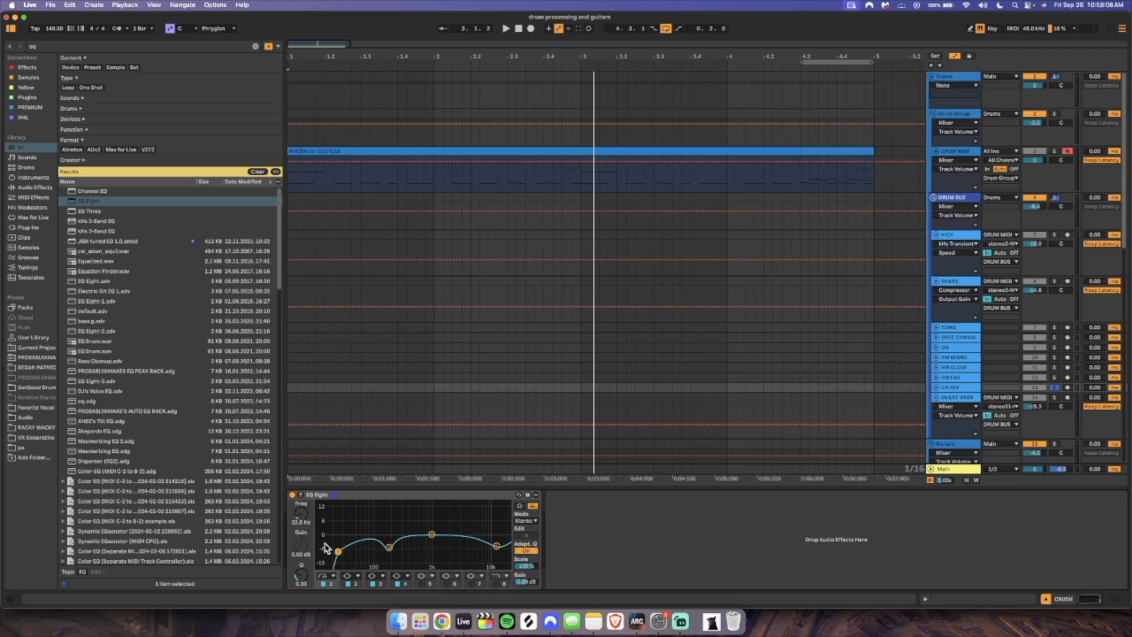
{"action": "left_click", "coordinate": [389, 547]}
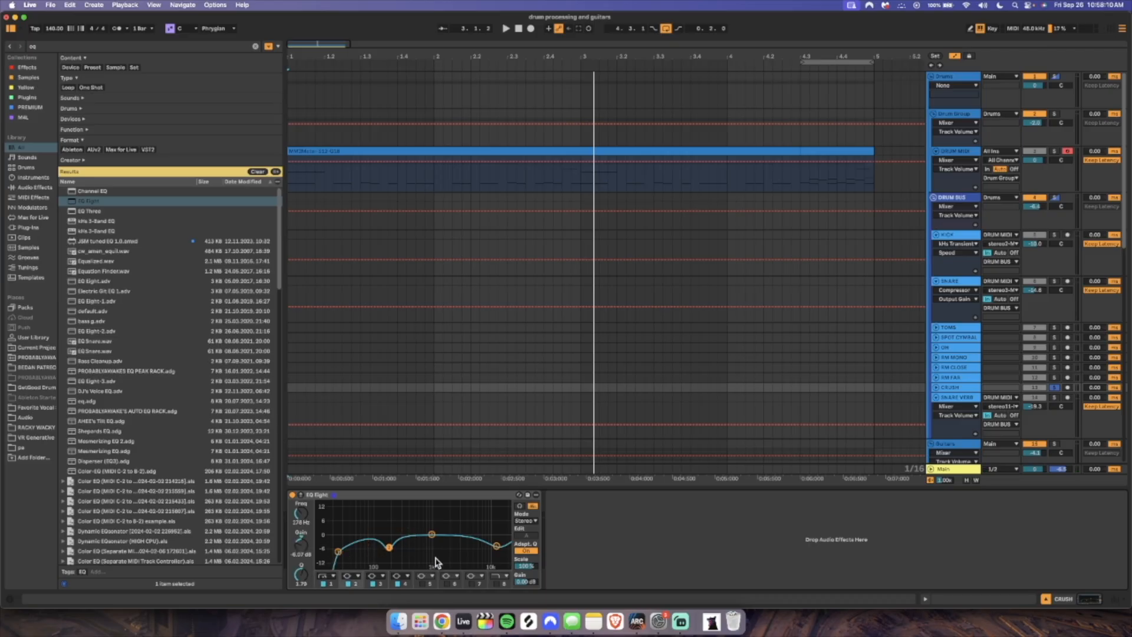
{"action": "left_click", "coordinate": [433, 534]}
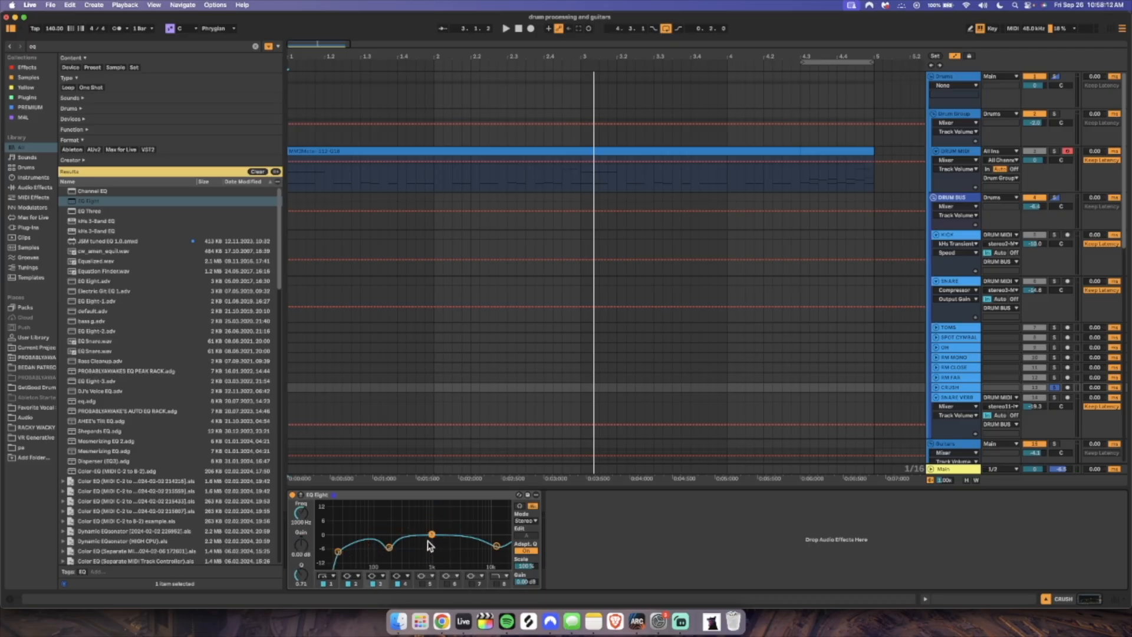
{"action": "left_click", "coordinate": [496, 545]}
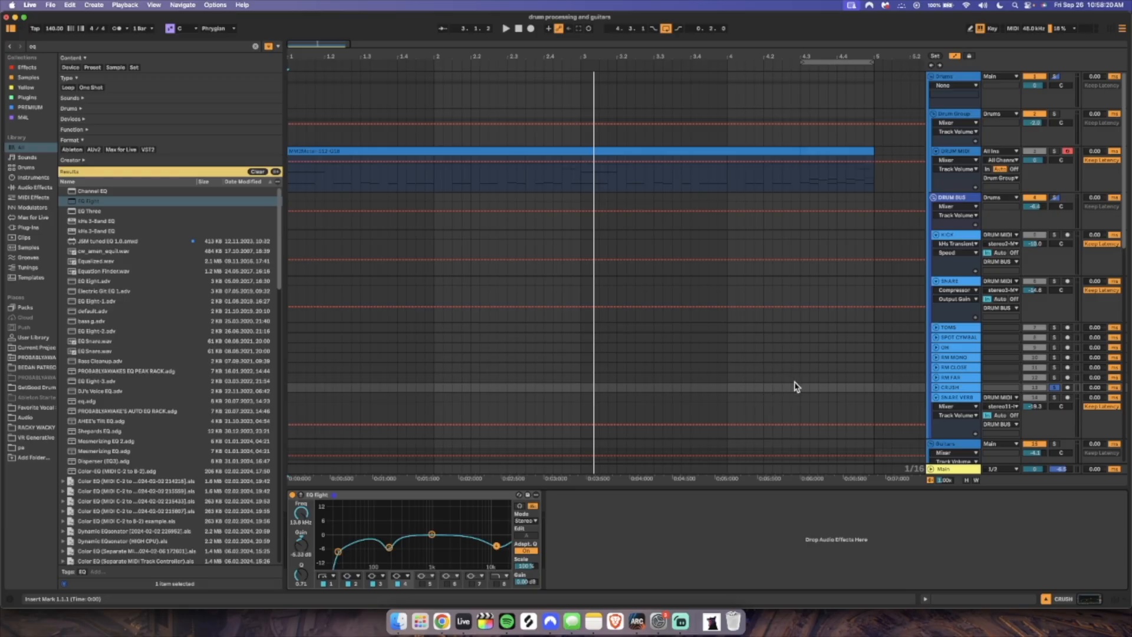
{"action": "key", "text": "space"}
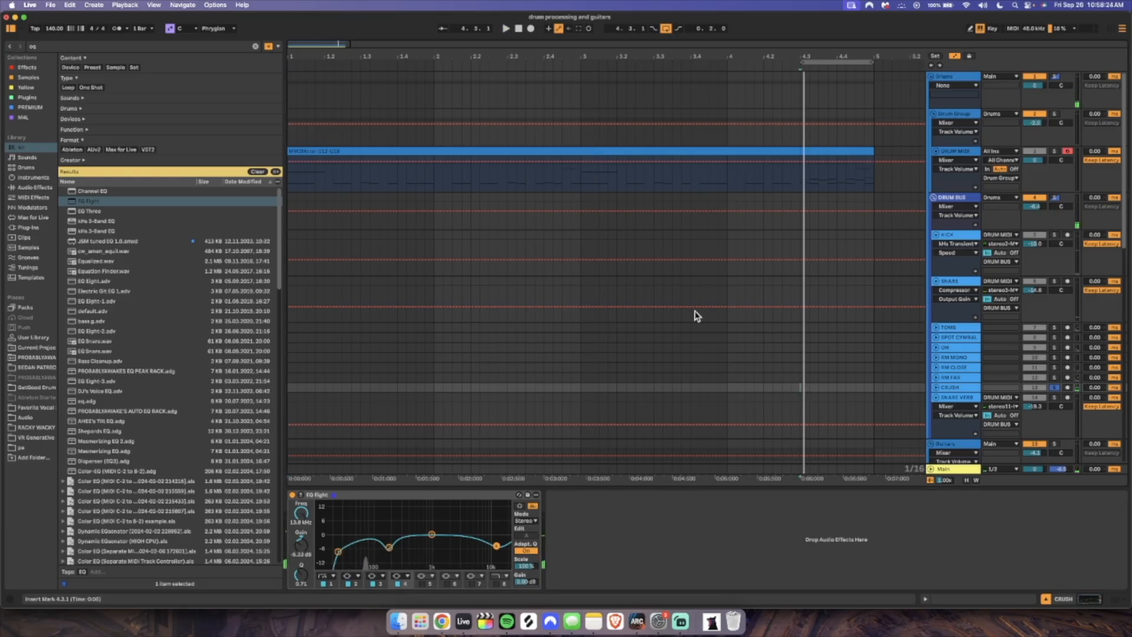
Solo the SNARE VERB track and audition it through its low-cut EQ Eight
{"action": "left_click", "coordinate": [962, 398]}
{"action": "left_click", "coordinate": [339, 496]}
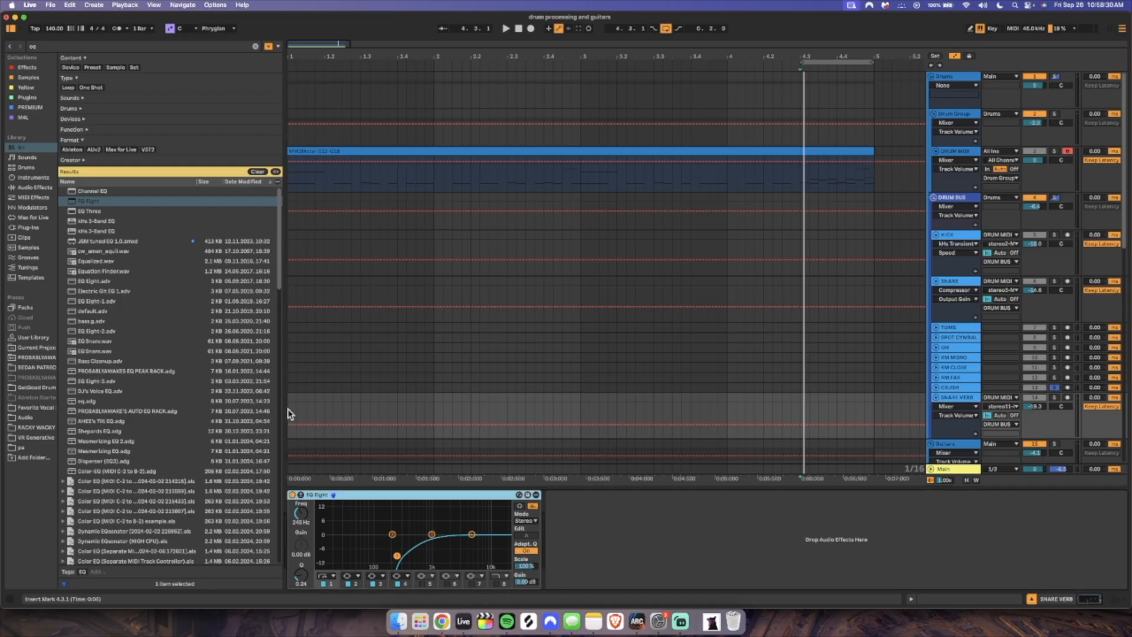
{"action": "left_click", "coordinate": [288, 413]}
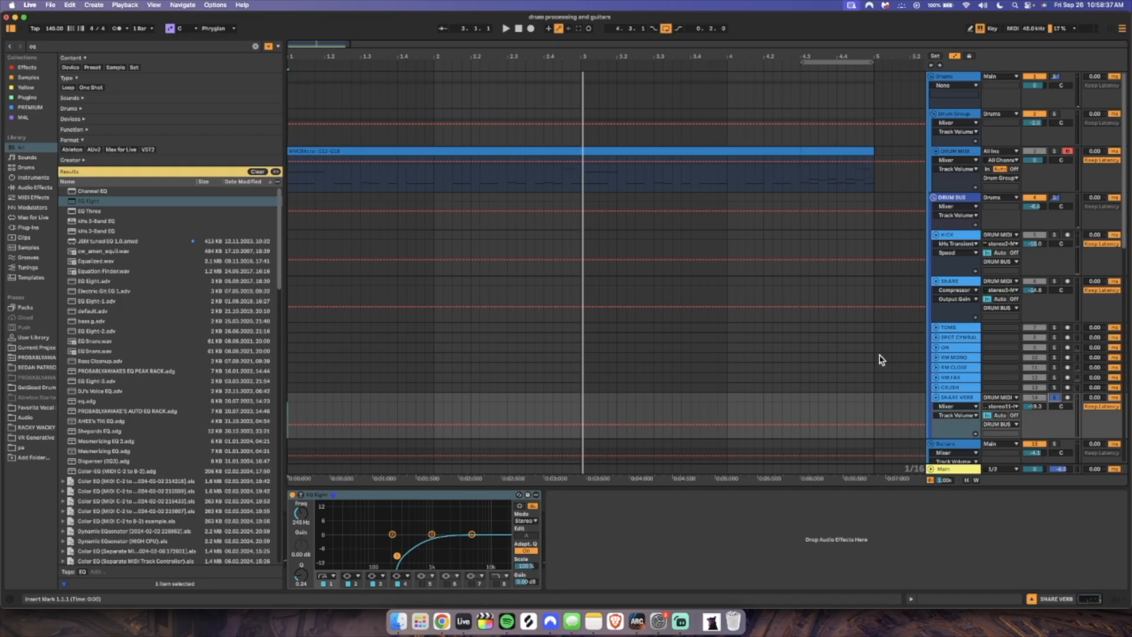
Collapse the SNARE VERB track and the device view, and play the full Drums group soloed
{"action": "scroll", "coordinate": [881, 357], "scroll_direction": "down", "scroll_amount": 5}
{"action": "left_click", "coordinate": [936, 255]}
{"action": "left_click", "coordinate": [1031, 599]}
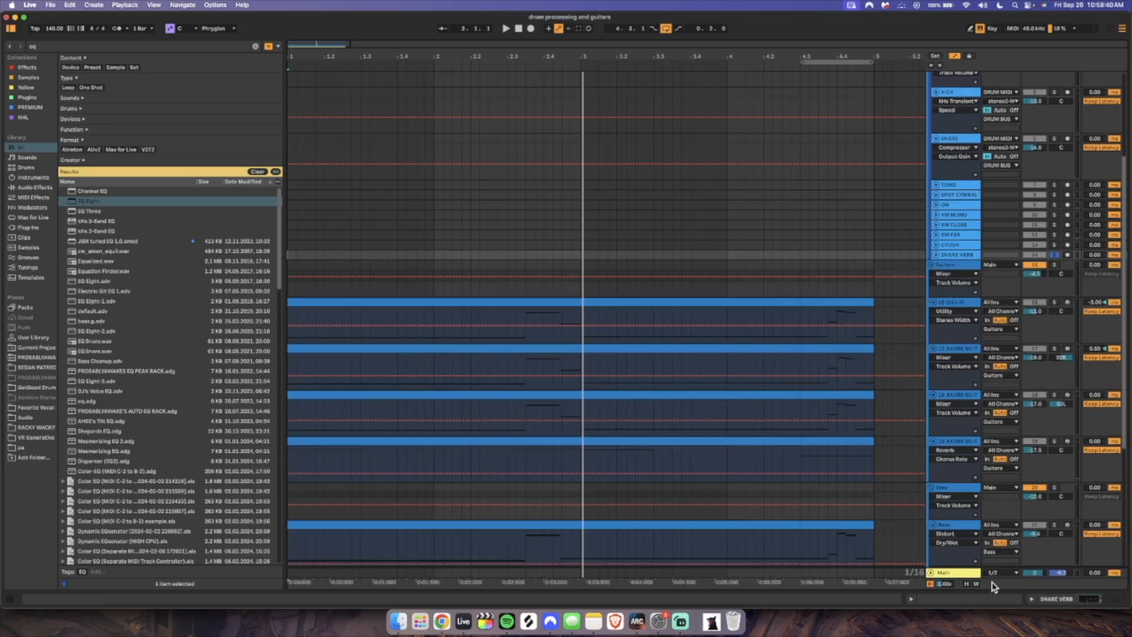
{"action": "scroll", "coordinate": [748, 412], "scroll_direction": "up", "scroll_amount": 5}
{"action": "key", "text": "space"}
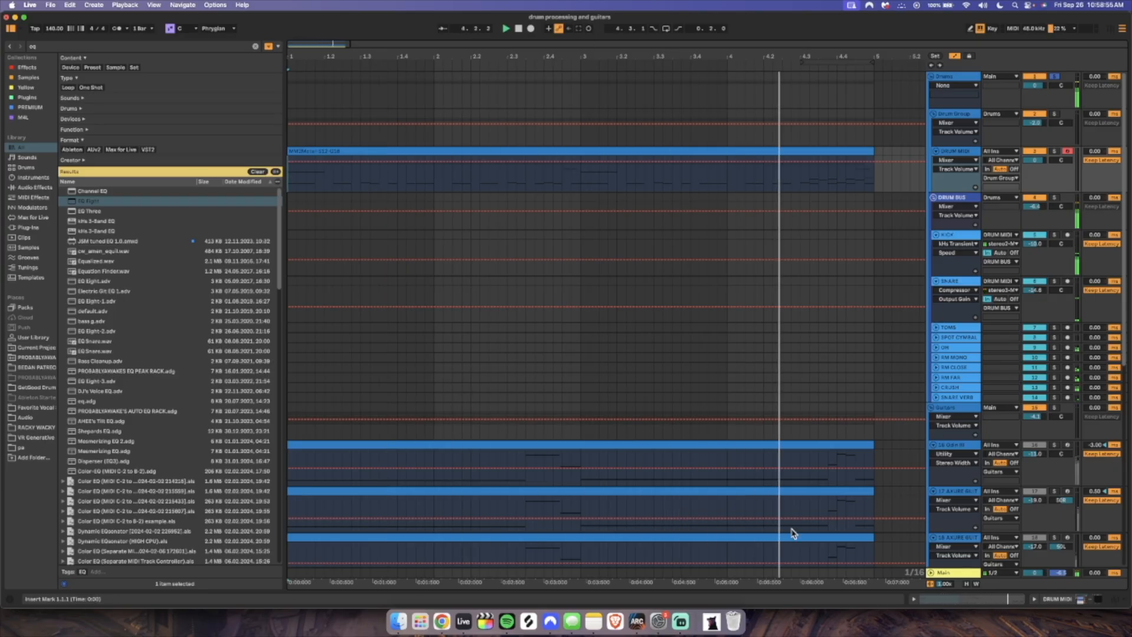
Open the DRUM MIDI track's clip to examine its notes and velocities with everything selected, and close the clip view
{"action": "double_click", "coordinate": [710, 151]}
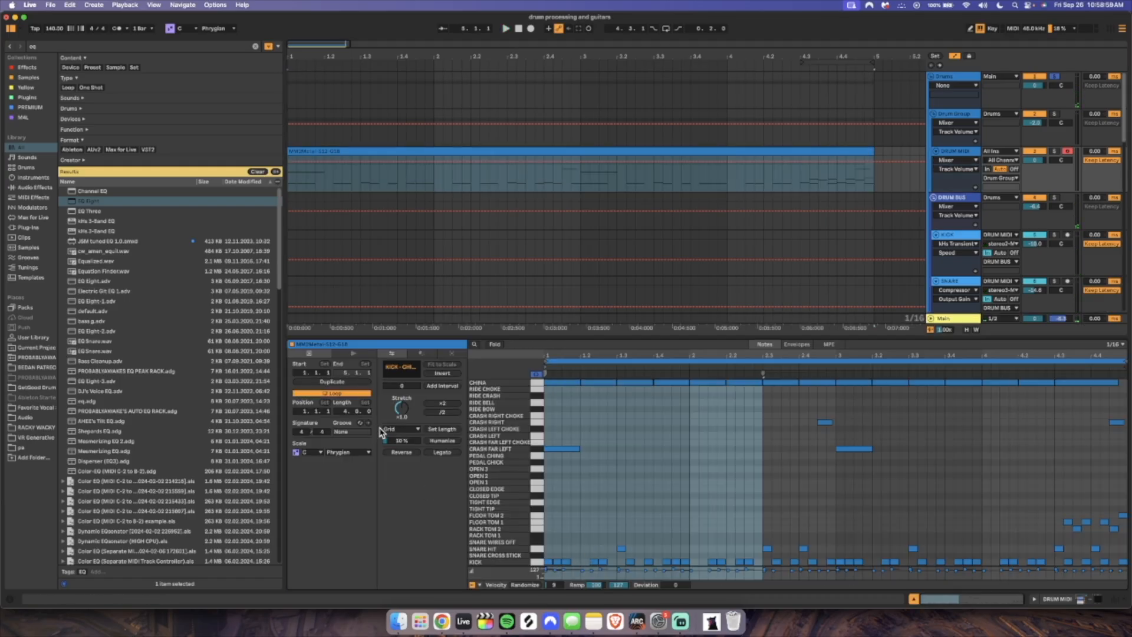
{"action": "left_click", "coordinate": [608, 482]}
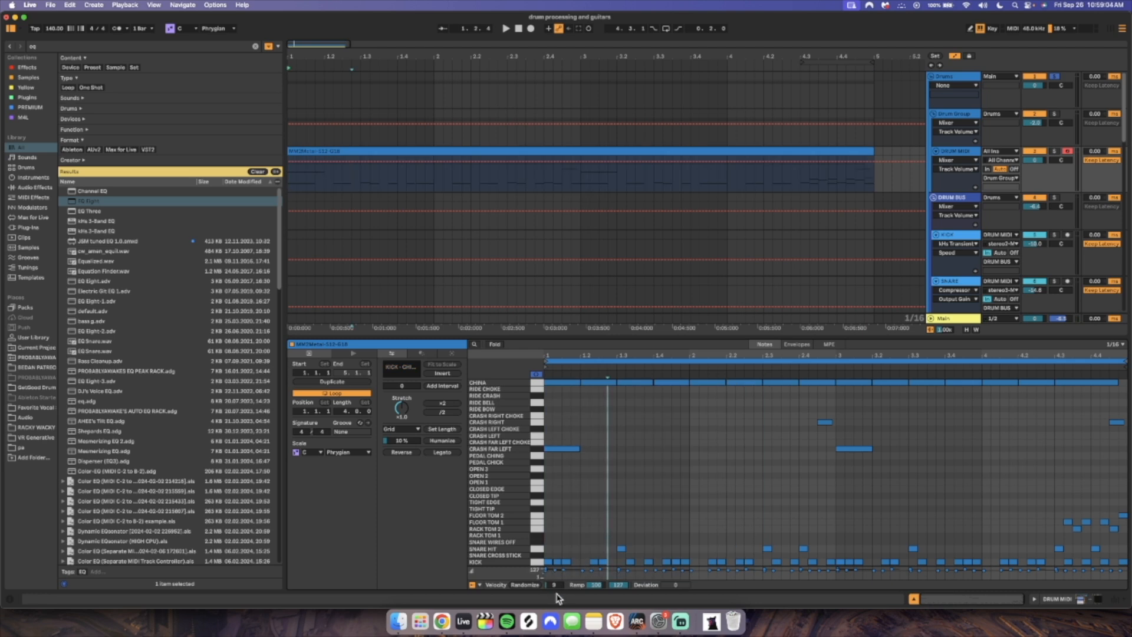
{"action": "key", "text": "super+a"}
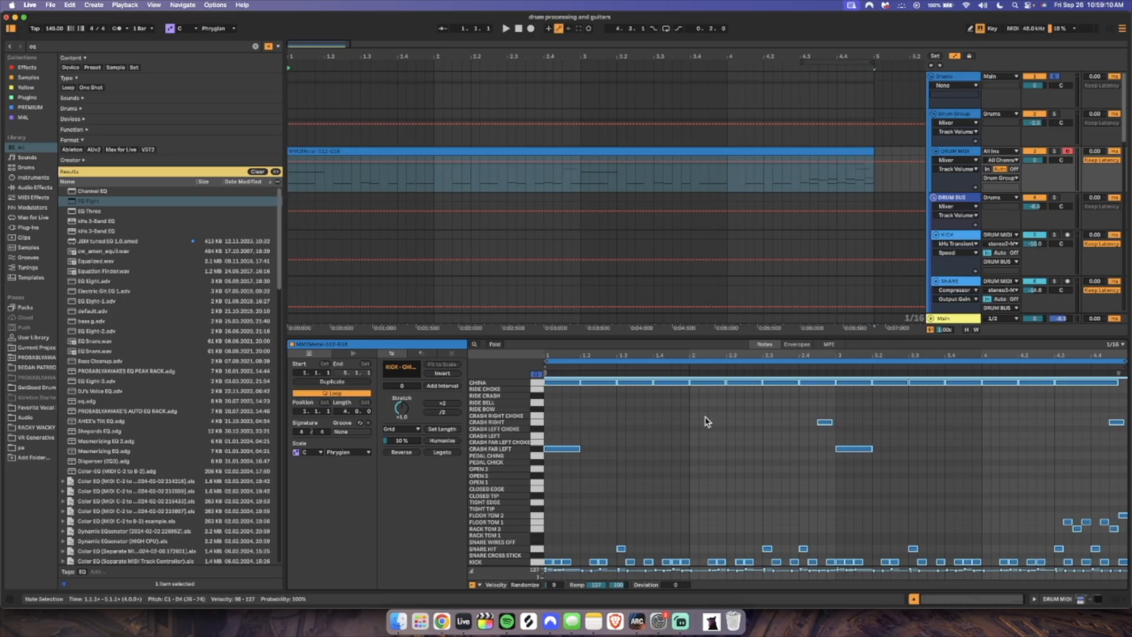
{"action": "left_click", "coordinate": [692, 435]}
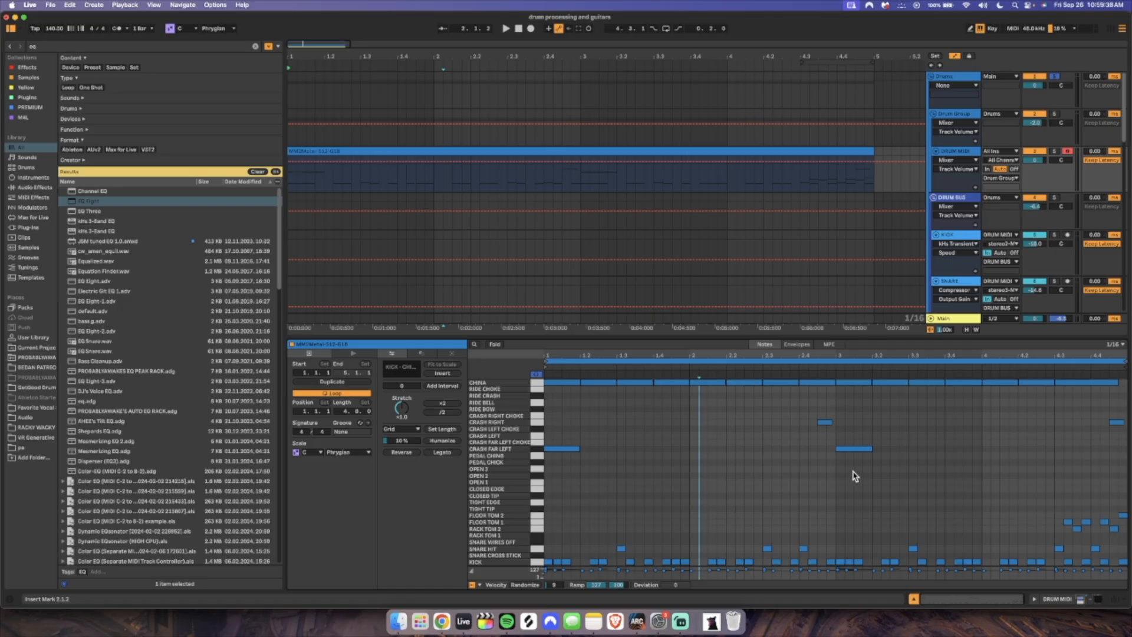
{"action": "left_click", "coordinate": [915, 600]}
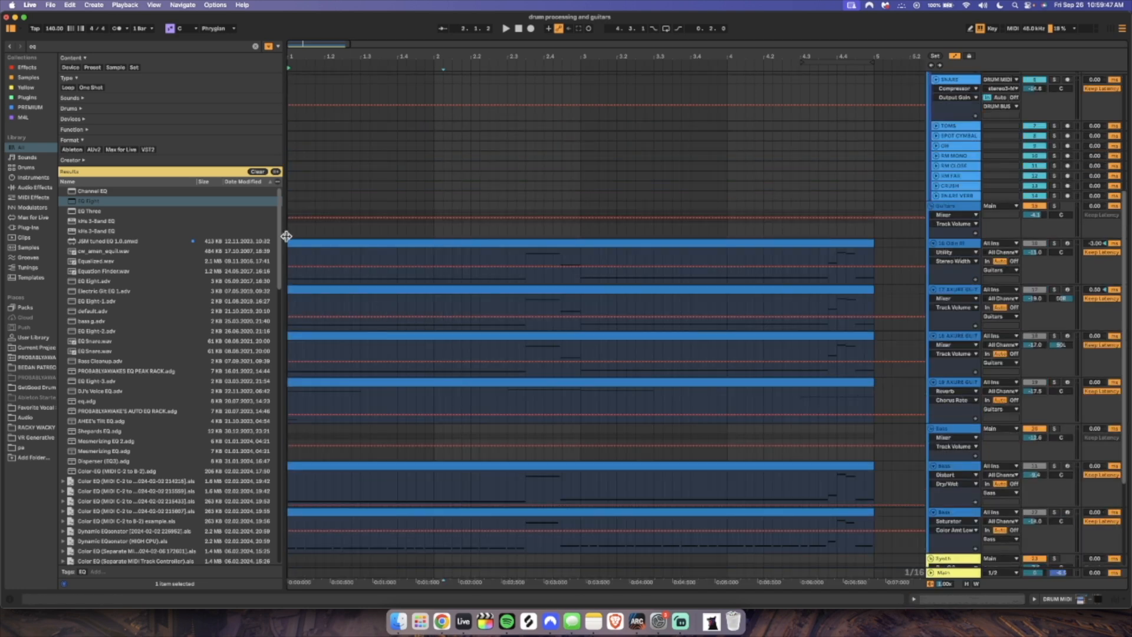
Show the Guitars group's effects chain and look through its reverb, saturation and kick and snare sidechain devices
{"action": "left_click", "coordinate": [362, 232]}
{"action": "left_click", "coordinate": [972, 215]}
{"action": "left_click", "coordinate": [968, 206]}
{"action": "double_click", "coordinate": [967, 206]}
{"action": "scroll", "coordinate": [577, 552], "scroll_direction": "left", "scroll_amount": 5}
{"action": "scroll", "coordinate": [696, 548], "scroll_direction": "right", "scroll_amount": 5}
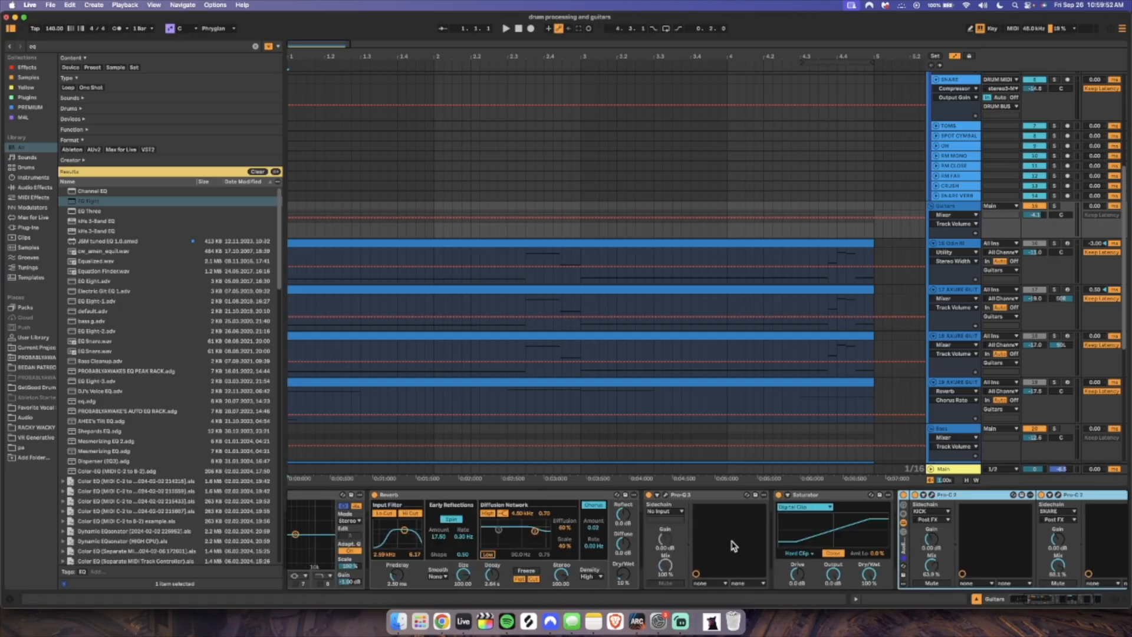
Show the 16-Odin III track's device chain, open its Odin III guitar plugin and look through the Playing and Advanced settings
{"action": "scroll", "coordinate": [442, 533], "scroll_direction": "left", "scroll_amount": 5}
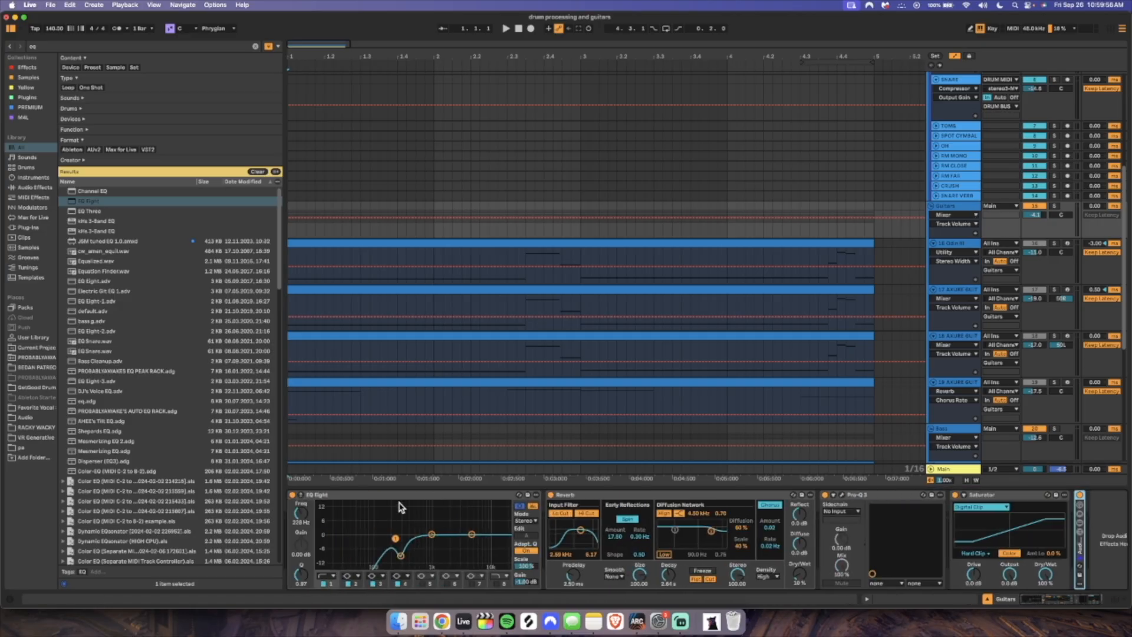
{"action": "left_click", "coordinate": [956, 243]}
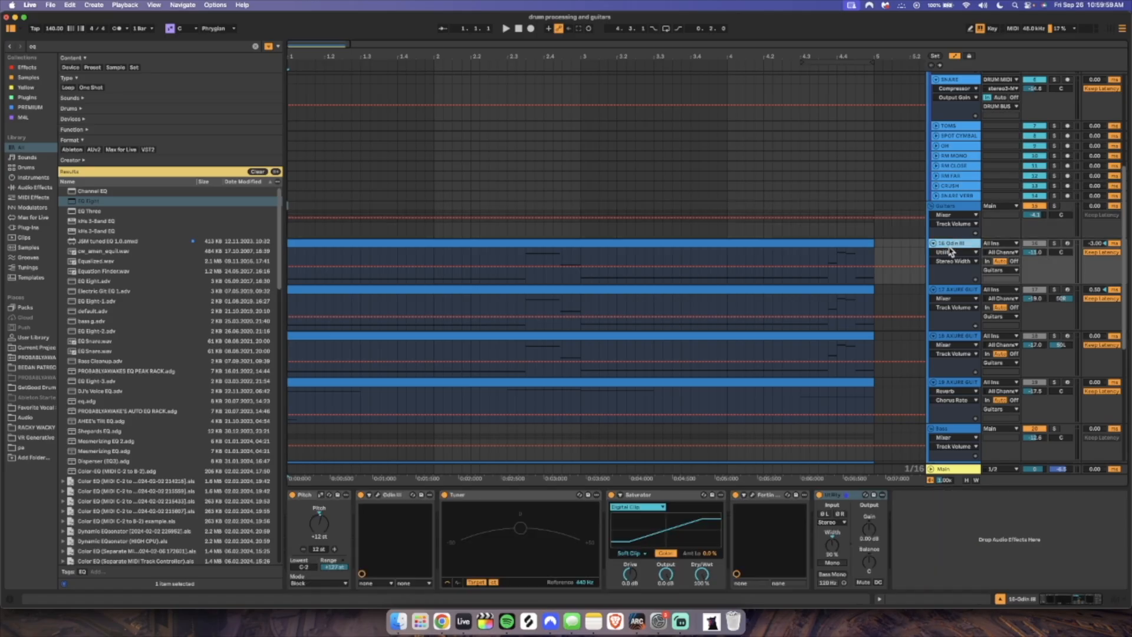
{"action": "left_click", "coordinate": [378, 499]}
{"action": "left_click_drag", "start_coordinate": [271, 53], "coordinate": [619, 153]}
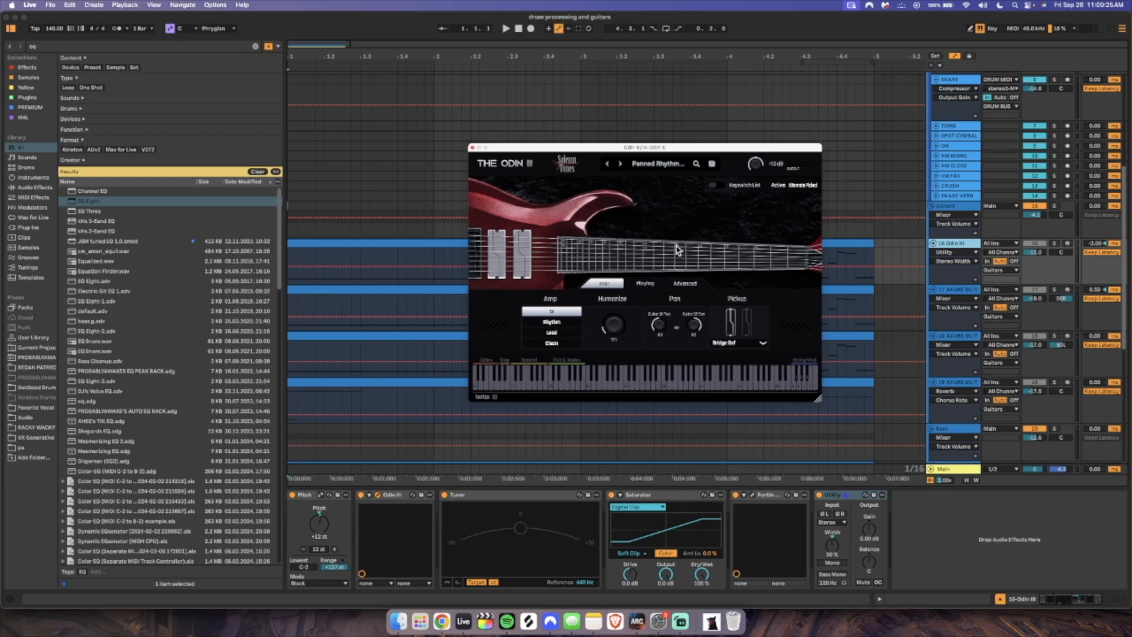
{"action": "left_click", "coordinate": [645, 284]}
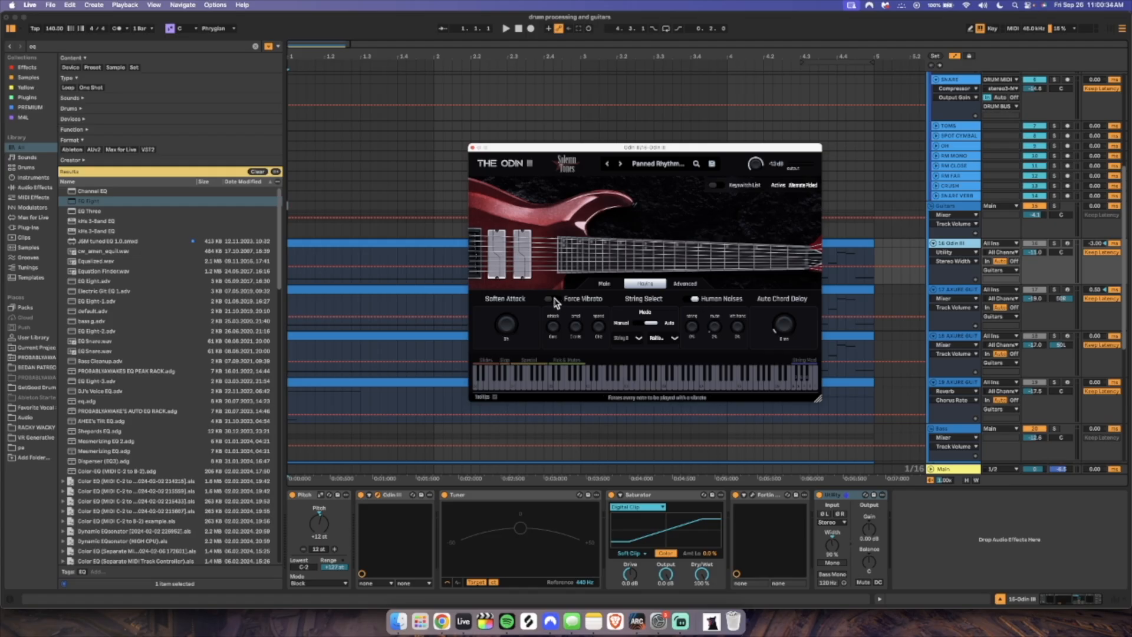
{"action": "left_click", "coordinate": [687, 284]}
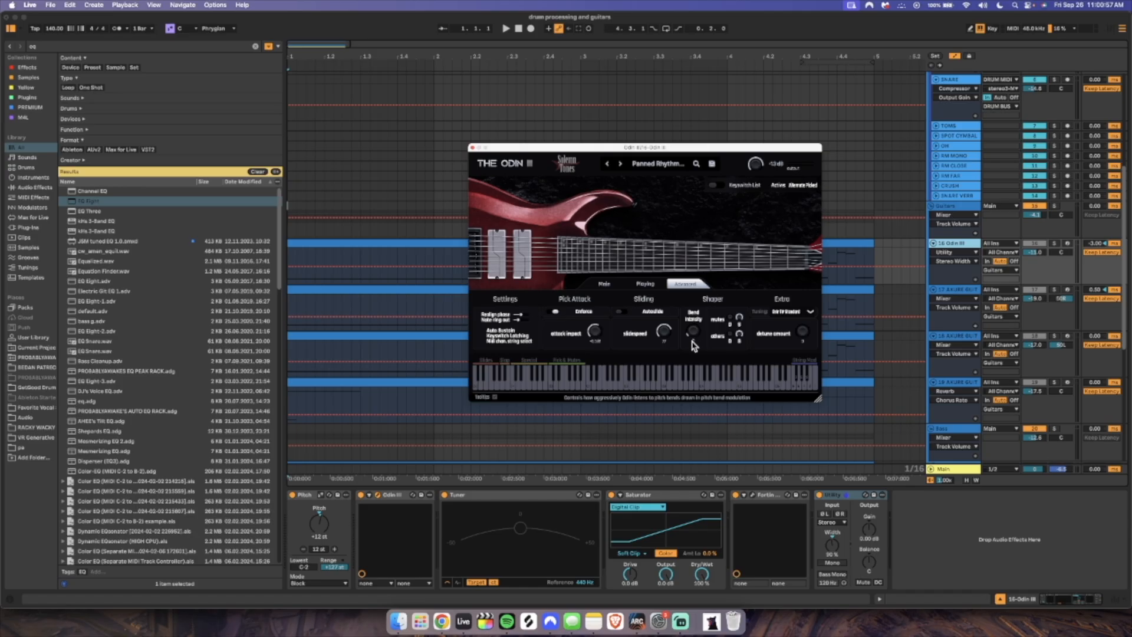
Move the Odin III window aside, audition the track soloed, and point out the plugin's bend intensity control
{"action": "scroll", "coordinate": [354, 323], "scroll_direction": "down", "scroll_amount": 2}
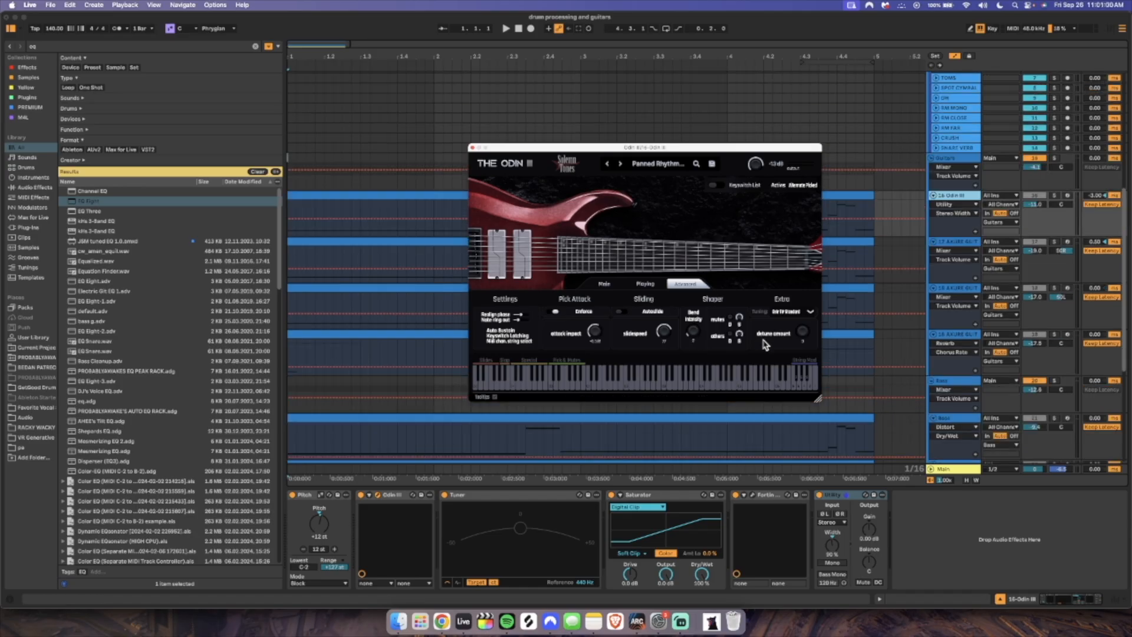
{"action": "left_click_drag", "start_coordinate": [694, 332], "coordinate": [708, 314]}
{"action": "left_click_drag", "start_coordinate": [519, 143], "coordinate": [661, 140]}
{"action": "key", "text": "space"}
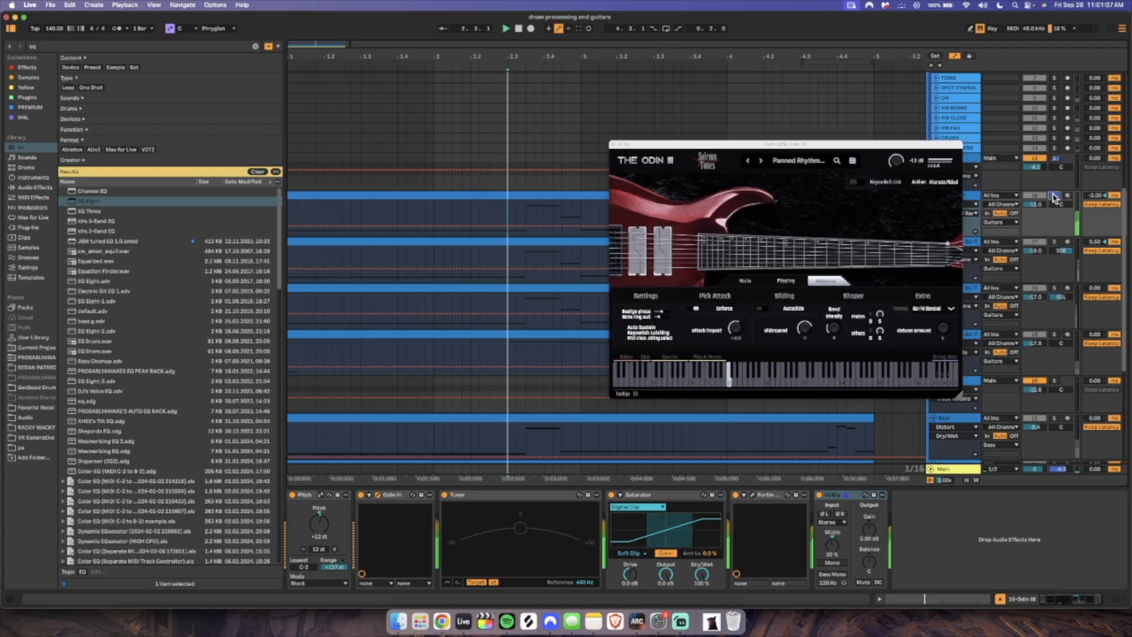
{"action": "key", "text": "space"}
{"action": "key", "text": "space"}
{"action": "left_click", "coordinate": [838, 332]}
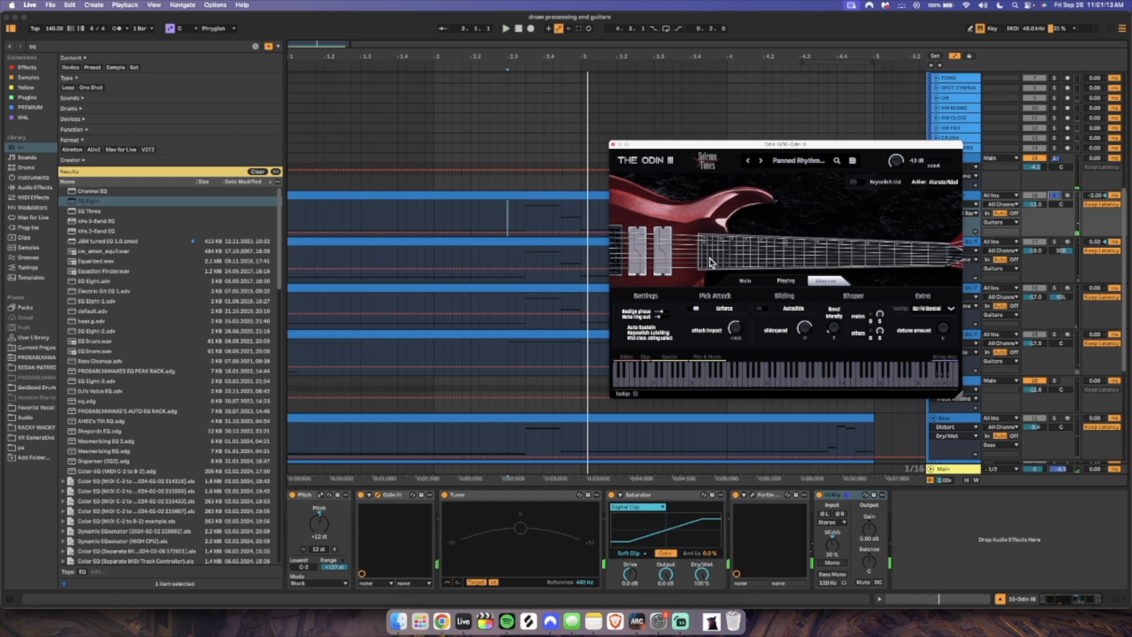
Close the Odin III plugin and look over the pedals in the track's Fortin amp plugin
{"action": "left_click", "coordinate": [613, 145]}
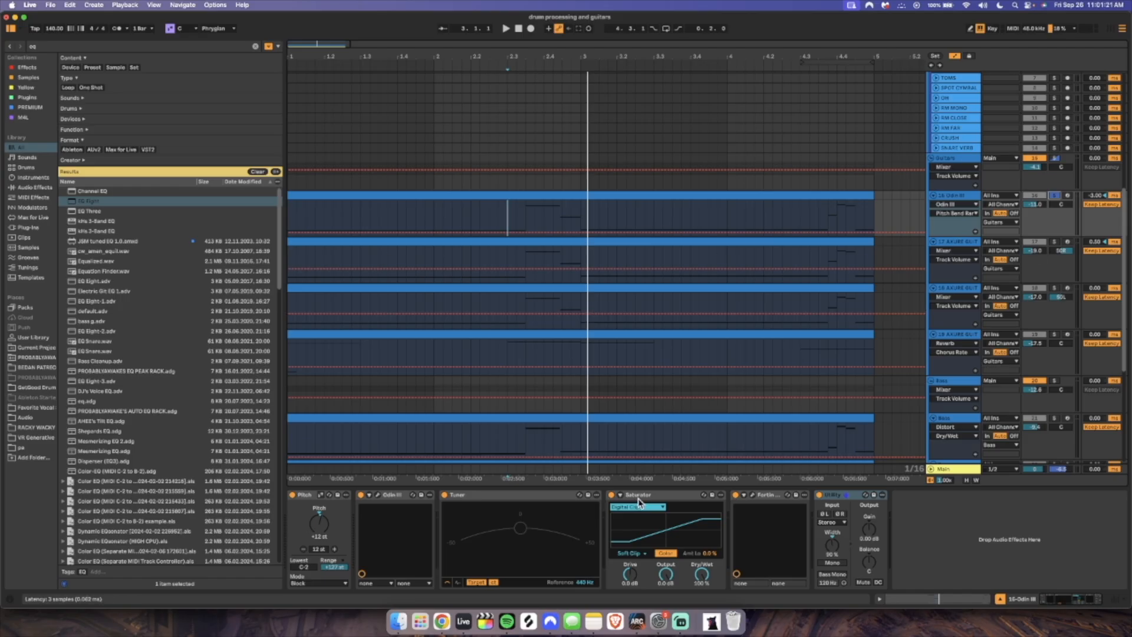
{"action": "left_click", "coordinate": [755, 497]}
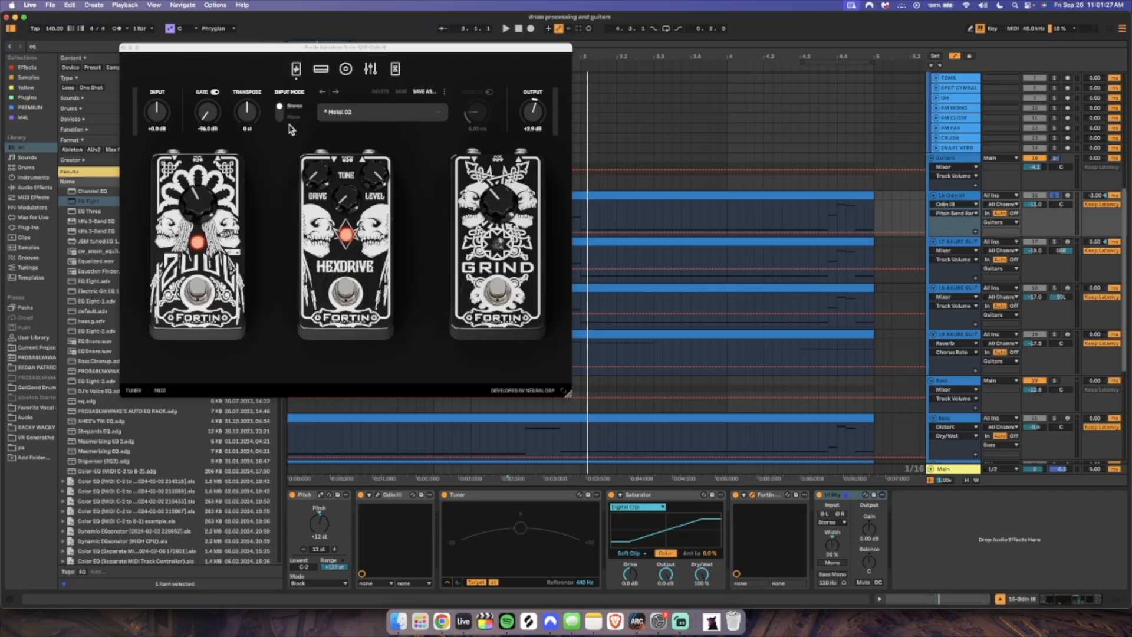
{"action": "left_click", "coordinate": [123, 47]}
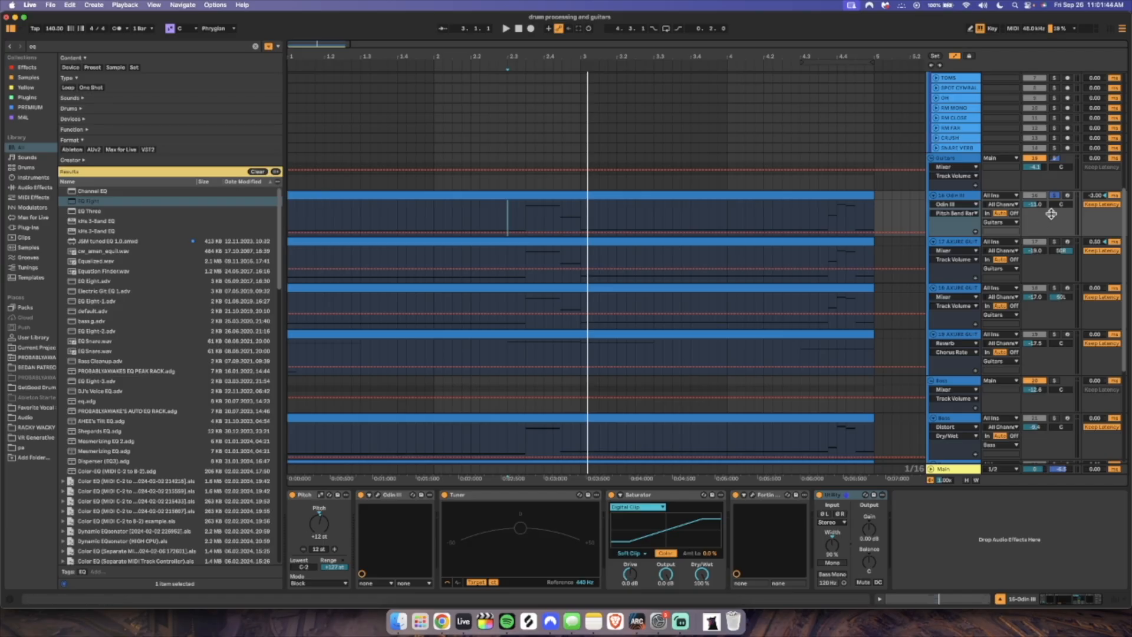
Solo the 17-AXURE GUITAR track and inspect its AXURE sampler, Fortin amp and the EQ Eight's mid boost
{"action": "left_click", "coordinate": [1058, 245]}
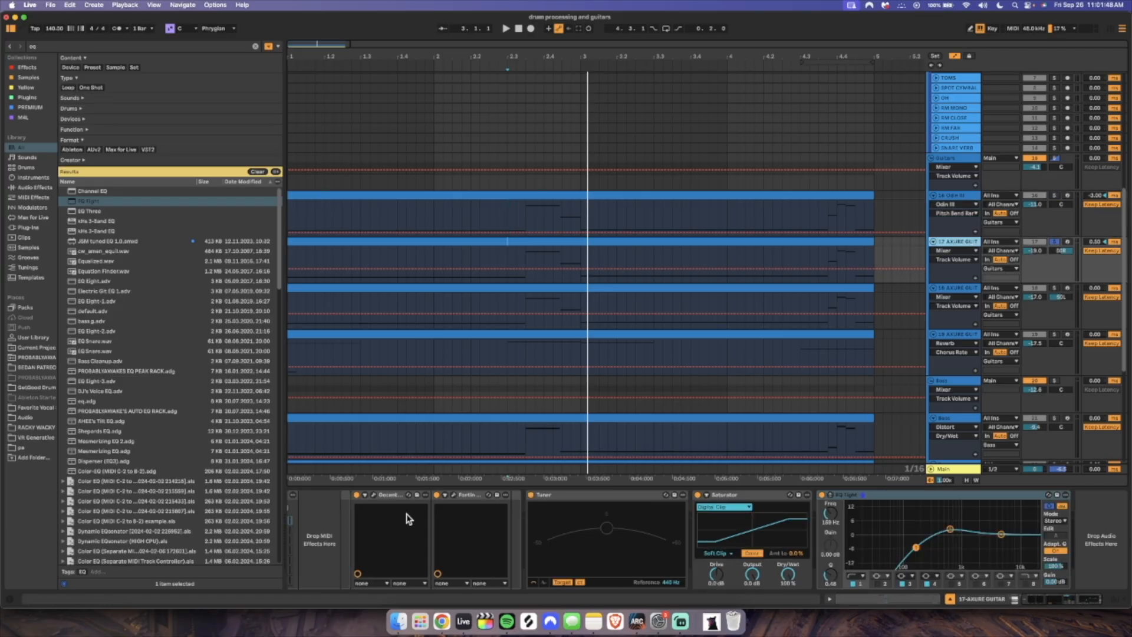
{"action": "scroll", "coordinate": [435, 514], "scroll_direction": "left", "scroll_amount": 4}
{"action": "left_click", "coordinate": [497, 496]}
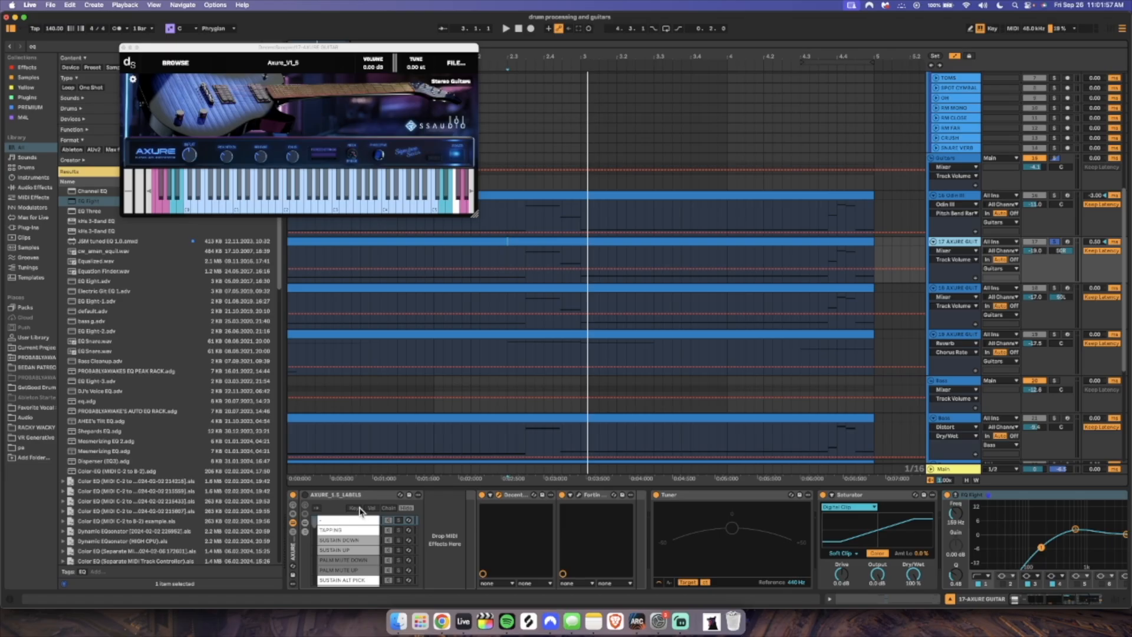
{"action": "left_click", "coordinate": [579, 495]}
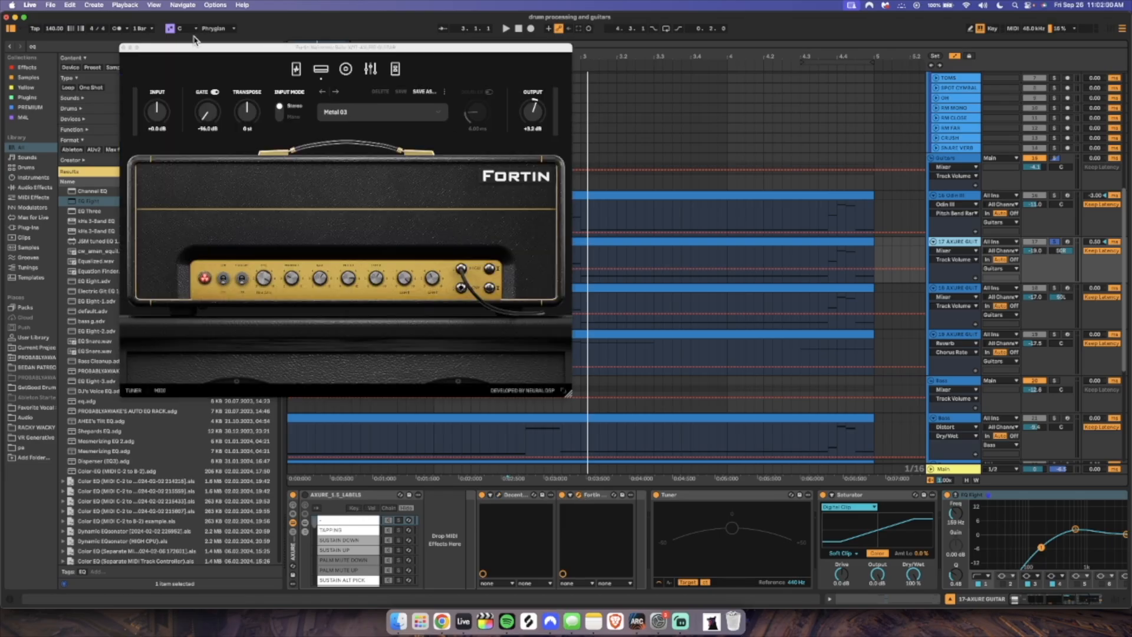
{"action": "left_click", "coordinate": [123, 48]}
{"action": "scroll", "coordinate": [707, 540], "scroll_direction": "right", "scroll_amount": 3}
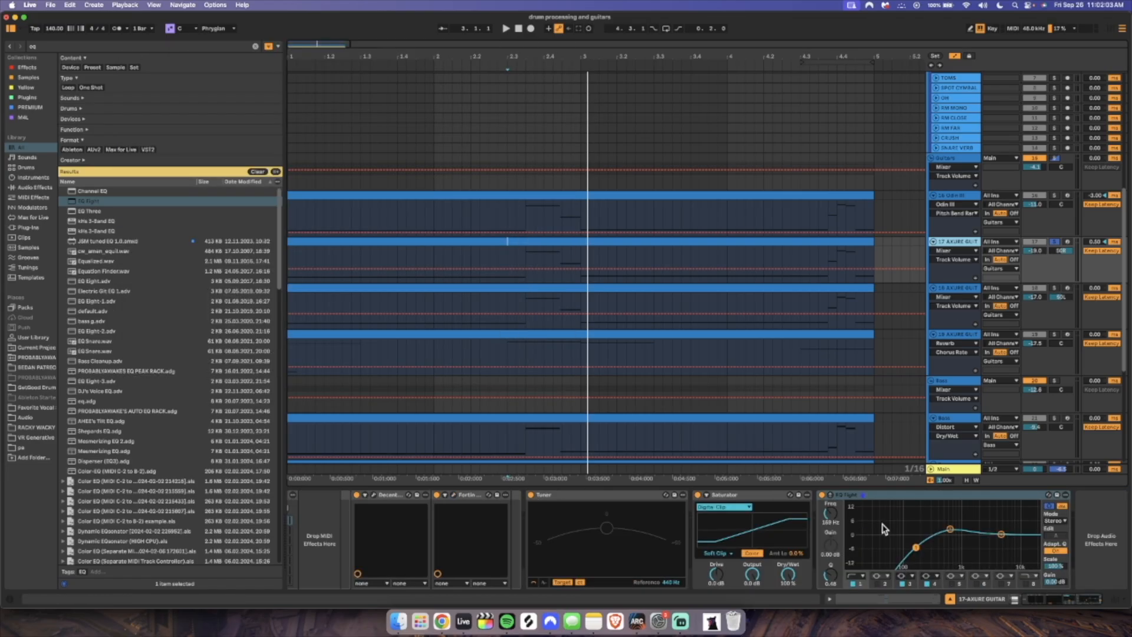
{"action": "left_click", "coordinate": [951, 529]}
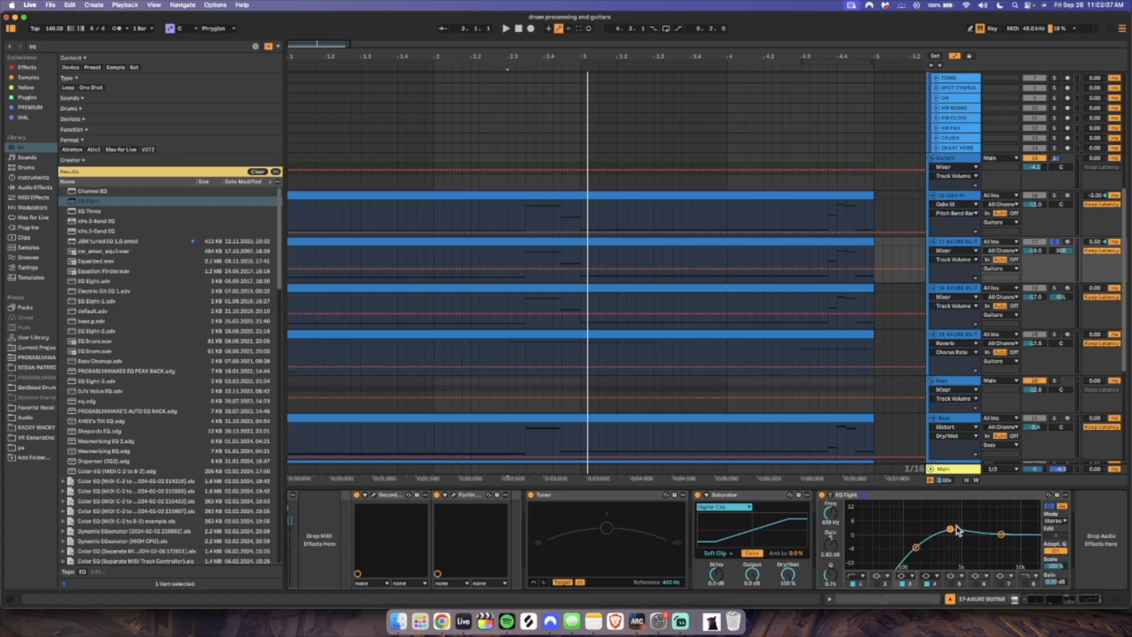
Examine the 18-AXURE GUITAR track's chain and Fortin amp, and audition it soloed against the 17-AXURE GUITAR track
{"action": "left_click", "coordinate": [960, 288]}
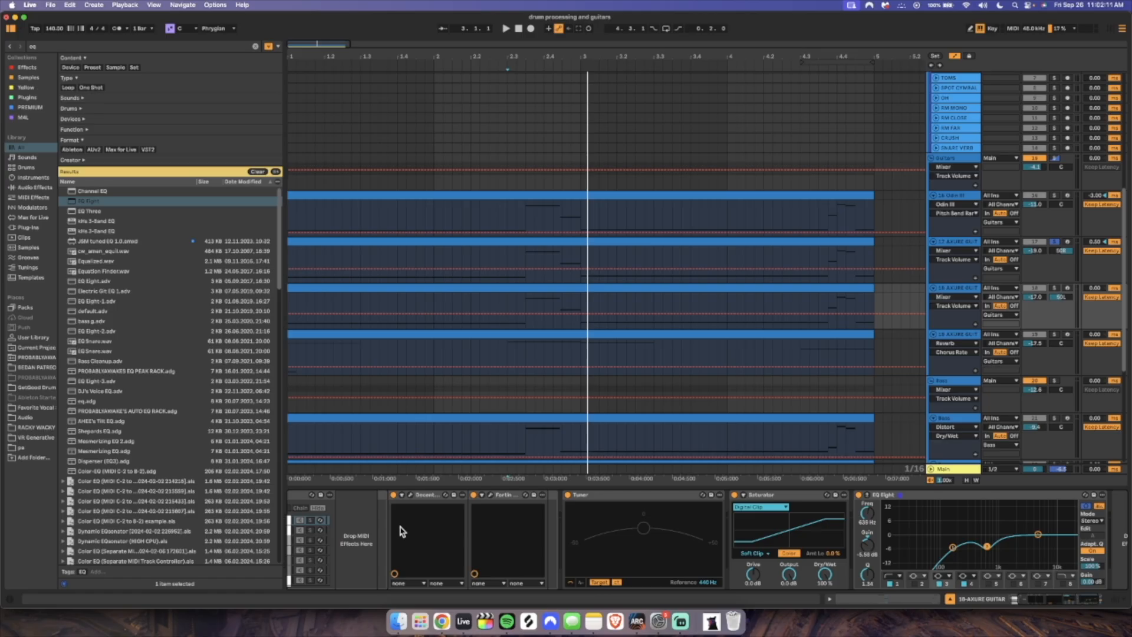
{"action": "scroll", "coordinate": [396, 533], "scroll_direction": "left", "scroll_amount": 3}
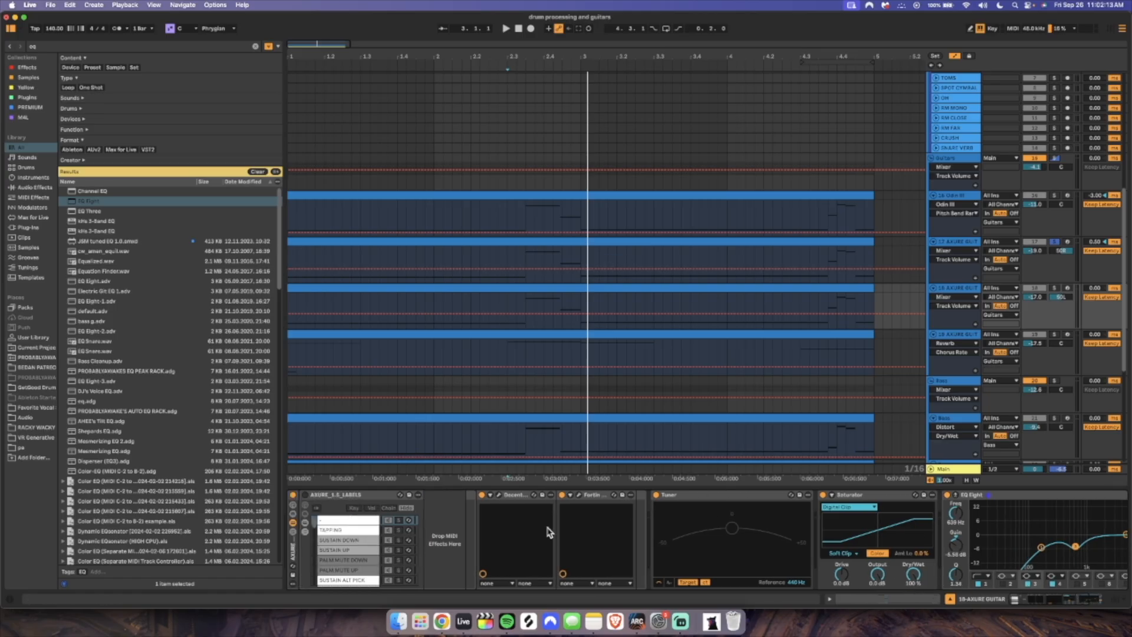
{"action": "left_click", "coordinate": [580, 495]}
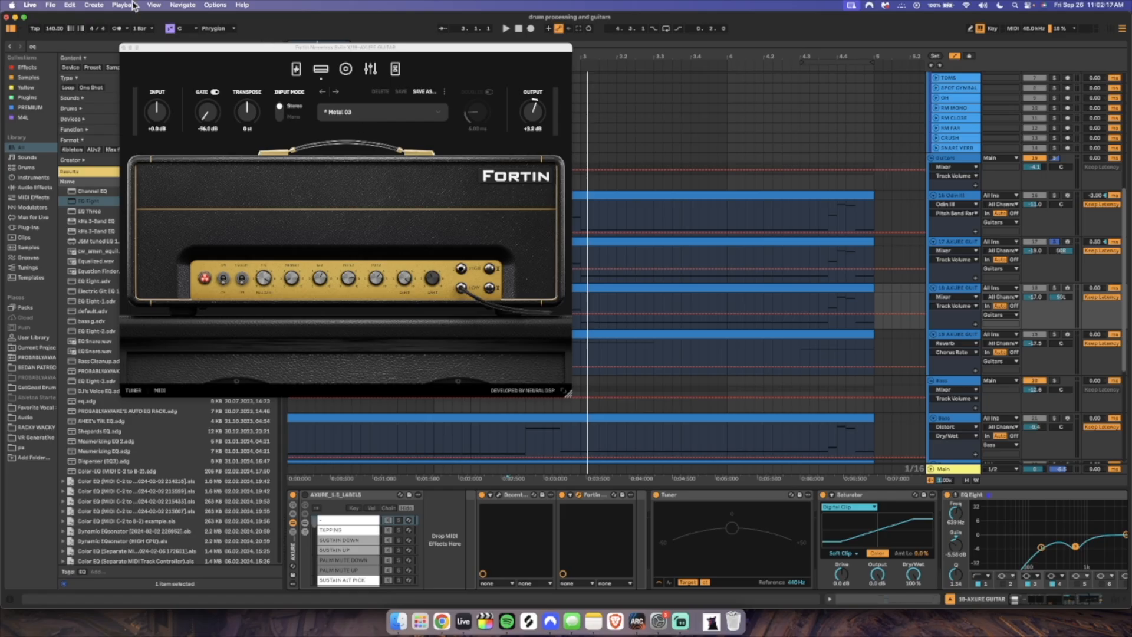
{"action": "left_click", "coordinate": [124, 48]}
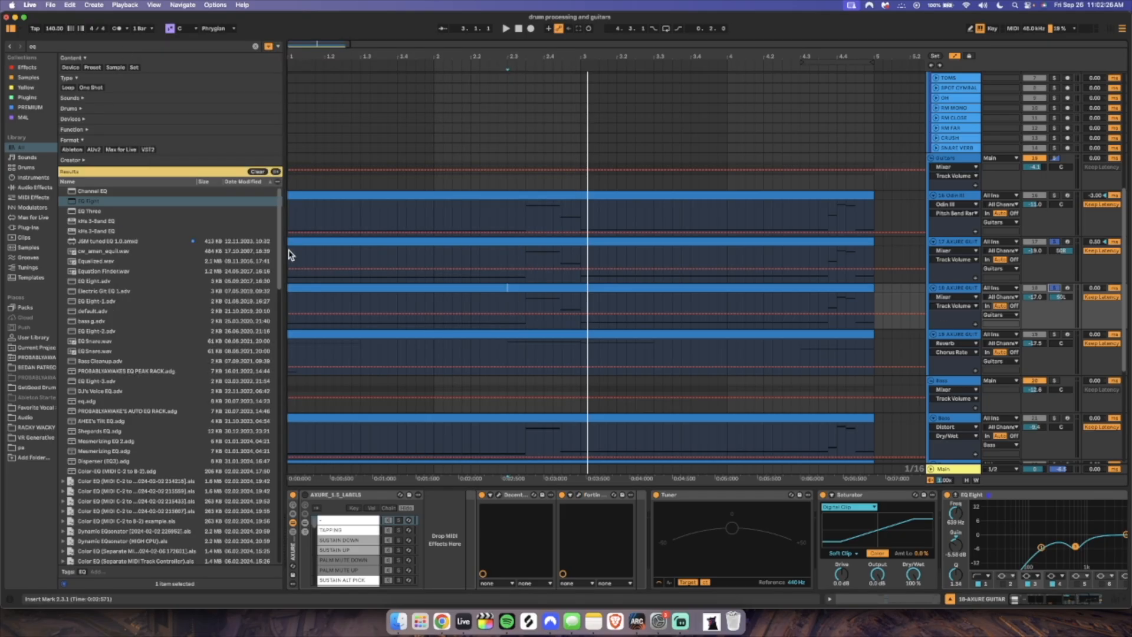
{"action": "key", "text": "space"}
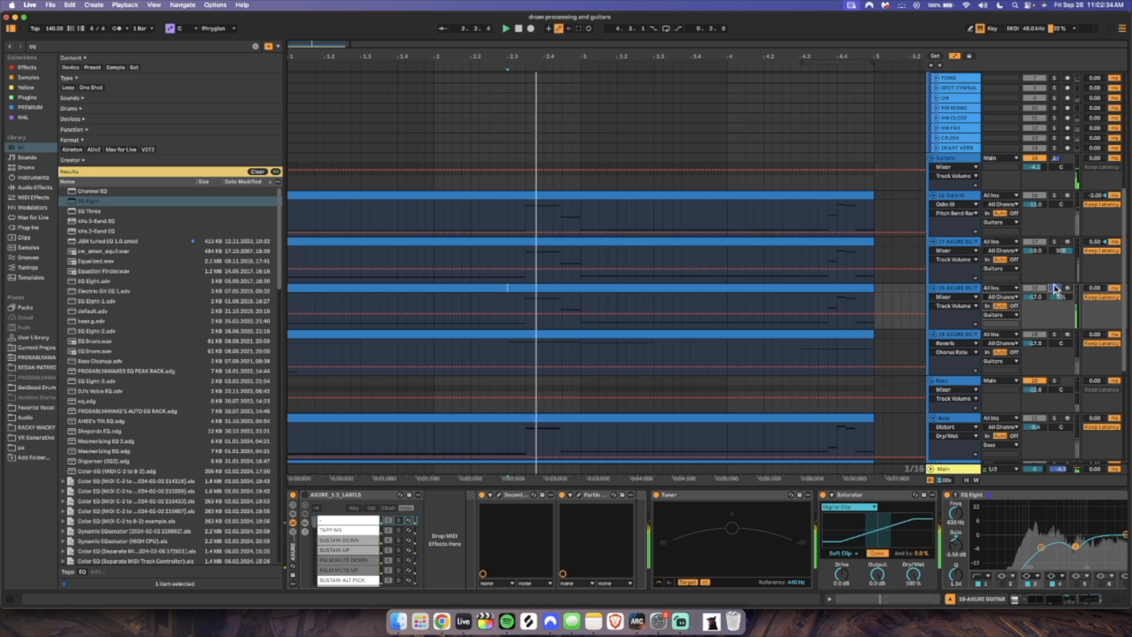
{"action": "left_click", "coordinate": [1055, 243]}
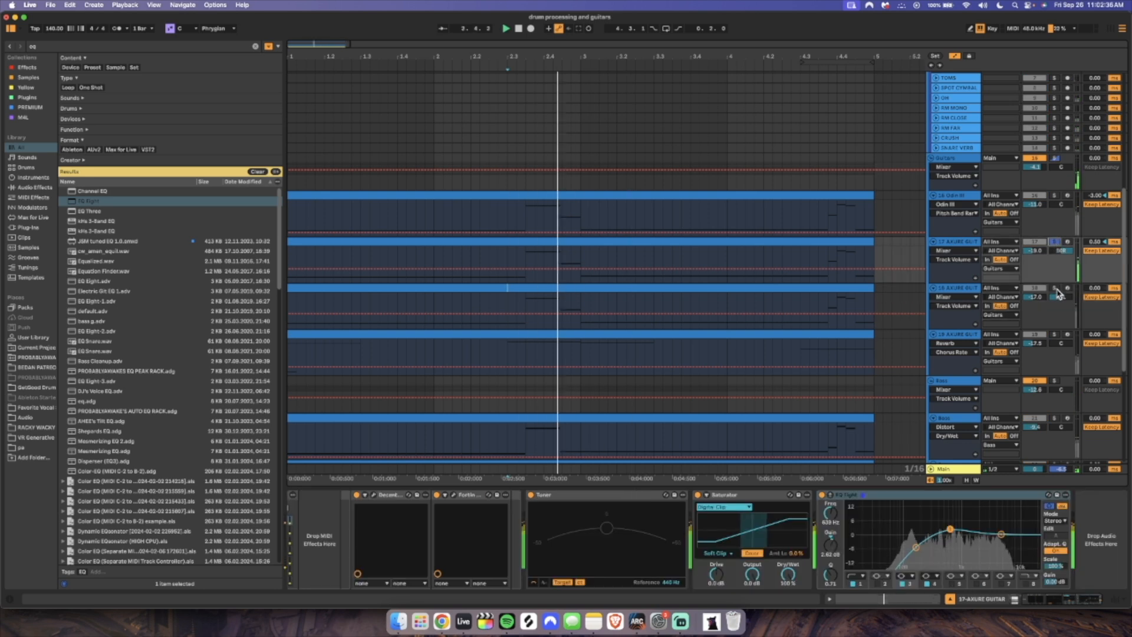
Show the first Bass track's chain and look through its Kraken Hybrid plugin, Saturator, EQ Eight dip and Distort device
{"action": "scroll", "coordinate": [475, 316], "scroll_direction": "down", "scroll_amount": 5}
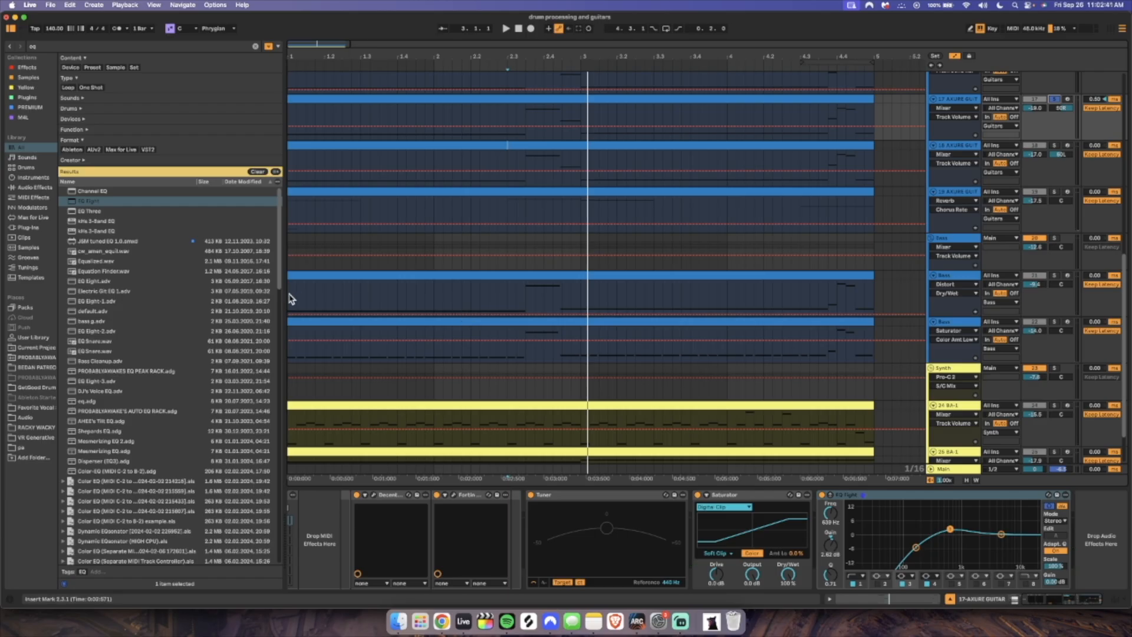
{"action": "left_click", "coordinate": [289, 294]}
{"action": "left_click", "coordinate": [954, 276]}
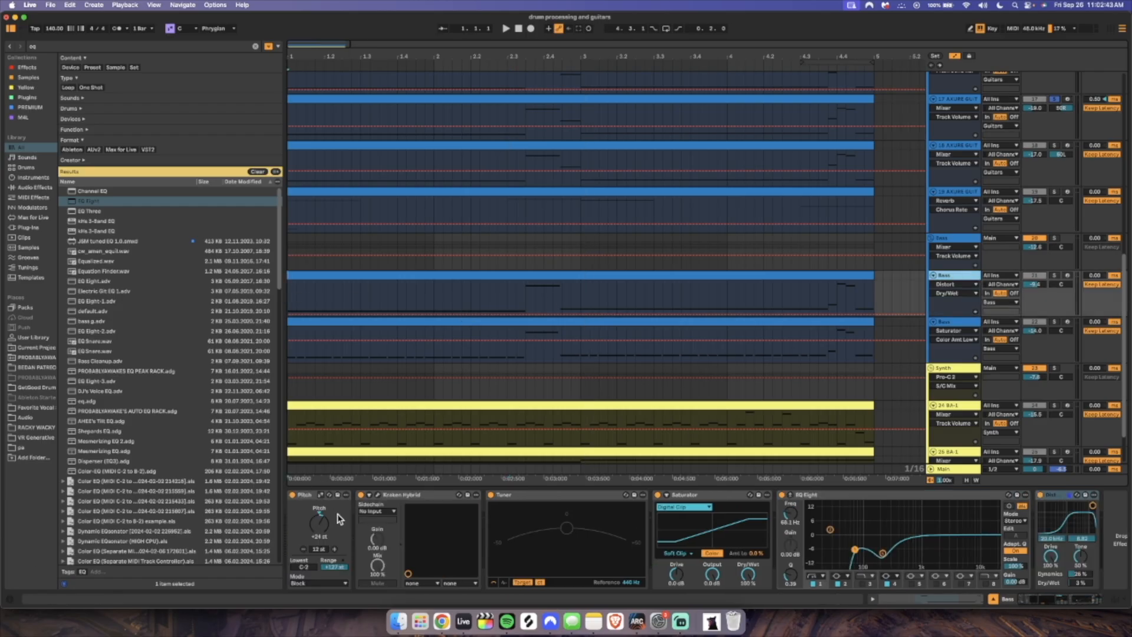
{"action": "left_click", "coordinate": [378, 495]}
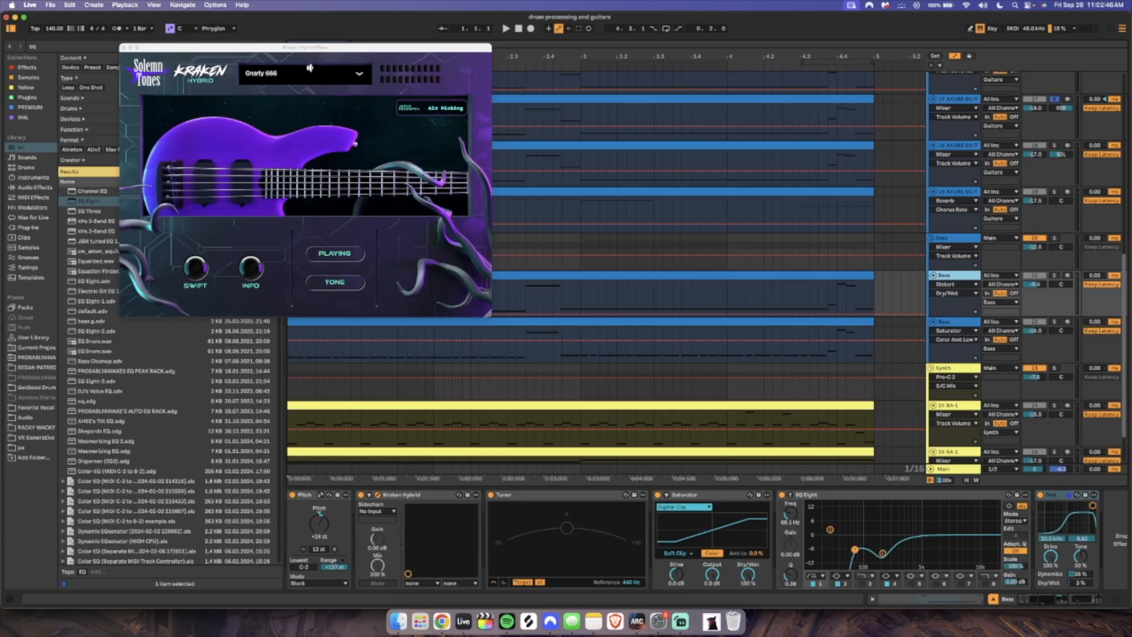
{"action": "left_click", "coordinate": [125, 47]}
{"action": "left_click", "coordinate": [681, 498]}
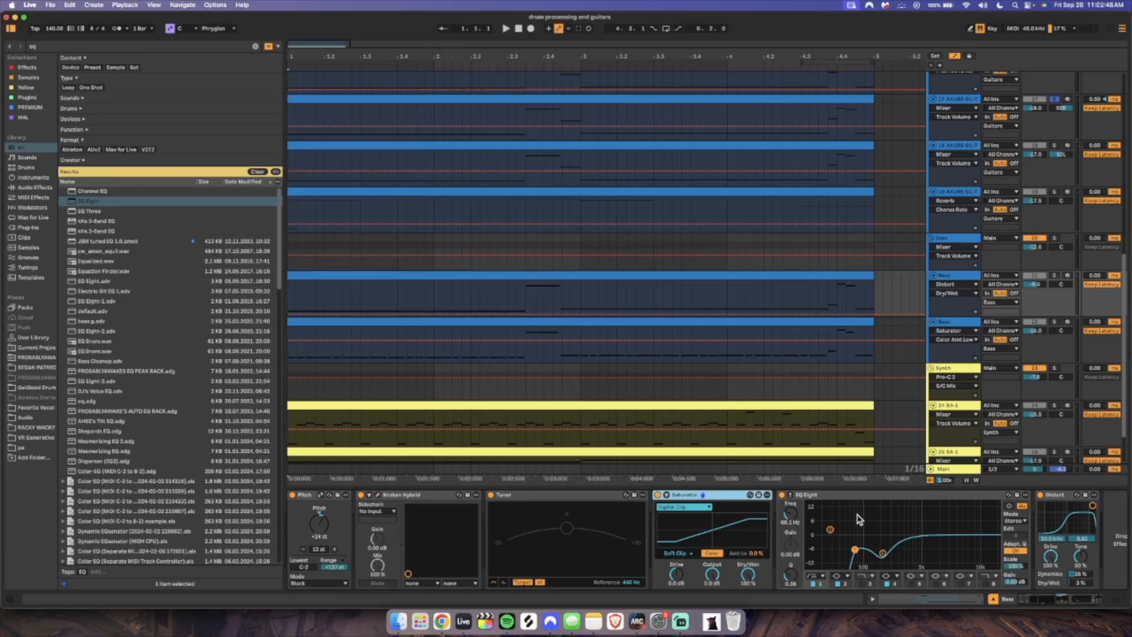
{"action": "left_click", "coordinate": [882, 554]}
{"action": "left_click", "coordinate": [1062, 500]}
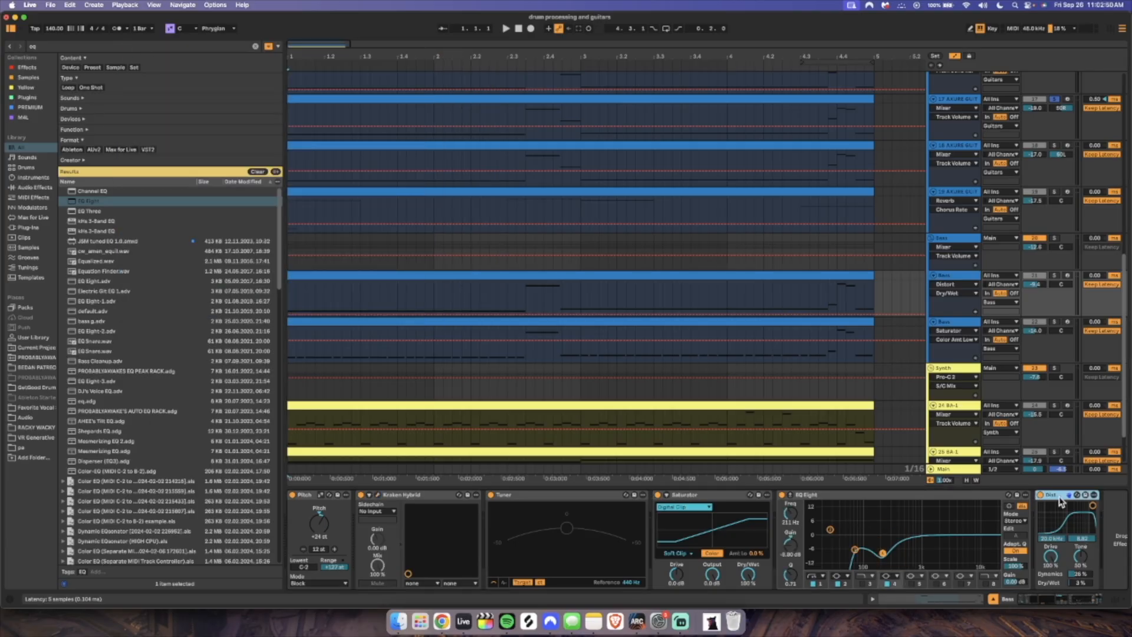
Solo the first Bass track and play it from the start, comparing the sound with the Distort device off and on
{"action": "left_click", "coordinate": [1055, 276]}
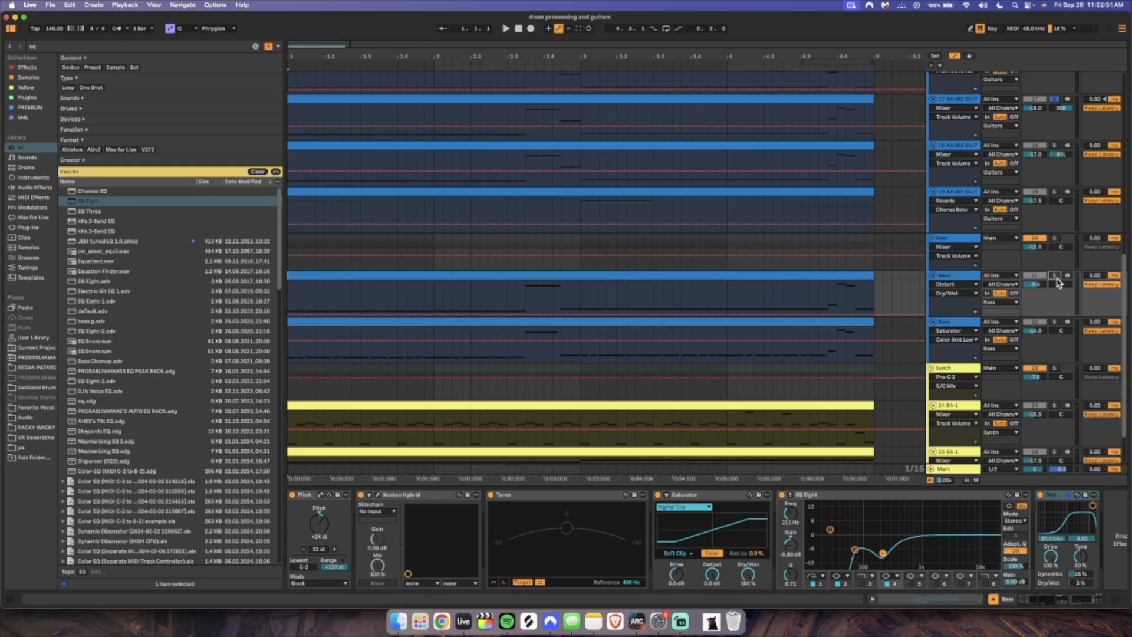
{"action": "left_click", "coordinate": [290, 296]}
{"action": "key", "text": "space"}
{"action": "left_click", "coordinate": [1041, 496]}
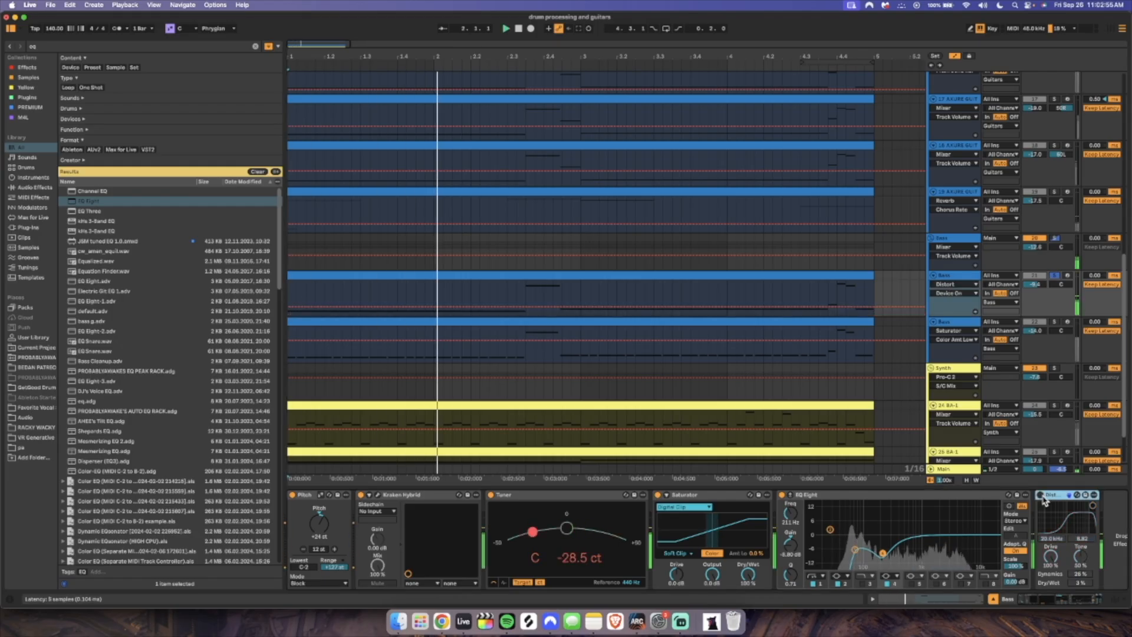
{"action": "left_click", "coordinate": [1042, 496]}
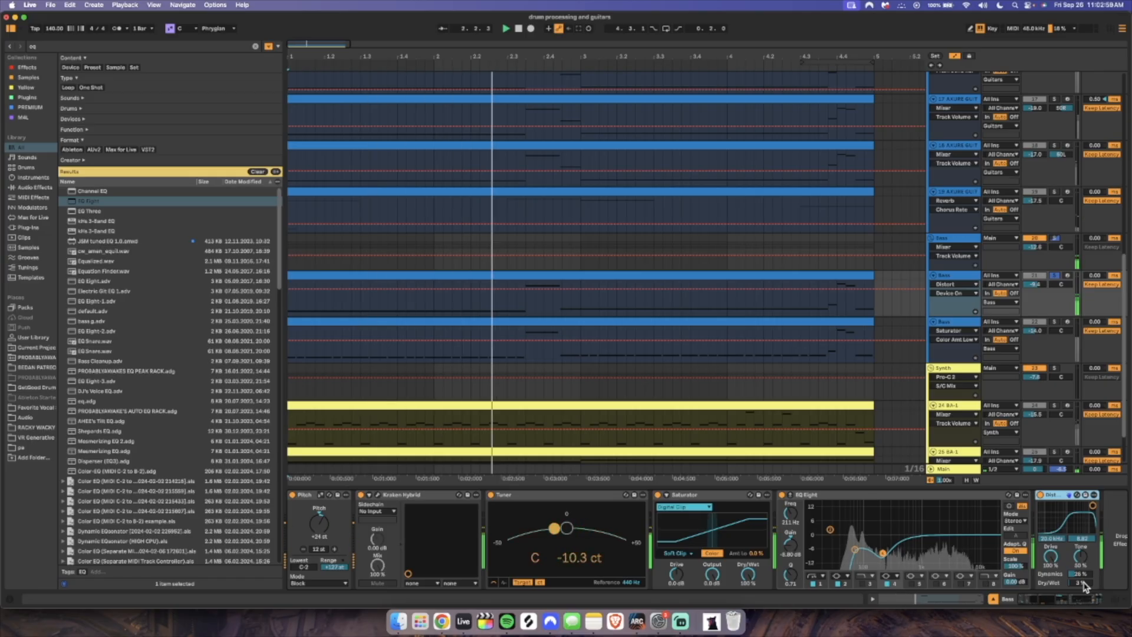
{"action": "key", "text": "space"}
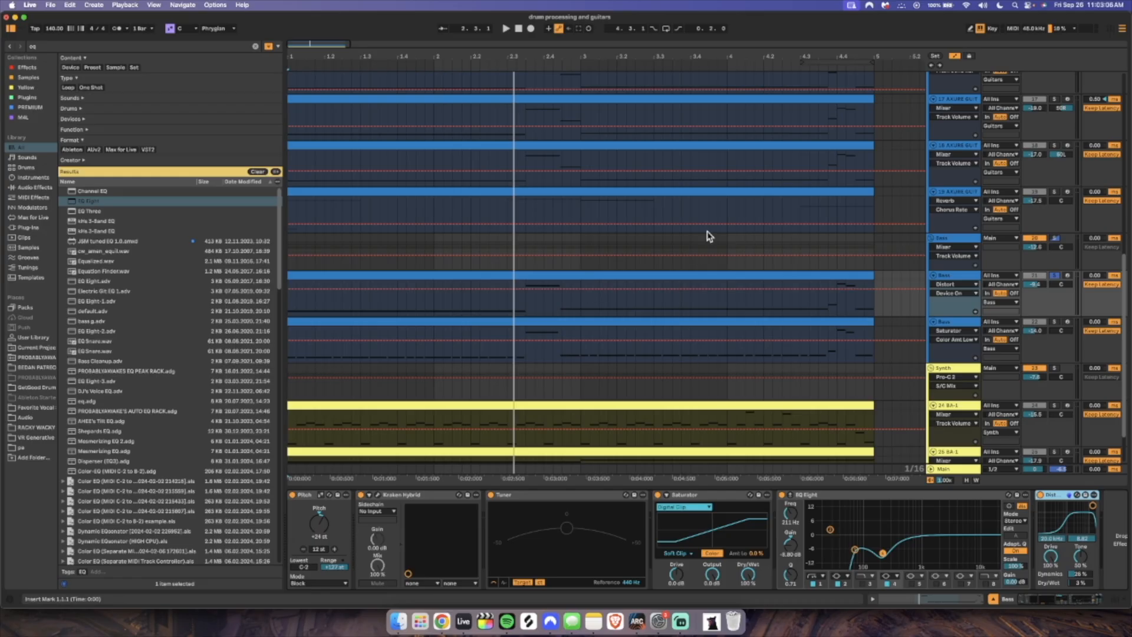
Show the Guitars group's device chain and examine its EQ Eight low-end cut and dip and the Reverb
{"action": "scroll", "coordinate": [520, 323], "scroll_direction": "up", "scroll_amount": 5}
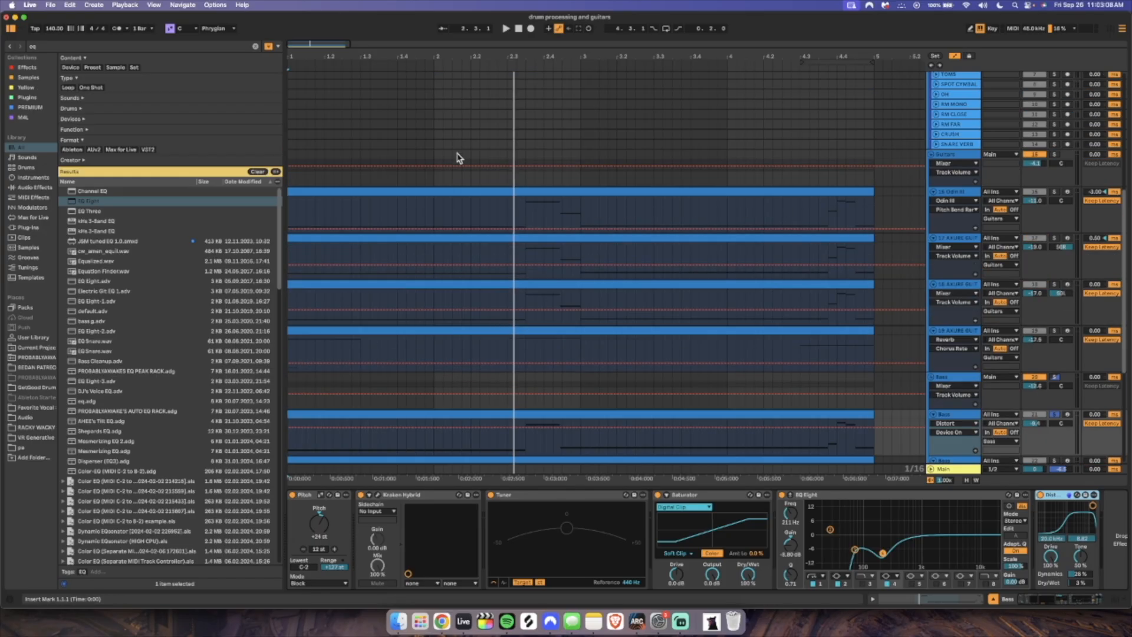
{"action": "scroll", "coordinate": [828, 260], "scroll_direction": "down", "scroll_amount": 3}
{"action": "scroll", "coordinate": [955, 172], "scroll_direction": "up", "scroll_amount": 4}
{"action": "left_click", "coordinate": [959, 184]}
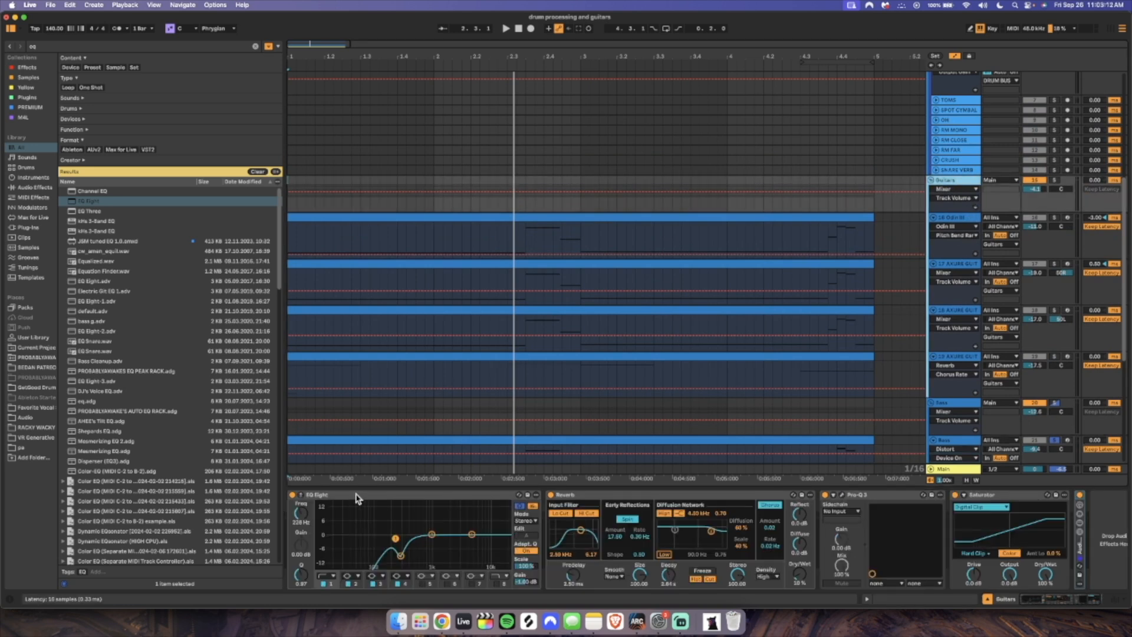
{"action": "left_click", "coordinate": [401, 554]}
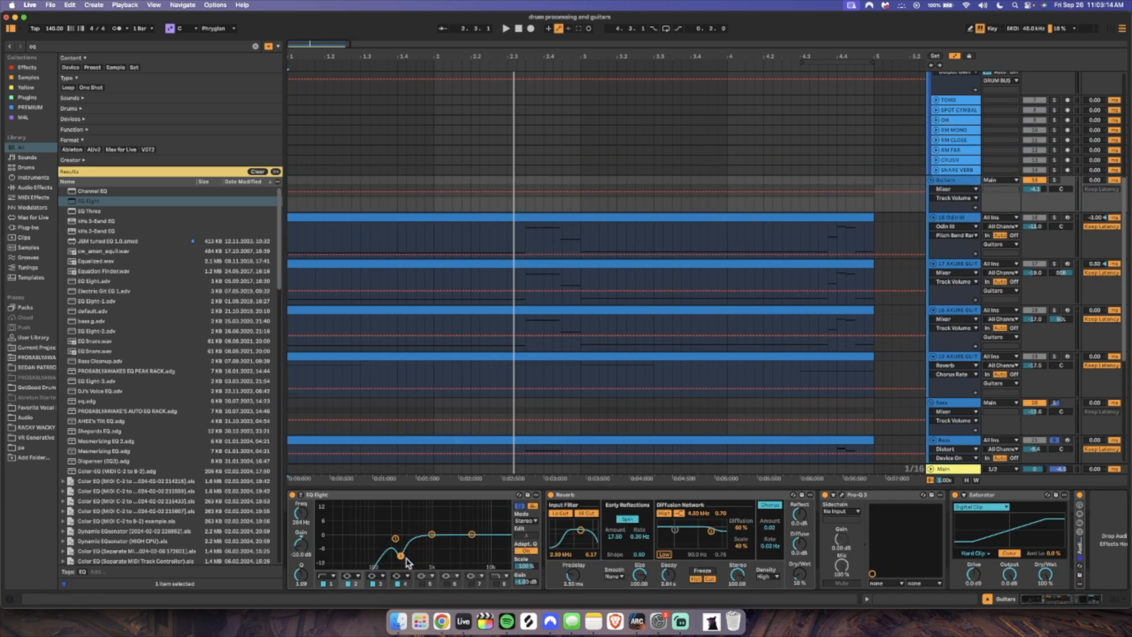
{"action": "left_click", "coordinate": [574, 496]}
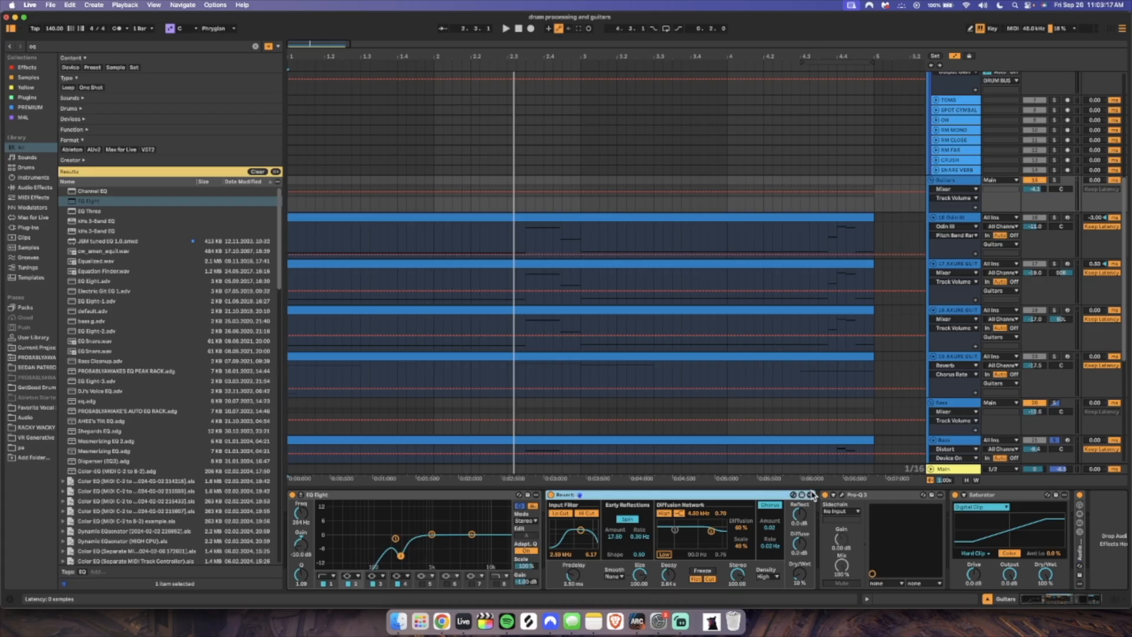
Inspect the Guitars group's Pro-Q 3 curve, then look at its Saturator and the compressors sidechained to kick and snare
{"action": "left_click", "coordinate": [842, 495]}
{"action": "mouse_move", "coordinate": [297, 154]}
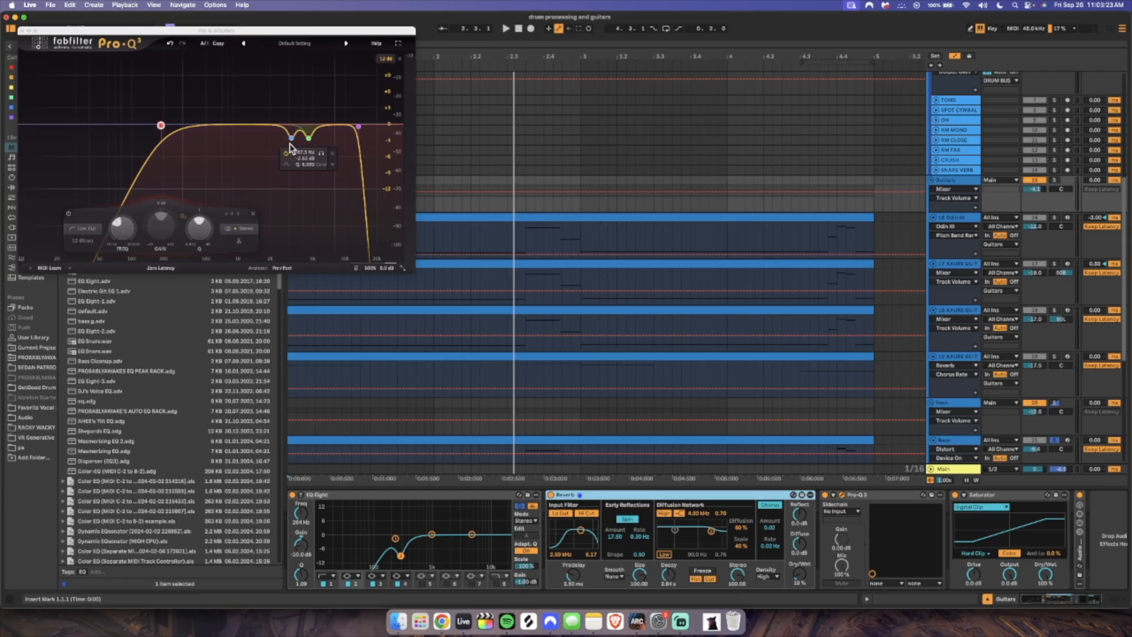
{"action": "mouse_move", "coordinate": [358, 128]}
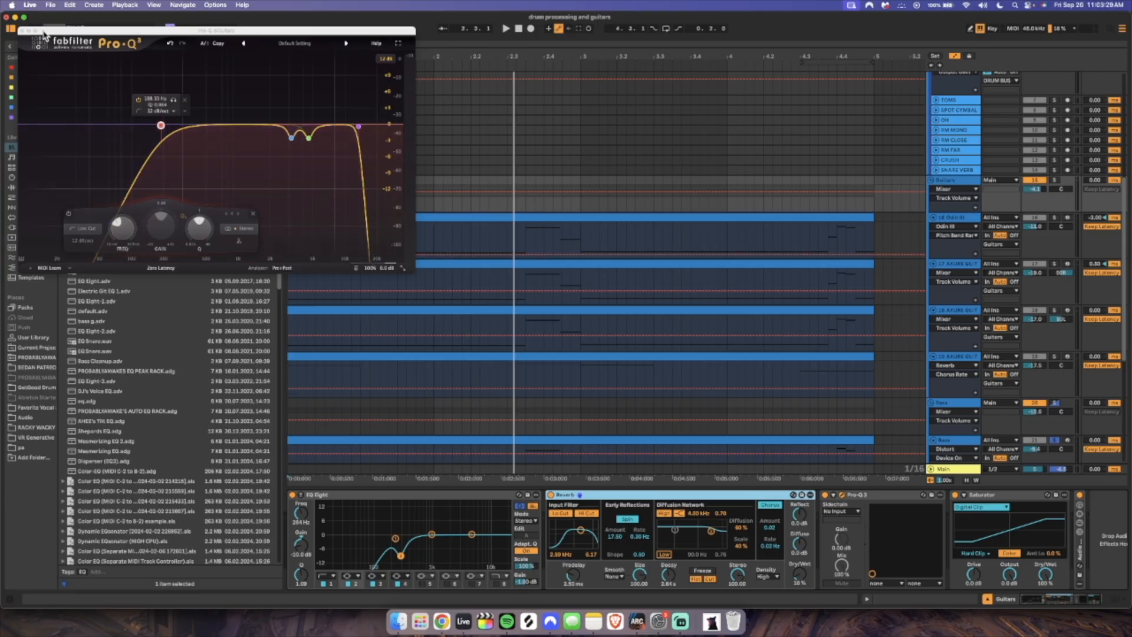
{"action": "left_click", "coordinate": [23, 30]}
{"action": "key", "text": "super+v"}
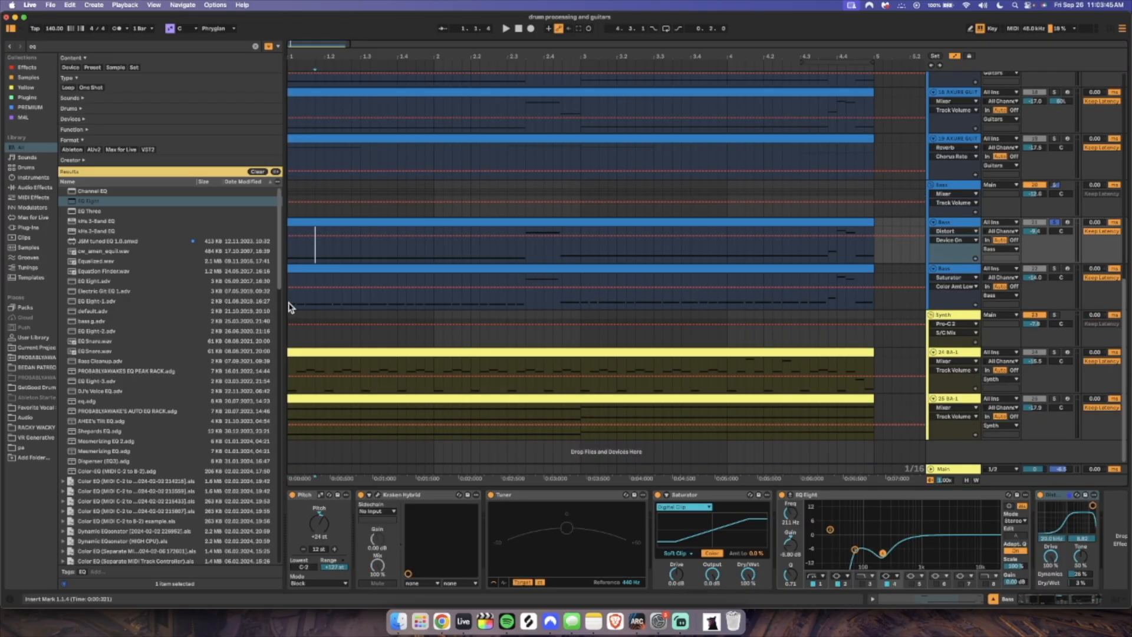
Examine the second Bass track's chain and the Bass group's chain, and play the arrangement from the start
{"action": "left_click", "coordinate": [289, 304]}
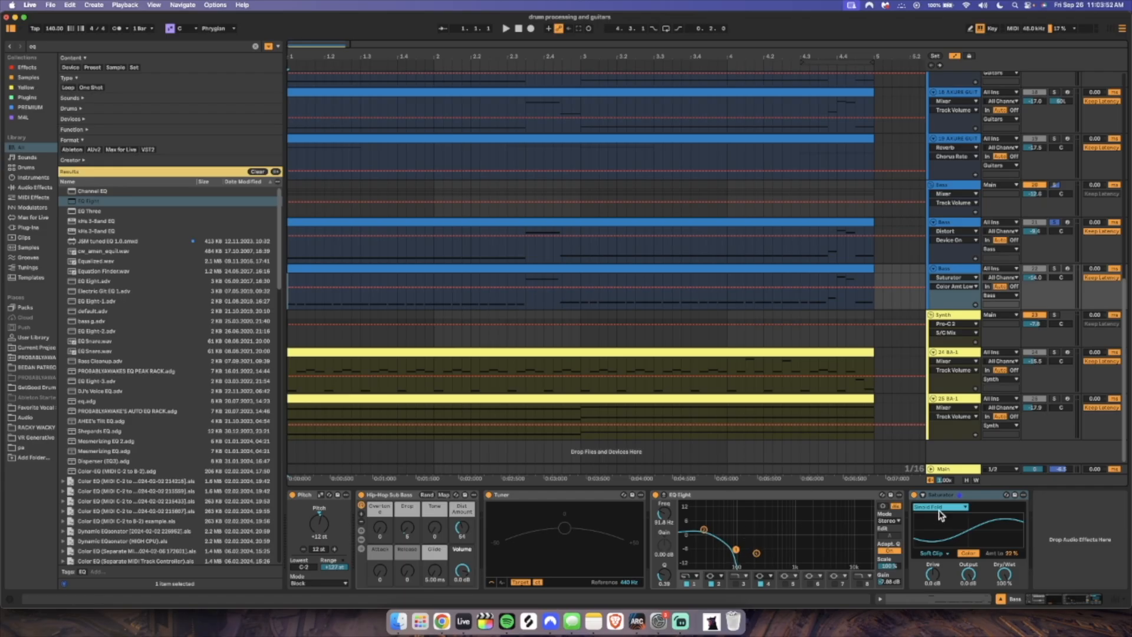
{"action": "left_click", "coordinate": [940, 179]}
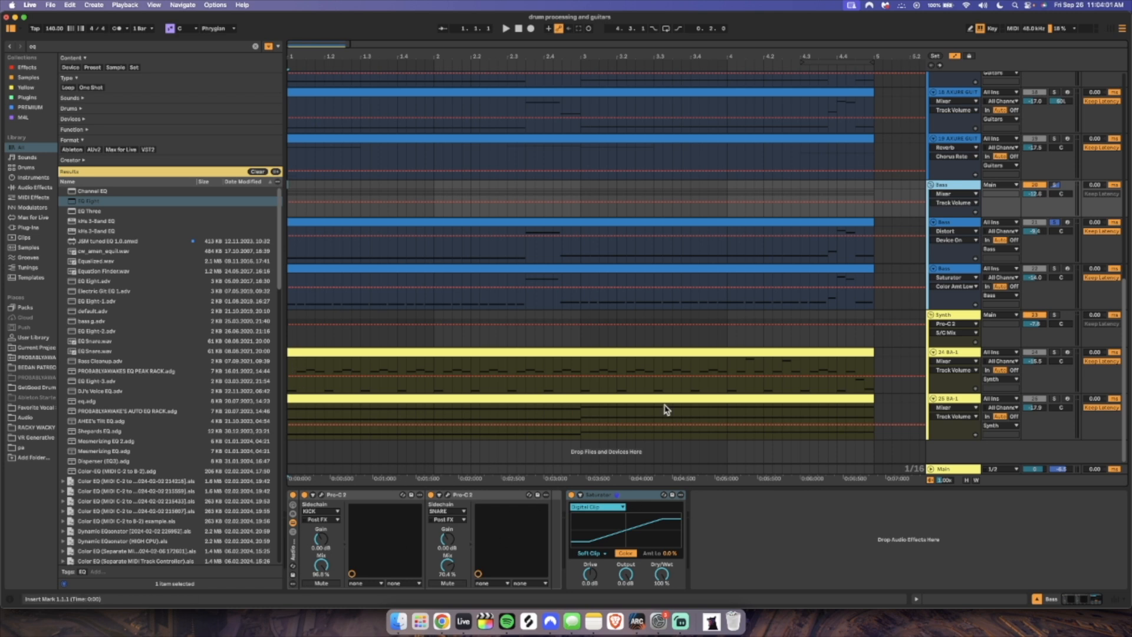
{"action": "left_click", "coordinate": [316, 214]}
{"action": "key", "text": "space"}
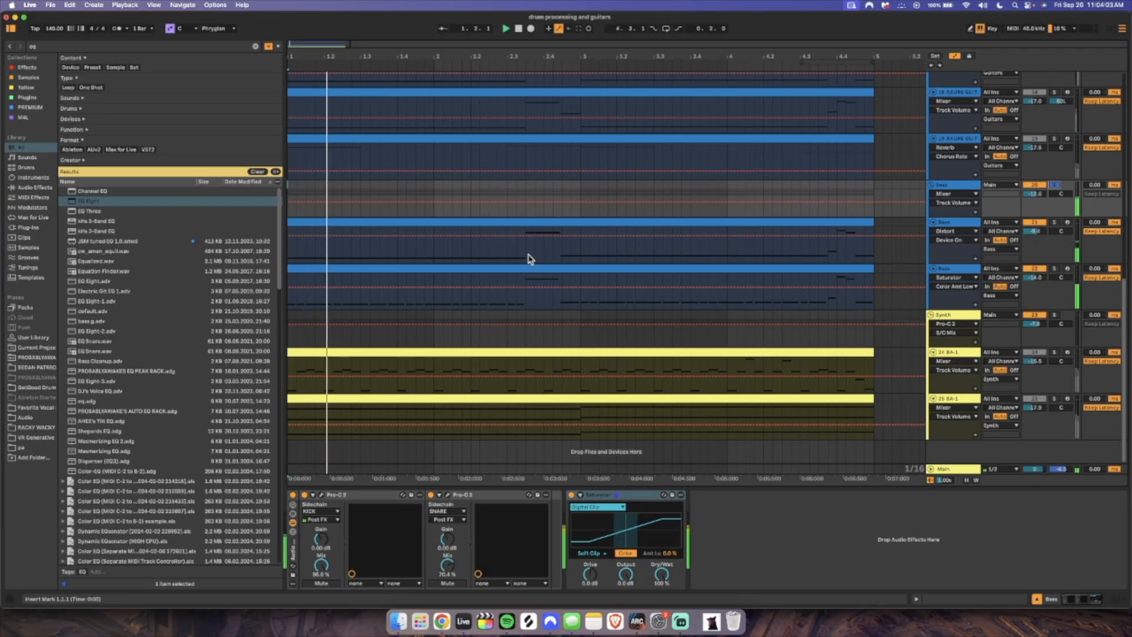
Solo the first Bass track and then the second one to audition each separately
{"action": "left_click", "coordinate": [1054, 223]}
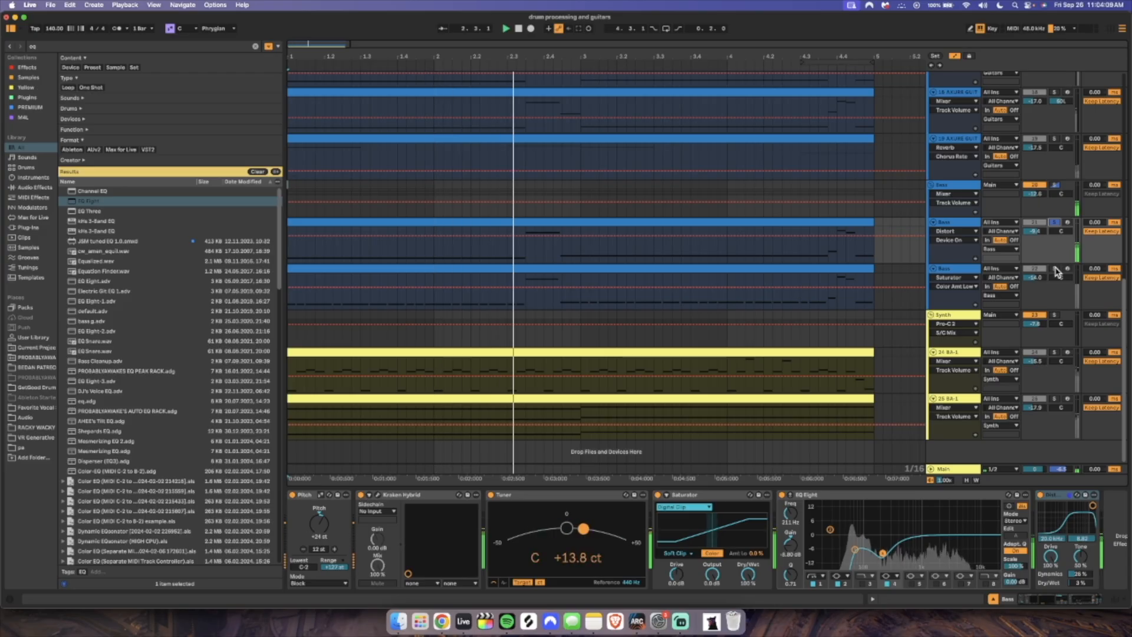
{"action": "left_click", "coordinate": [1055, 269]}
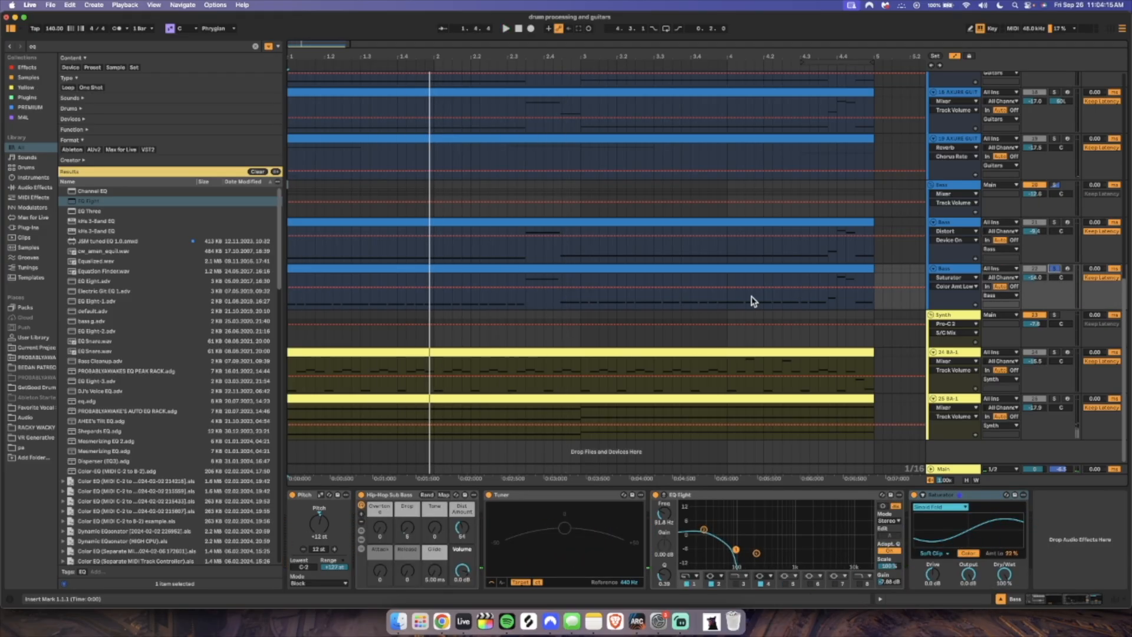
{"action": "left_click_drag", "start_coordinate": [867, 307], "coordinate": [260, 273]}
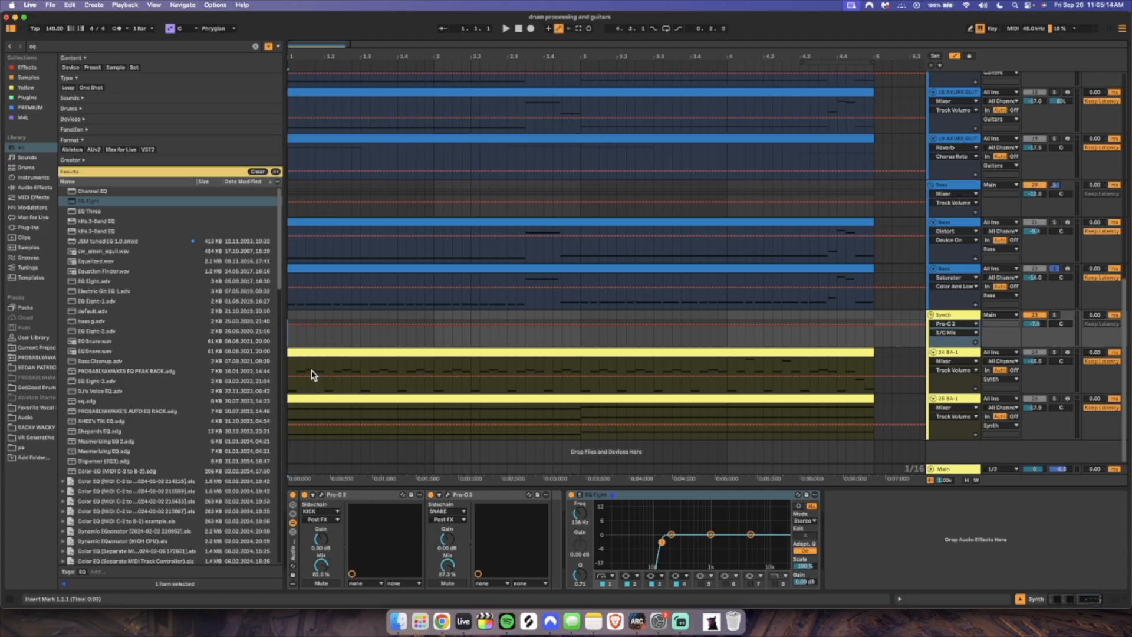
Solo the 24-BA-1 track, play it from the start and look over its BA-1 synth
{"action": "left_click", "coordinate": [289, 388]}
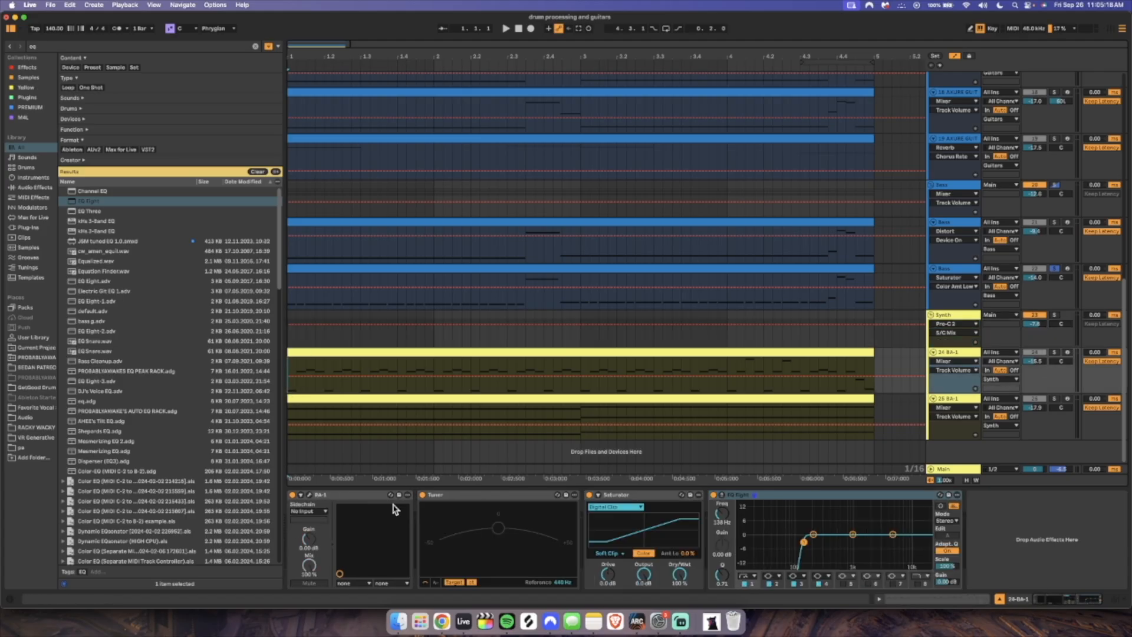
{"action": "left_click", "coordinate": [1055, 353]}
{"action": "key", "text": "space"}
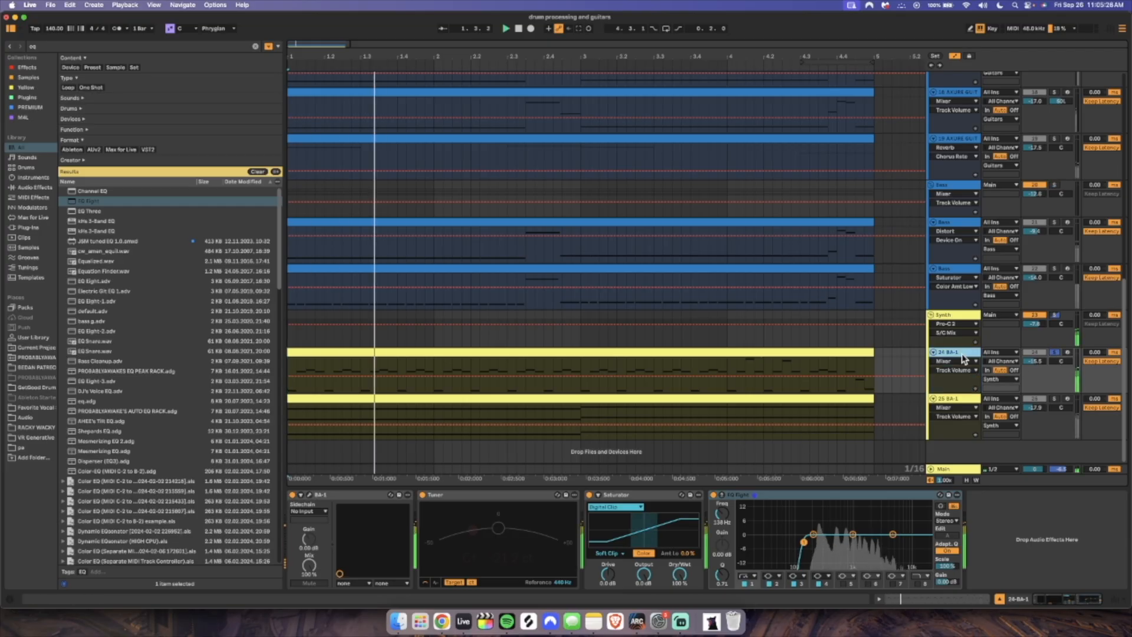
{"action": "left_click", "coordinate": [309, 495]}
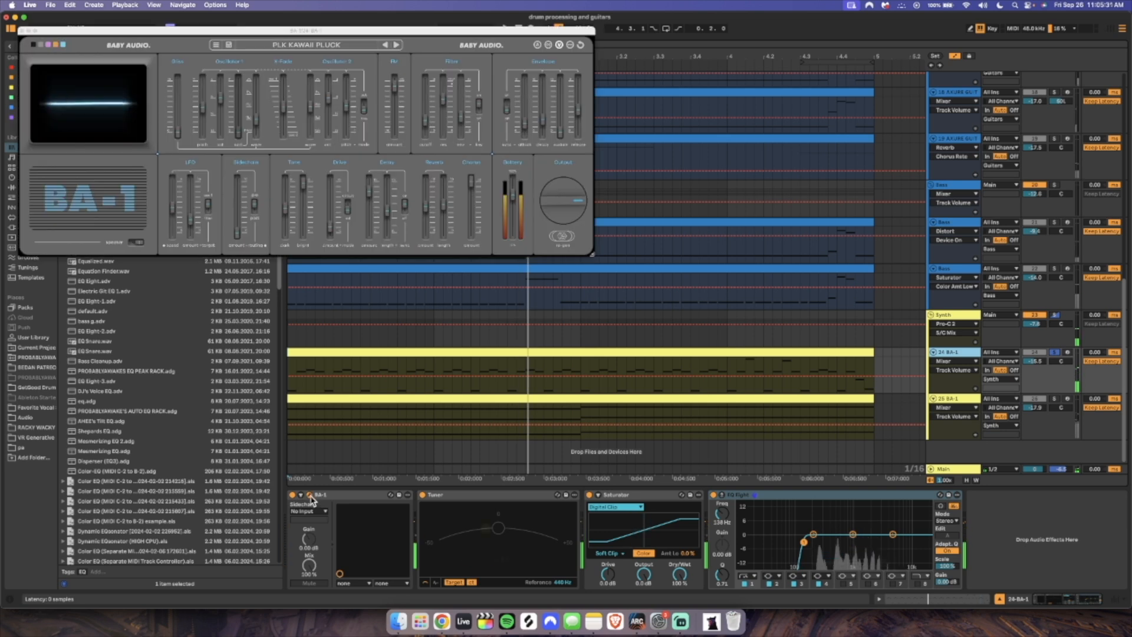
{"action": "mouse_move", "coordinate": [546, 127]}
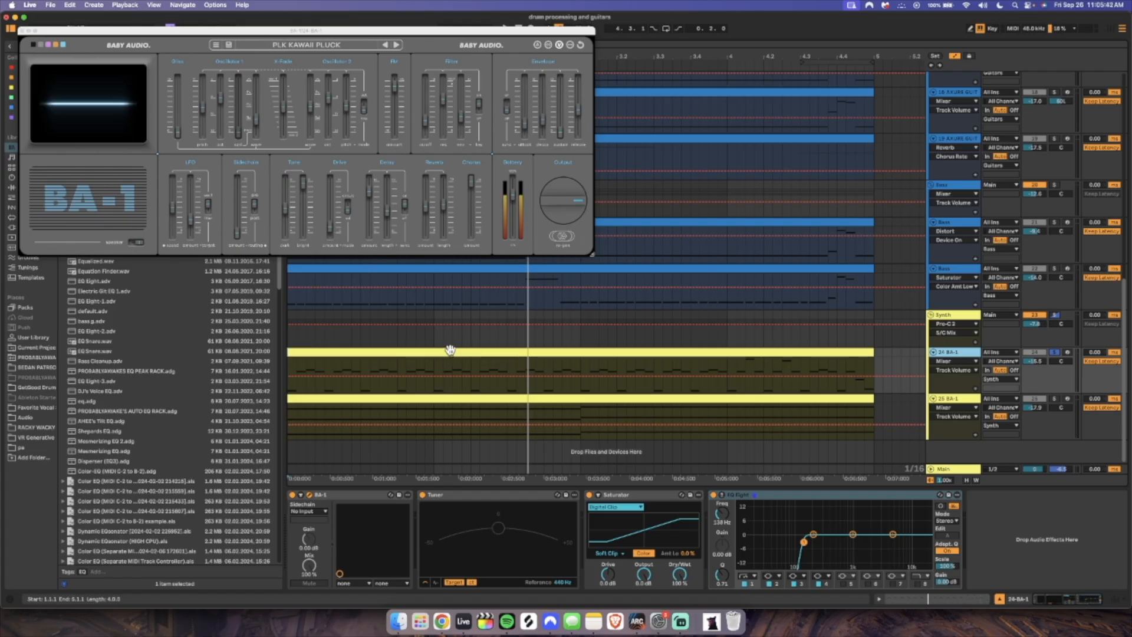
{"action": "key", "text": "space"}
Adjust the BA-1 synth's Drive Amount and raise the EQ Eight low cut on the 24-BA-1 track to about 180 Hz
{"action": "mouse_move", "coordinate": [330, 231]}
{"action": "left_mouse_down"}
{"action": "mouse_move", "coordinate": [341, 185]}
{"action": "mouse_move", "coordinate": [349, 229]}
{"action": "mouse_move", "coordinate": [330, 182]}
{"action": "mouse_move", "coordinate": [337, 233]}
{"action": "left_mouse_up"}
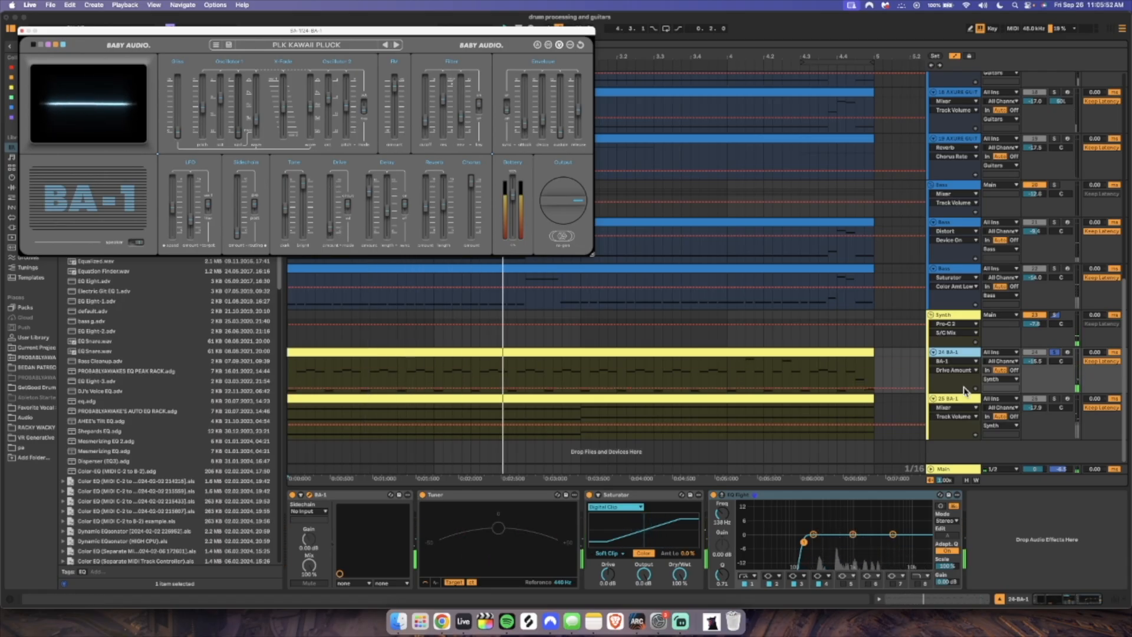
{"action": "left_click_drag", "start_coordinate": [804, 541], "coordinate": [812, 548]}
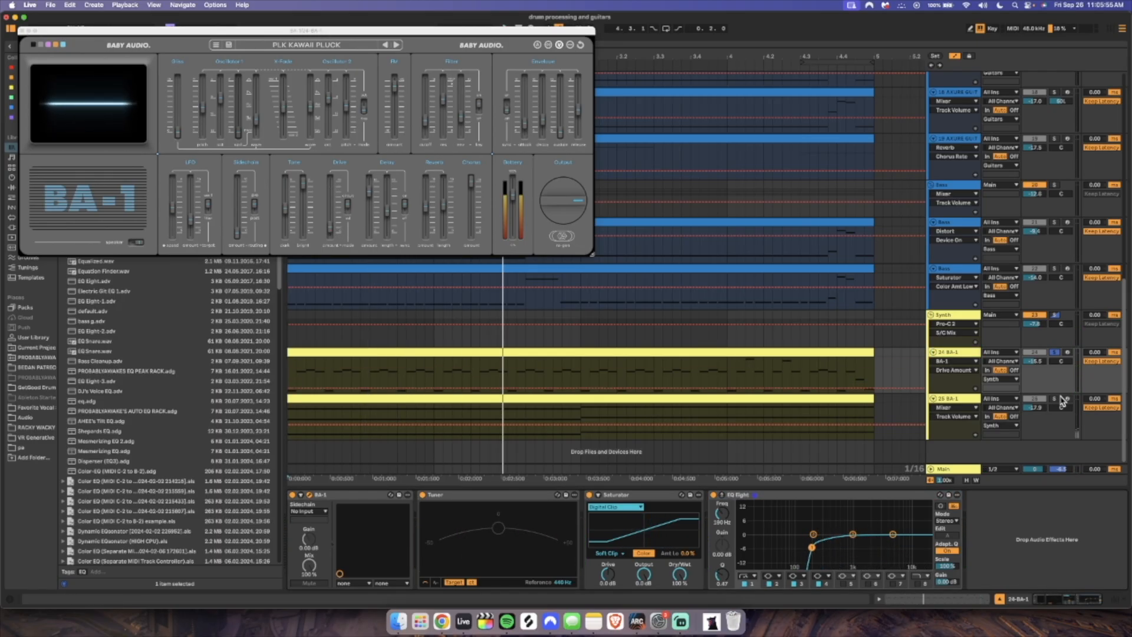
Solo the 25-BA-1 track, show its device chain and set the playback position to the start
{"action": "left_click", "coordinate": [1055, 399]}
{"action": "left_click", "coordinate": [959, 399]}
{"action": "left_click", "coordinate": [288, 432]}
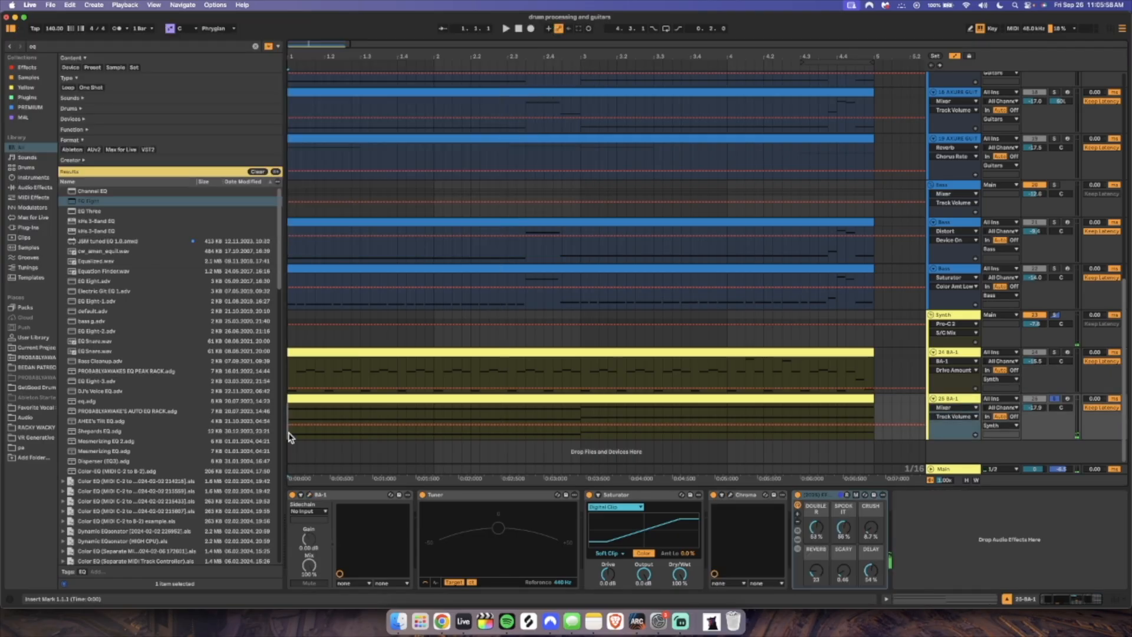
Inspect the BA-1 synth and Chroma plugin on the 25-BA-1 track and arm the track for recording
{"action": "left_click", "coordinate": [309, 495]}
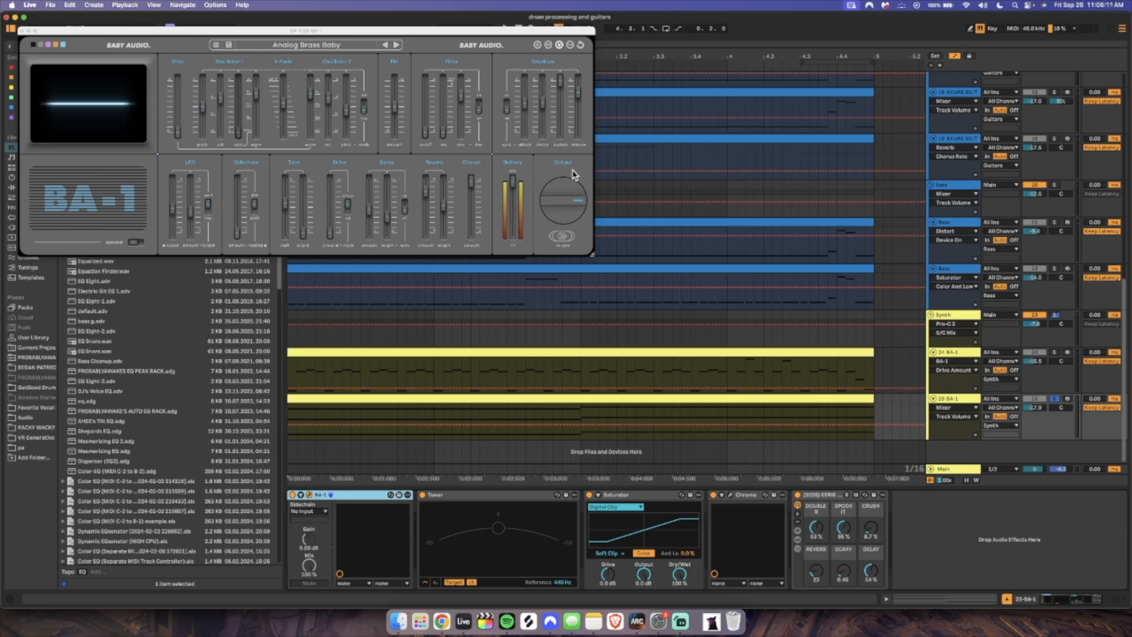
{"action": "left_click", "coordinate": [1067, 398]}
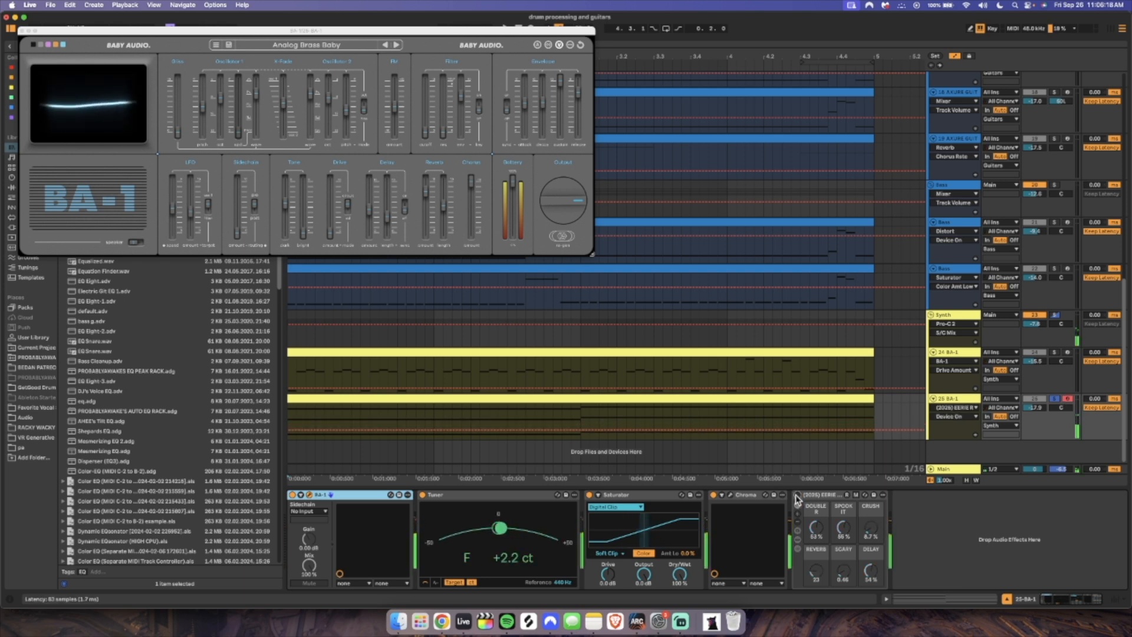
{"action": "left_click", "coordinate": [730, 495]}
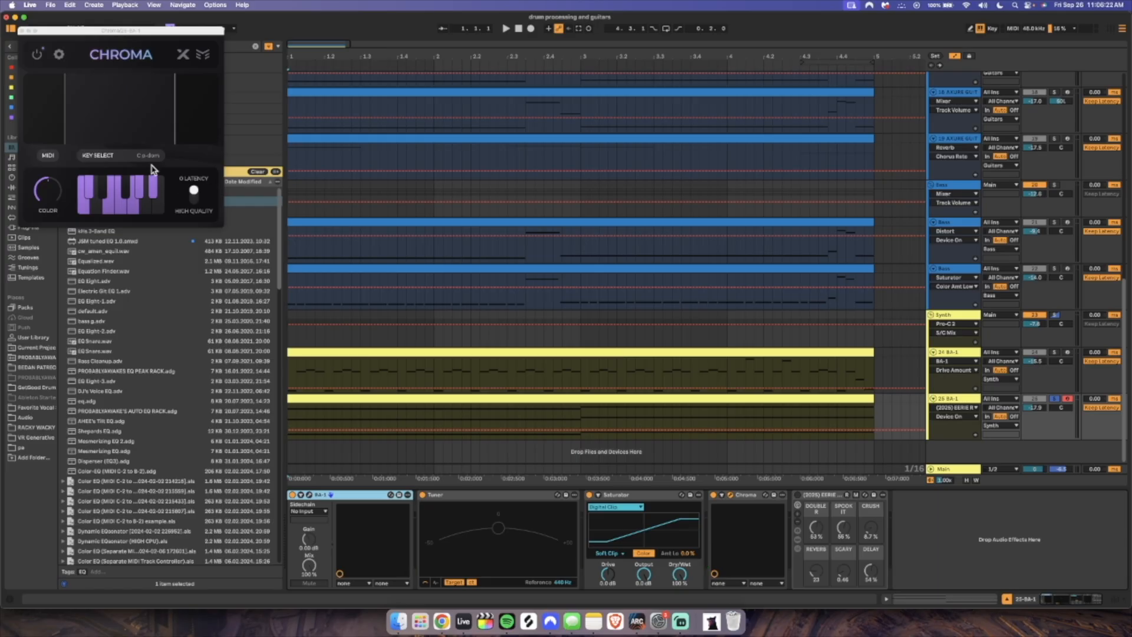
{"action": "left_click", "coordinate": [22, 31]}
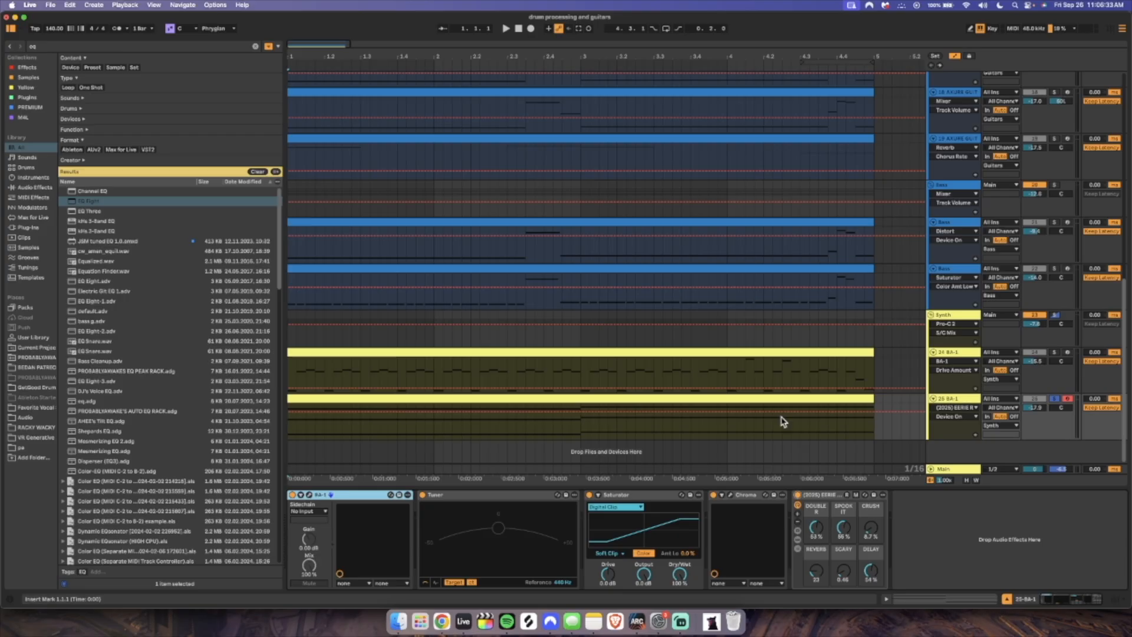
Play the 25-BA-1 track from the start, comparing its sound with the EERIE effect rack on and off
{"action": "left_click", "coordinate": [290, 436]}
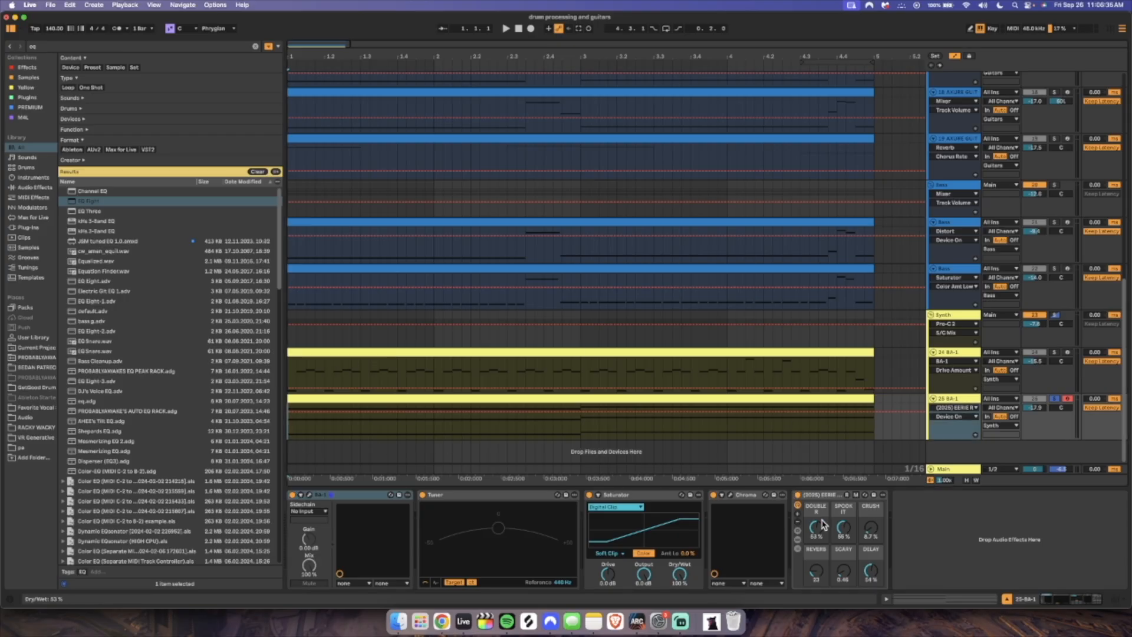
{"action": "key", "text": "space"}
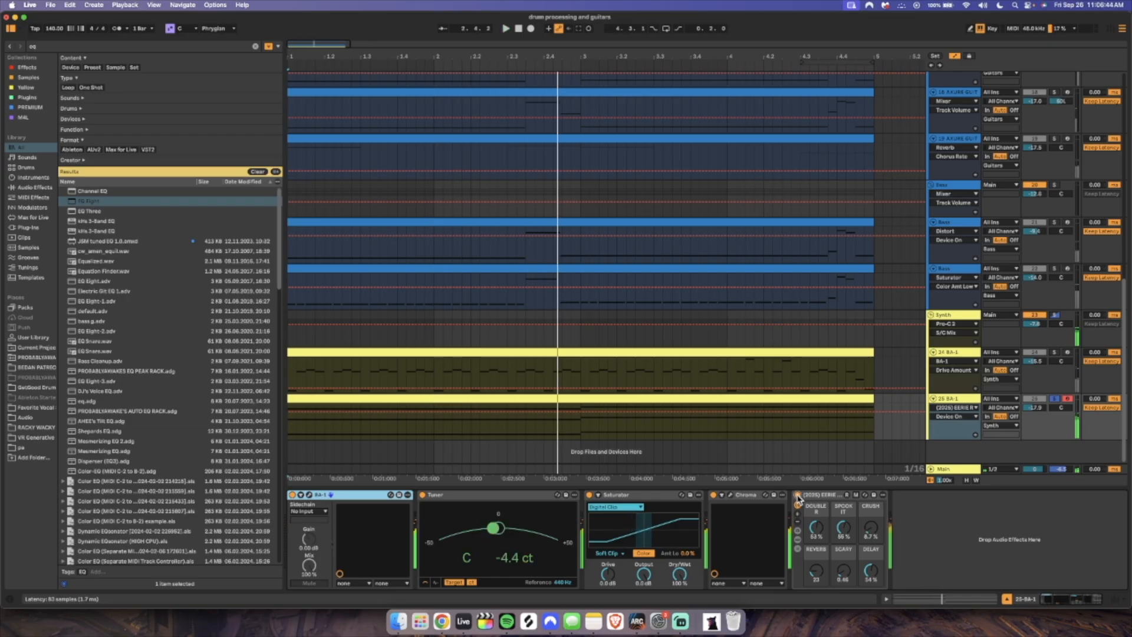
{"action": "left_click", "coordinate": [798, 495]}
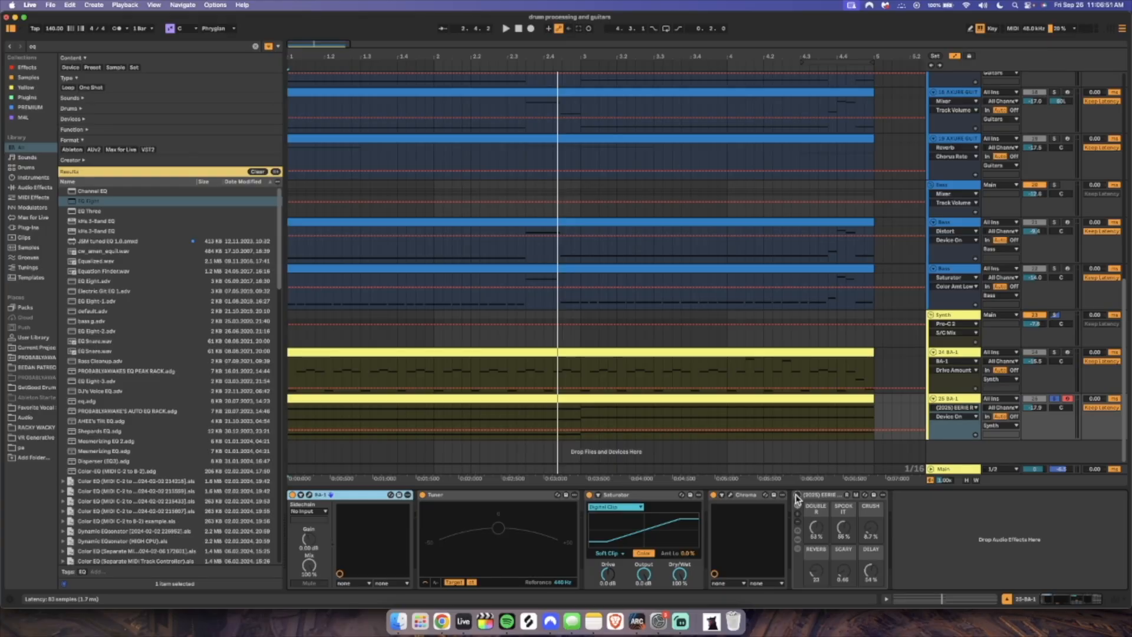
{"action": "left_click", "coordinate": [797, 497]}
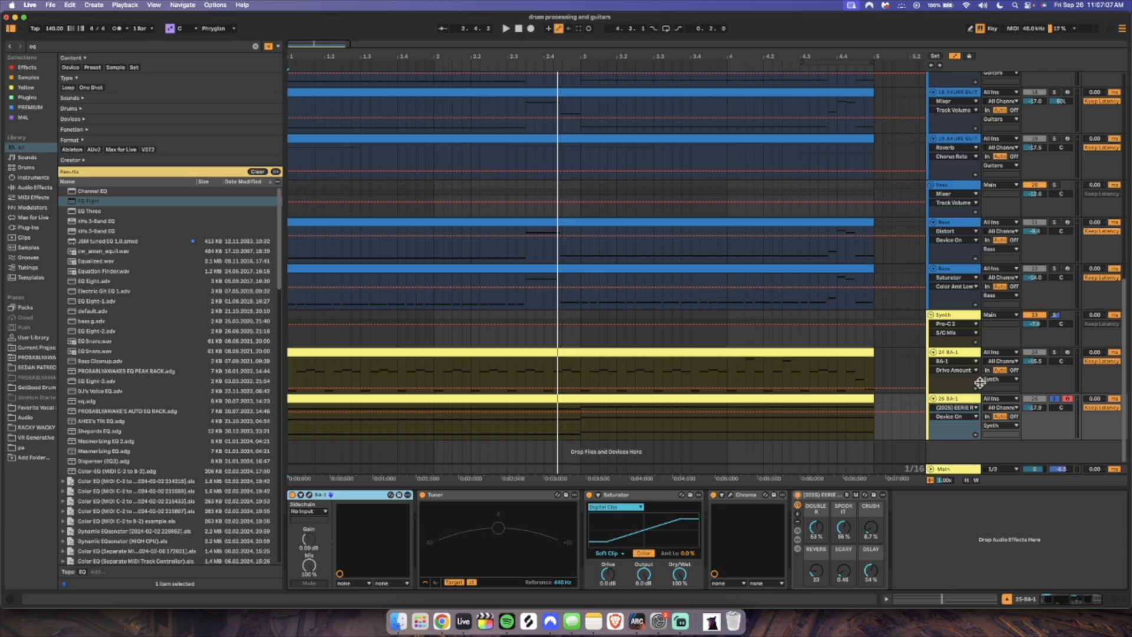
Show the Main track's device chain and look back over the drum, guitar and bass tracks
{"action": "scroll", "coordinate": [951, 381], "scroll_direction": "up", "scroll_amount": 6}
{"action": "left_click", "coordinate": [954, 470]}
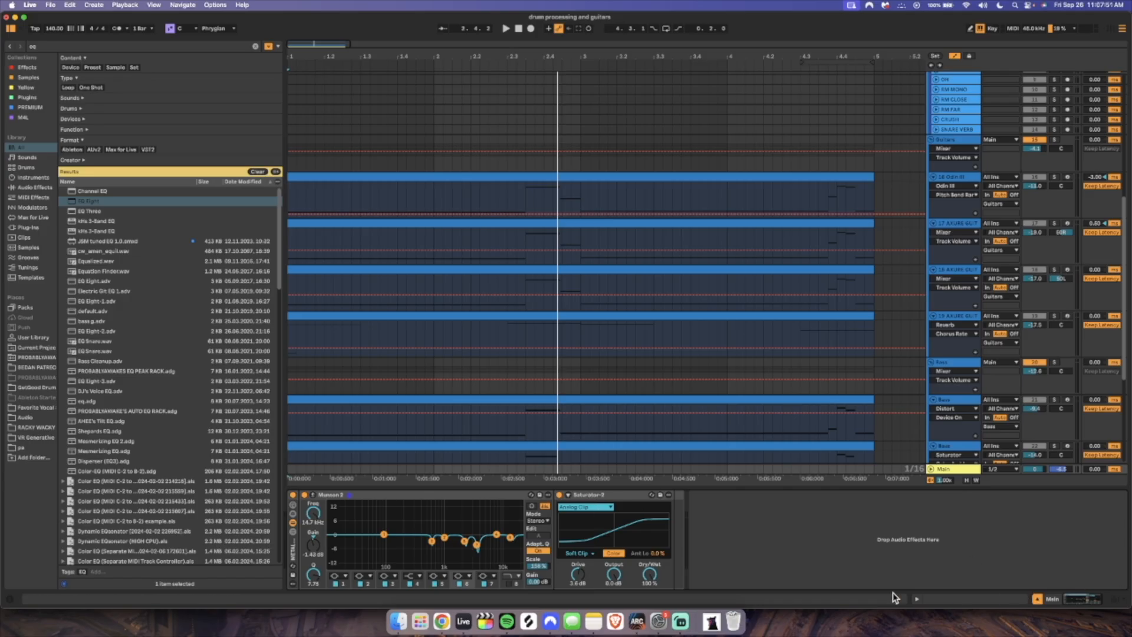
{"action": "scroll", "coordinate": [774, 511], "scroll_direction": "up", "scroll_amount": 5}
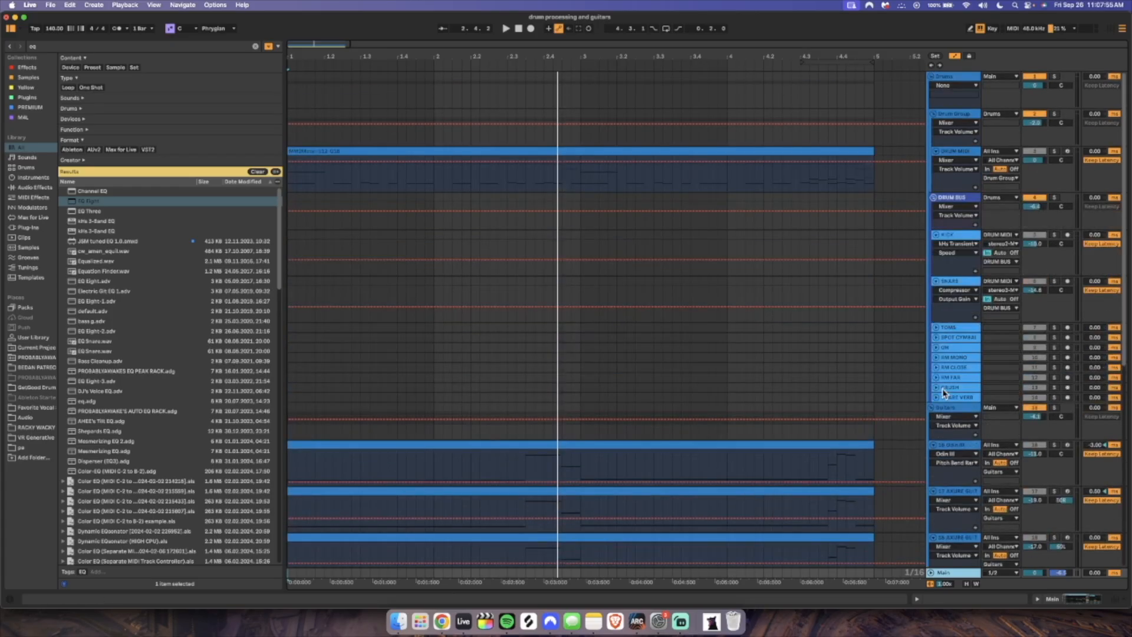
{"action": "scroll", "coordinate": [703, 462], "scroll_direction": "down", "scroll_amount": 5}
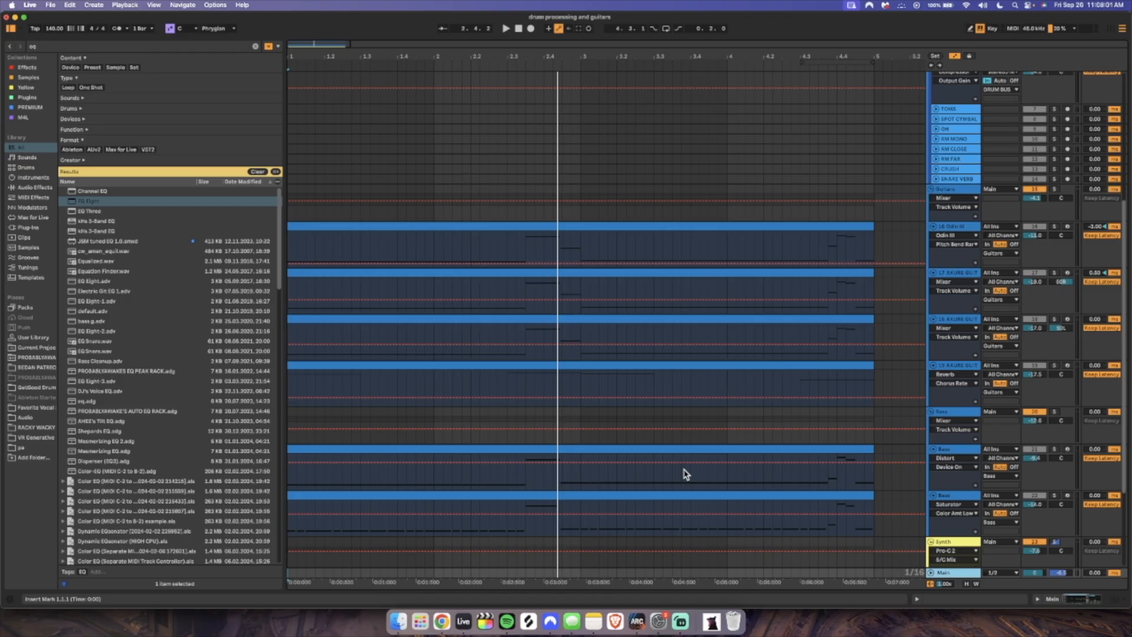
{"action": "scroll", "coordinate": [766, 495], "scroll_direction": "up", "scroll_amount": 5}
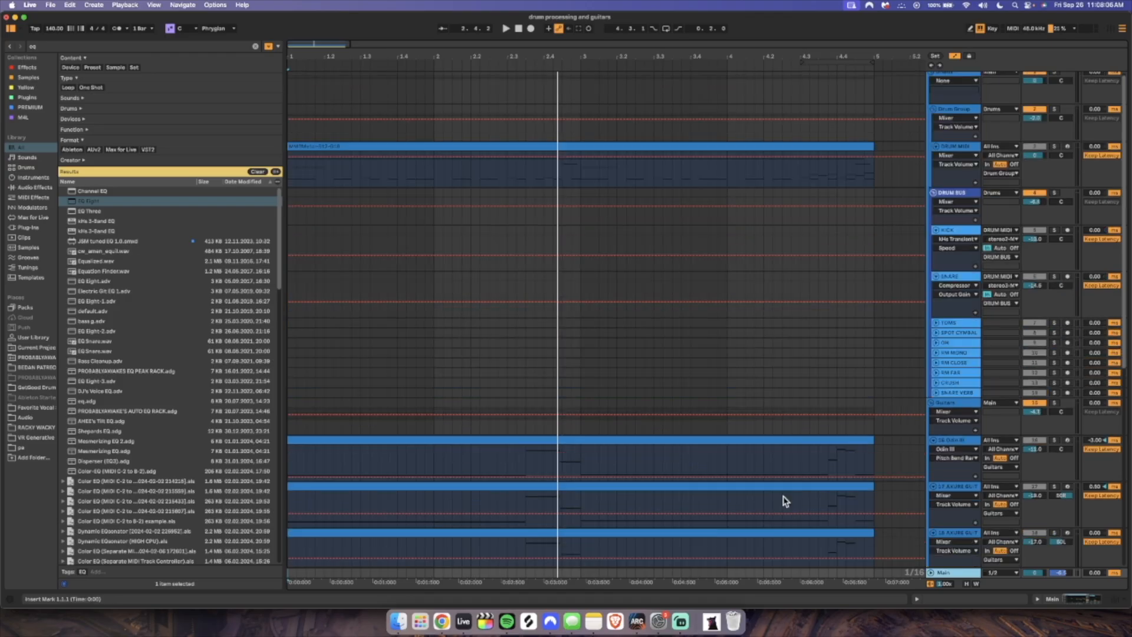